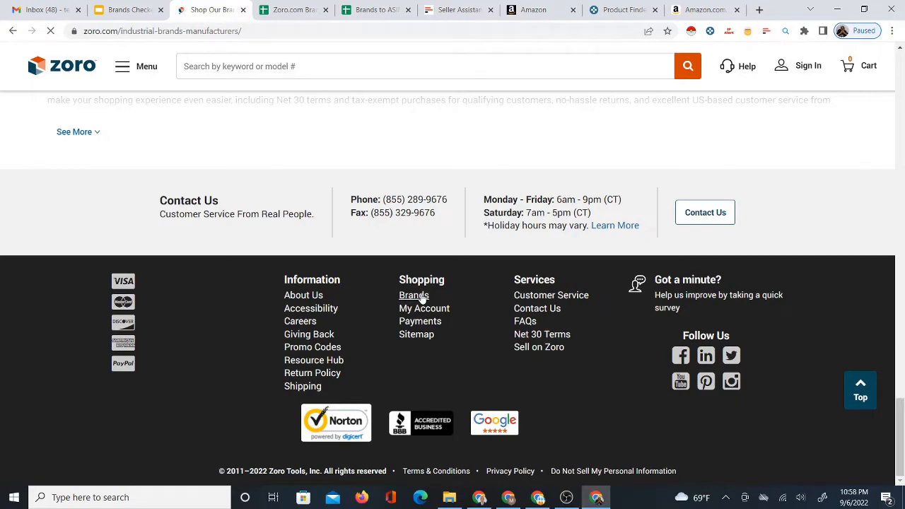
# Browse Zoro's brands page, from the featured brand logos down through the alphabetical brand list
pyautogui.scroll(-1, 425, 286)
pyautogui.scroll(-7, 437, 277)
pyautogui.scroll(-5, 436, 272)
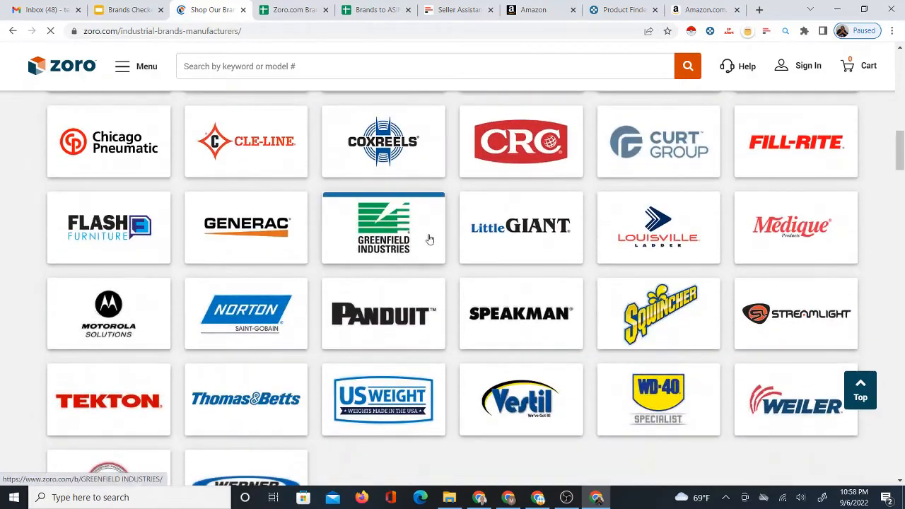
pyautogui.scroll(-18, 429, 239)
pyautogui.scroll(-8, 397, 219)
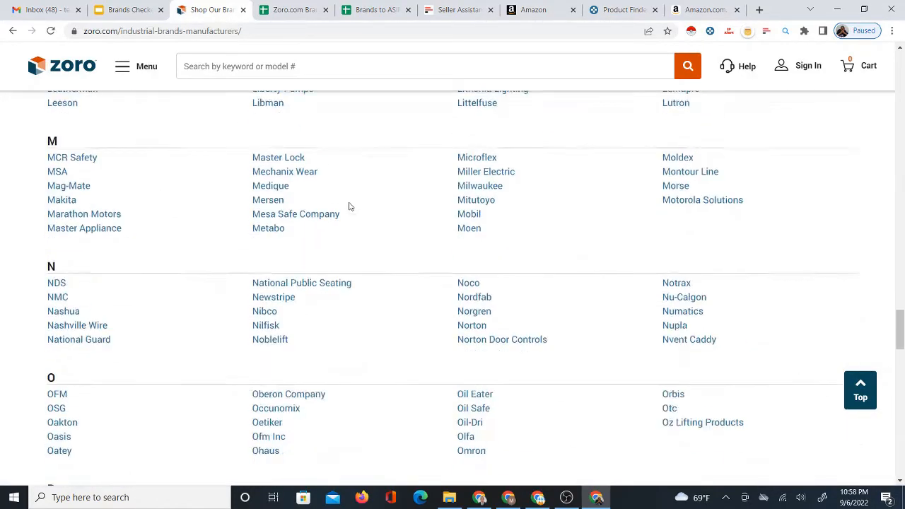
pyautogui.scroll(-3, 348, 206)
# Look through the brand names in the Zoro.com Brands List spreadsheet and return to the first brand in cell A2
pyautogui.click(293, 12)
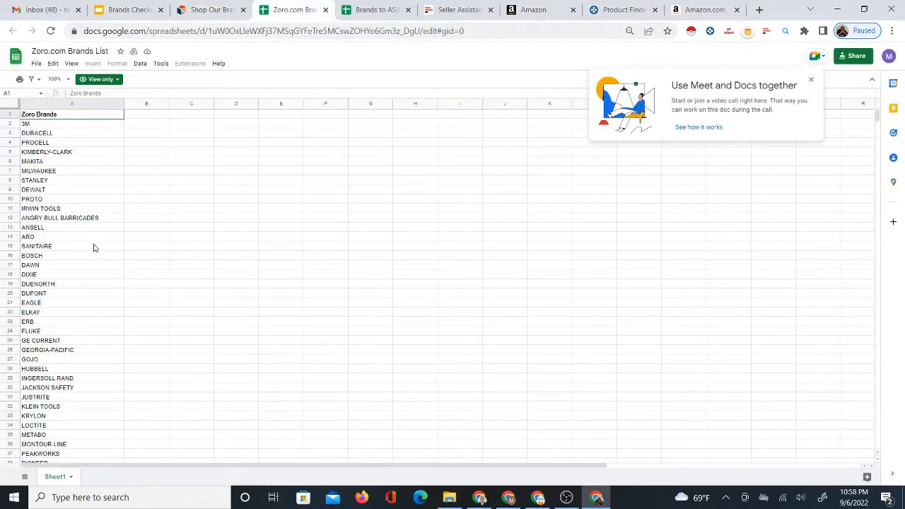
pyautogui.scroll(-10, 99, 244)
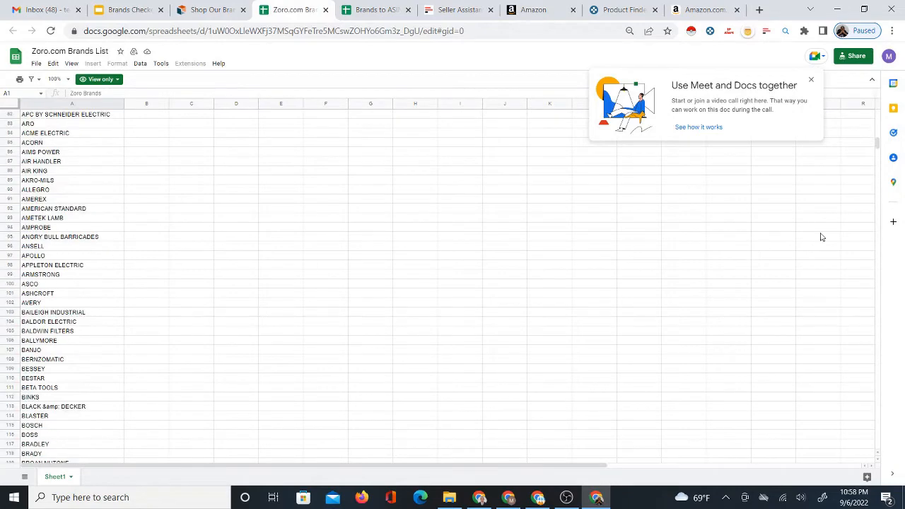
pyautogui.scroll(-2, 859, 170)
pyautogui.moveTo(877, 152); pyautogui.dragTo(877, 111)
pyautogui.click(63, 125)
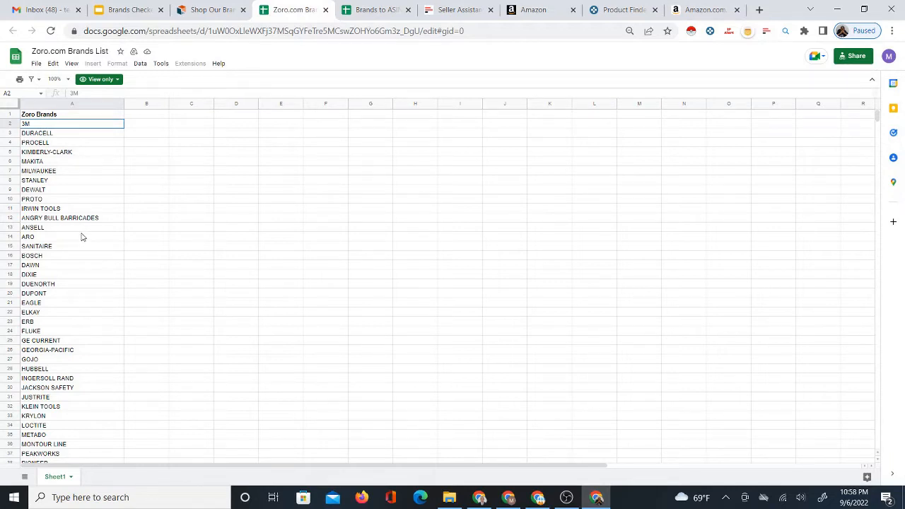
# Highlight step 2, about inputting the brands to get a list of ASINs, on the Brands Checker slide
pyautogui.click(131, 10)
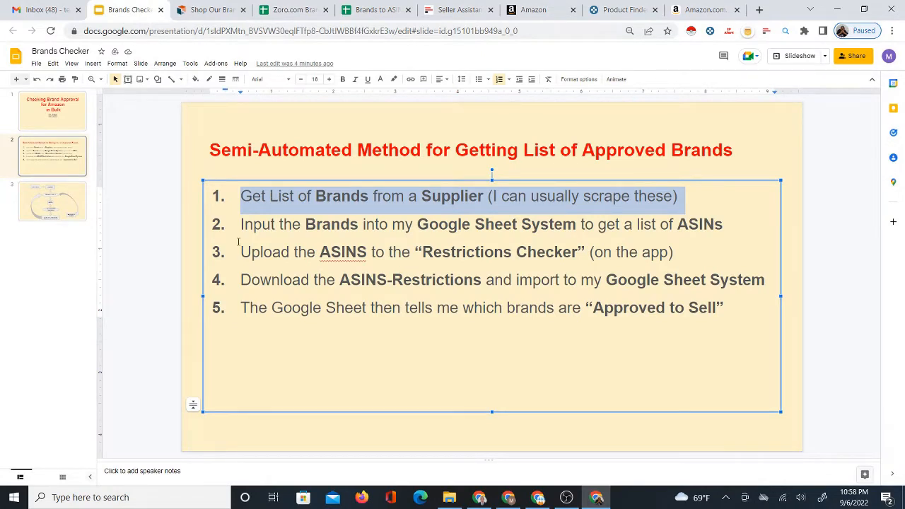
pyautogui.moveTo(235, 230); pyautogui.dragTo(728, 217)
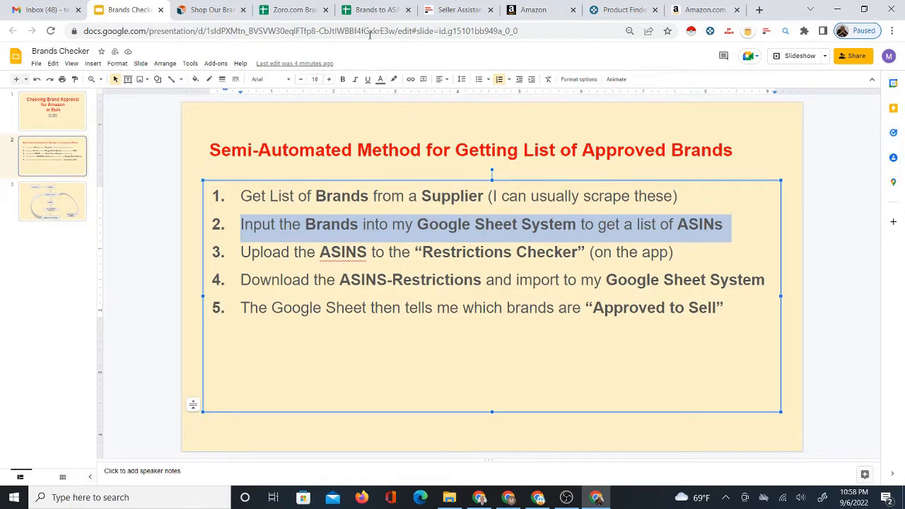
# Make a copy of the Brands to ASINs Finder + Approval Status spreadsheet in My Drive and close the original
pyautogui.click(364, 10)
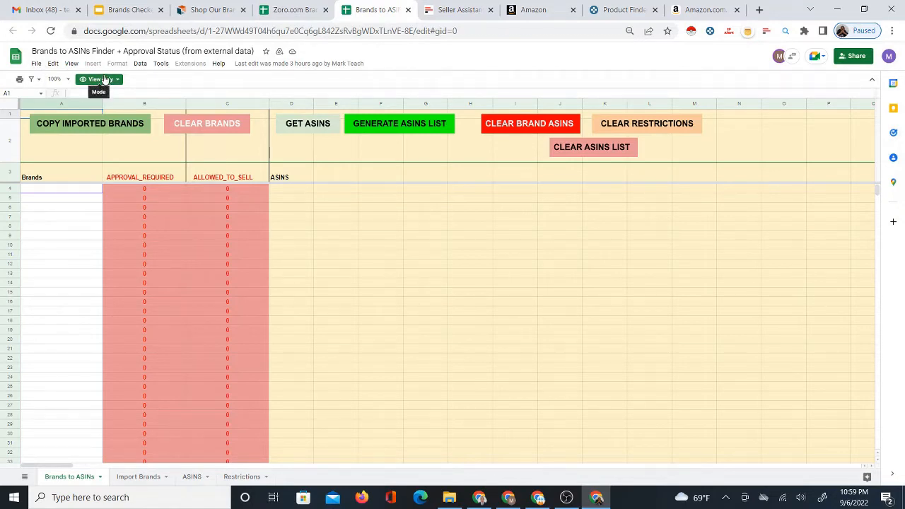
pyautogui.click(35, 64)
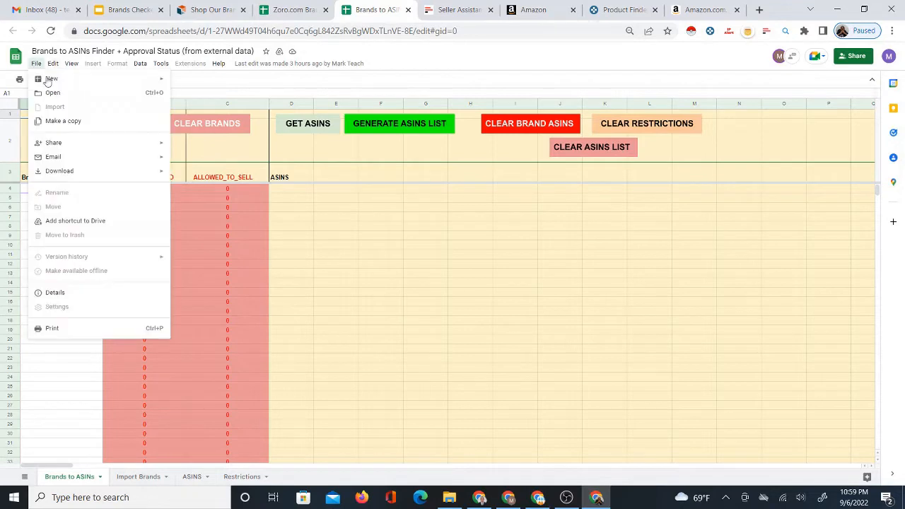
pyautogui.click(68, 121)
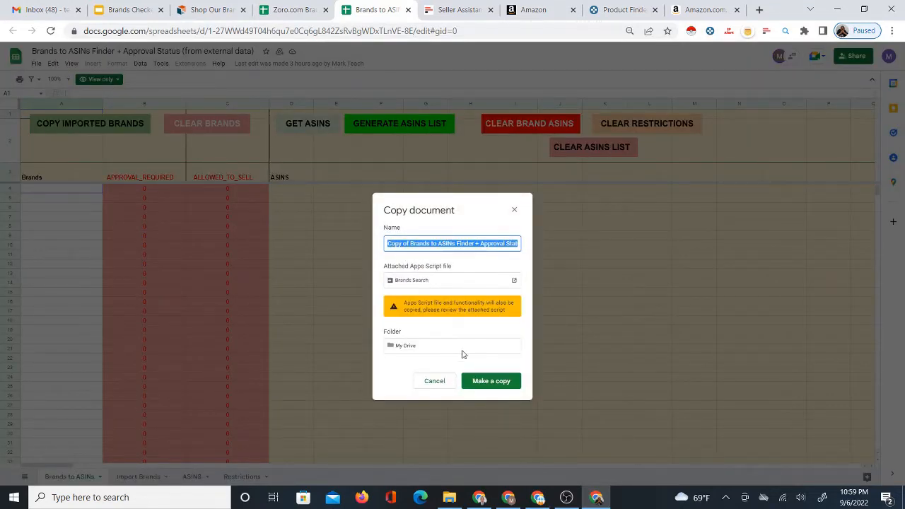
pyautogui.click(485, 382)
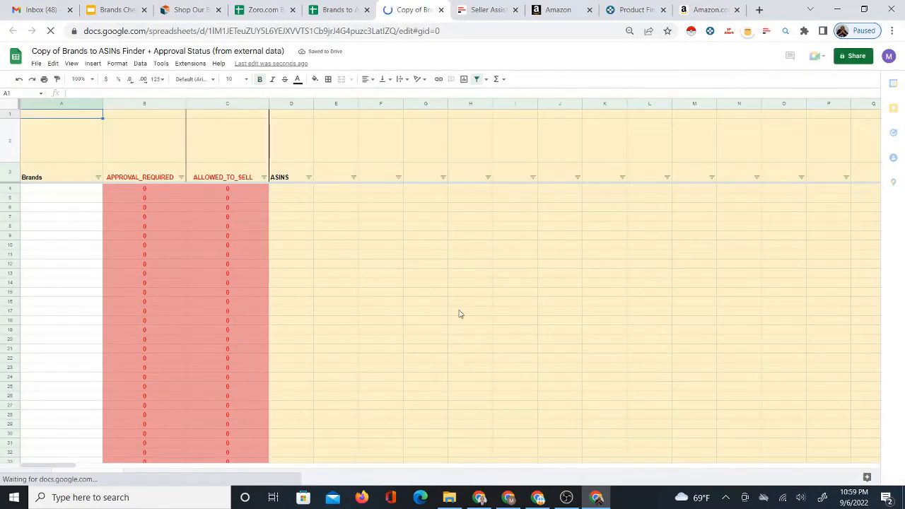
pyautogui.click(332, 9)
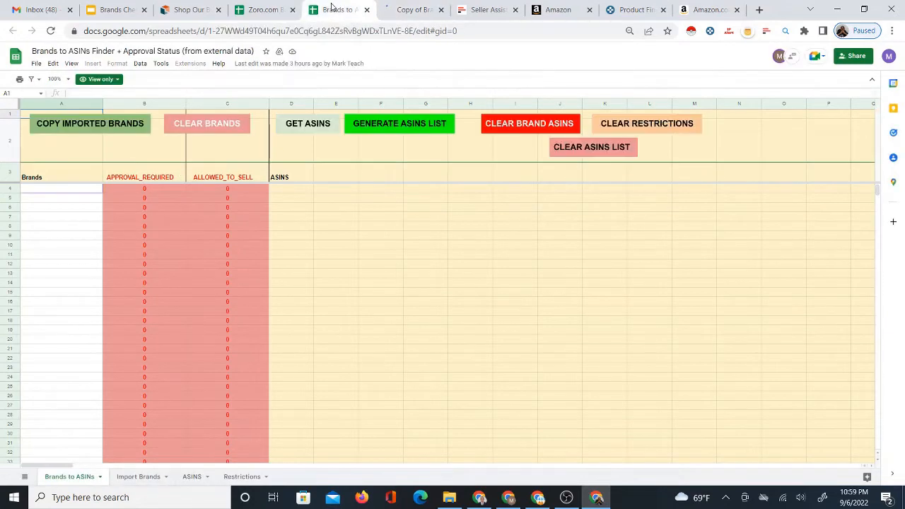
pyautogui.click(366, 10)
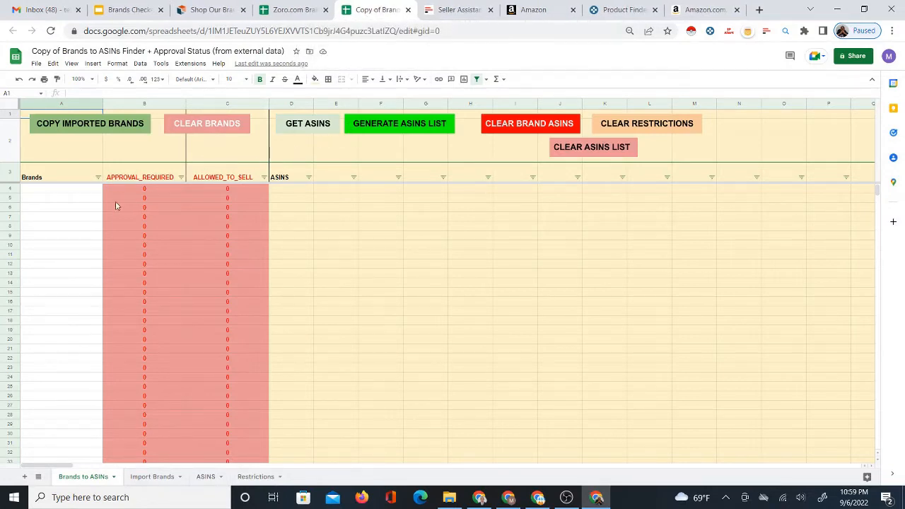
# Copy all brand names from cell A2 through A542 in the Zoro.com Brands List spreadsheet
pyautogui.click(69, 194)
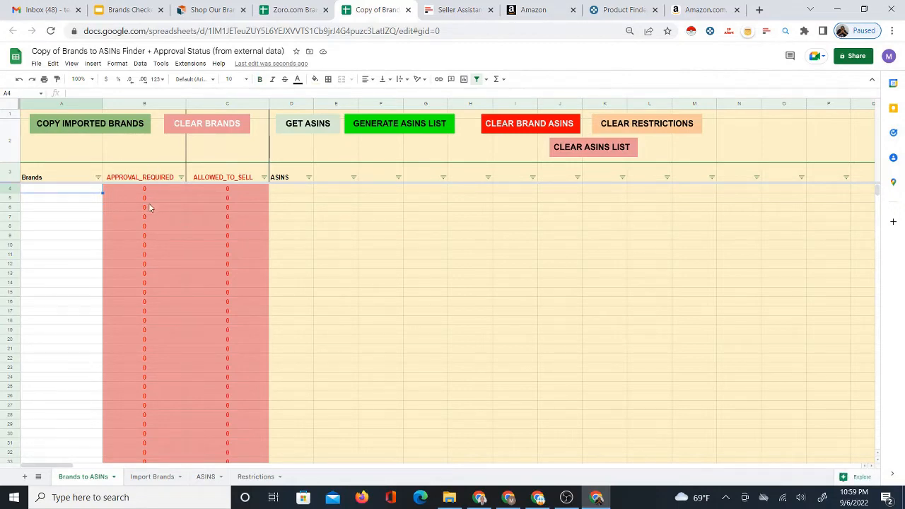
pyautogui.click(281, 12)
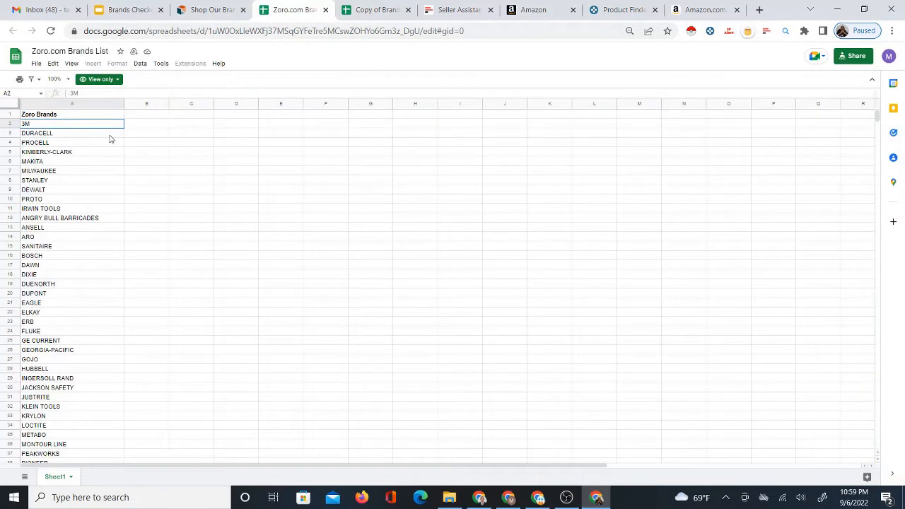
pyautogui.click(36, 64)
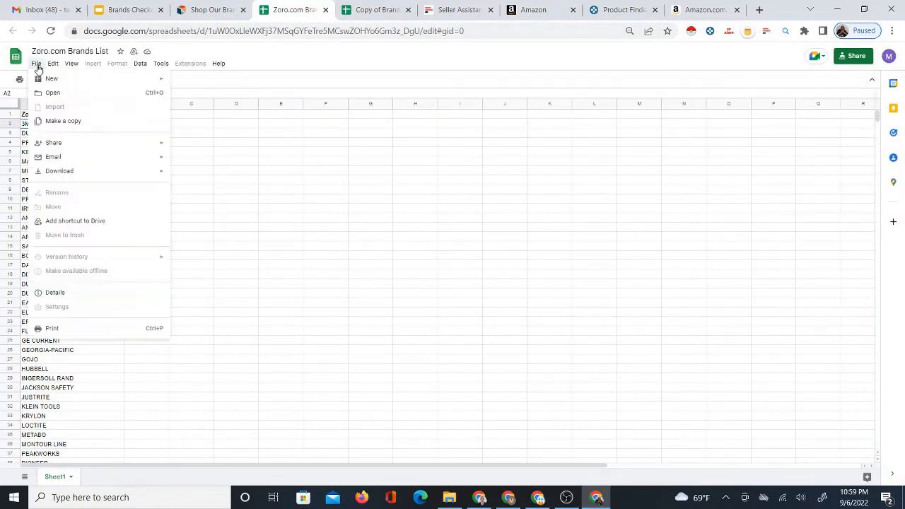
pyautogui.click(230, 129)
pyautogui.click(49, 125)
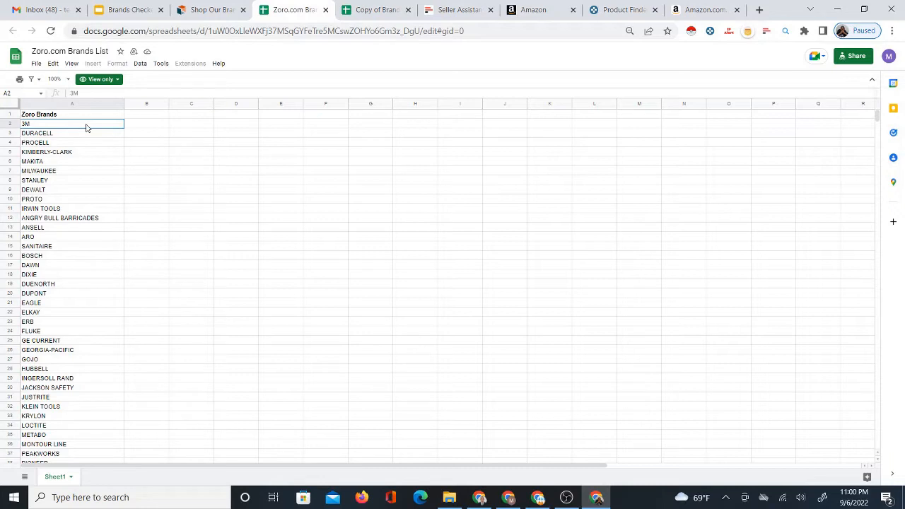
pyautogui.hotkey('ctrl', 'shift', 'Down')
pyautogui.hotkey('ctrl', 'c')
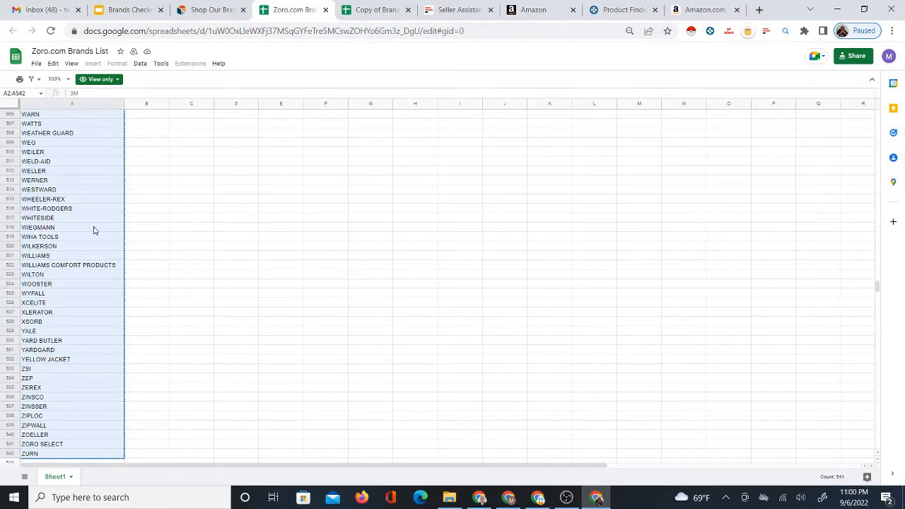
# Paste the copied brands into the Brands column of the copied finder spreadsheet, starting at cell A4
pyautogui.click(367, 10)
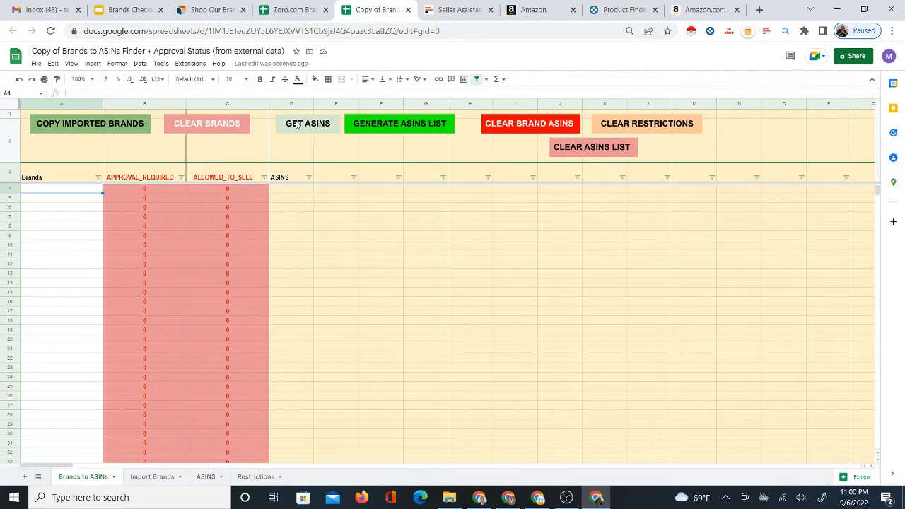
pyautogui.rightClick(59, 191)
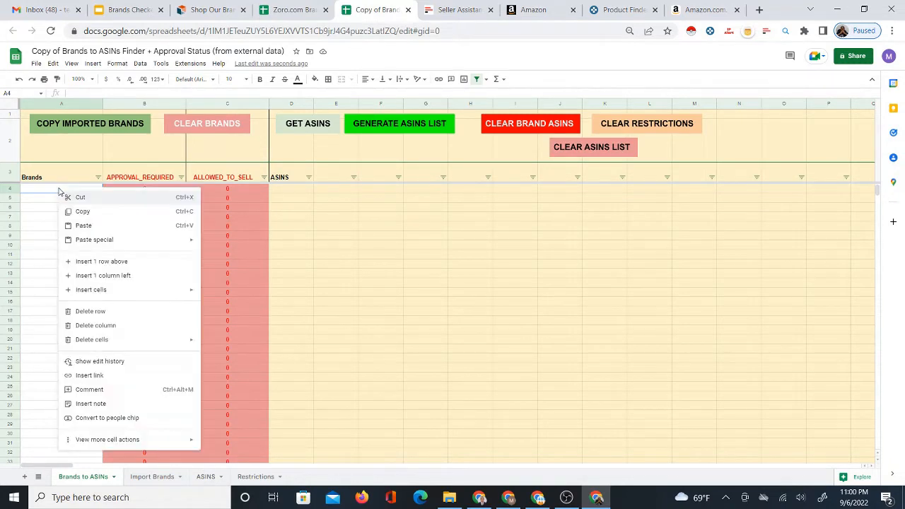
pyautogui.click(83, 226)
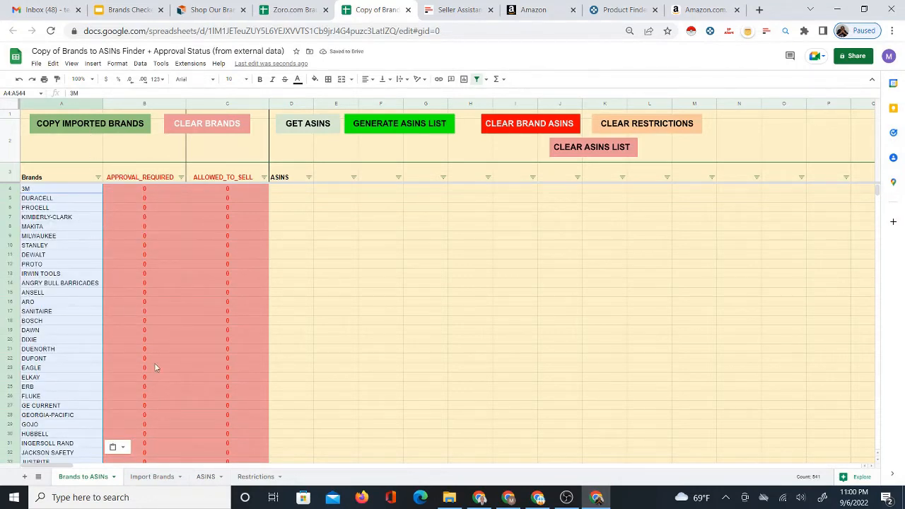
# Look at the Import Brands sheet, then return to the first brand on the Brands to ASINs sheet
pyautogui.click(151, 477)
pyautogui.click(81, 476)
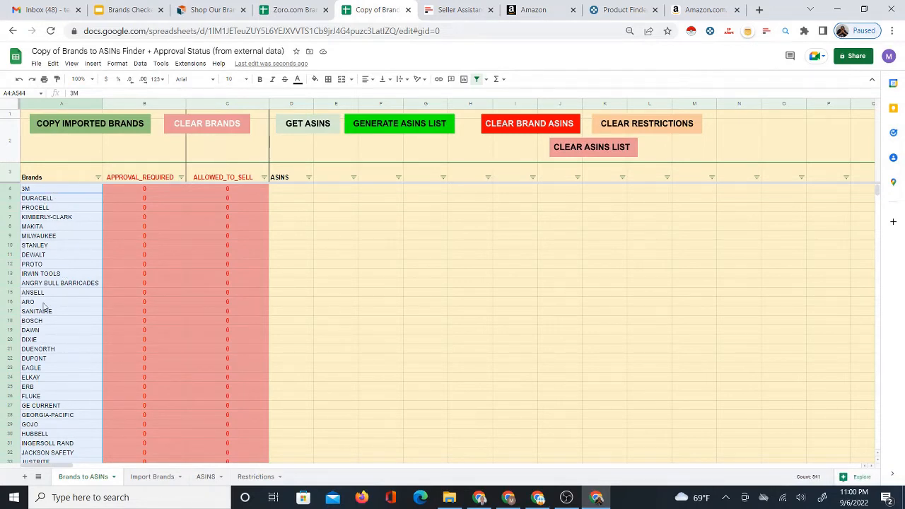
pyautogui.click(69, 190)
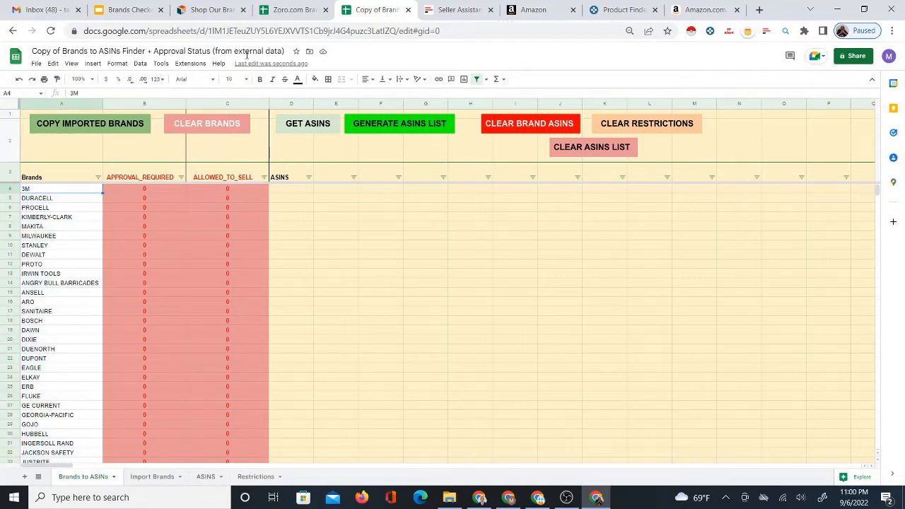
# Highlight "Input the Brands into my Google Sheet System" on the slide and review the source and pasted brand lists
pyautogui.click(127, 10)
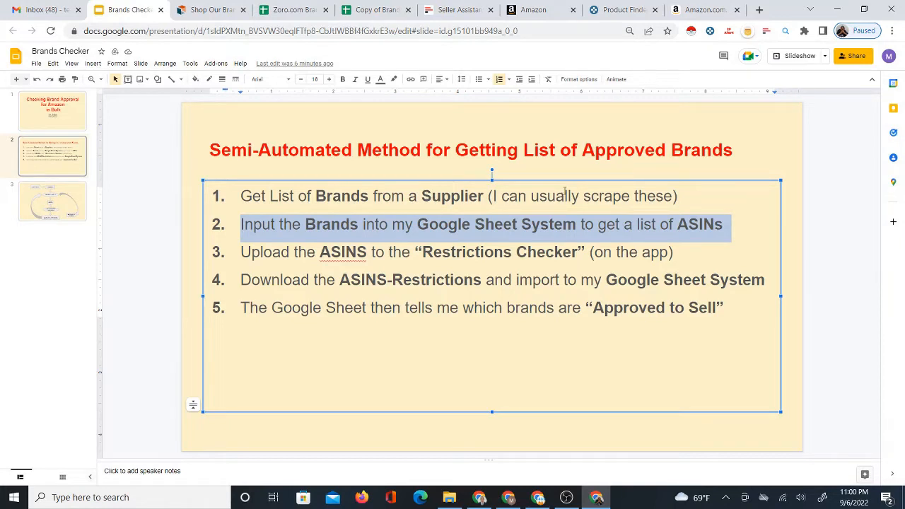
pyautogui.click(324, 225)
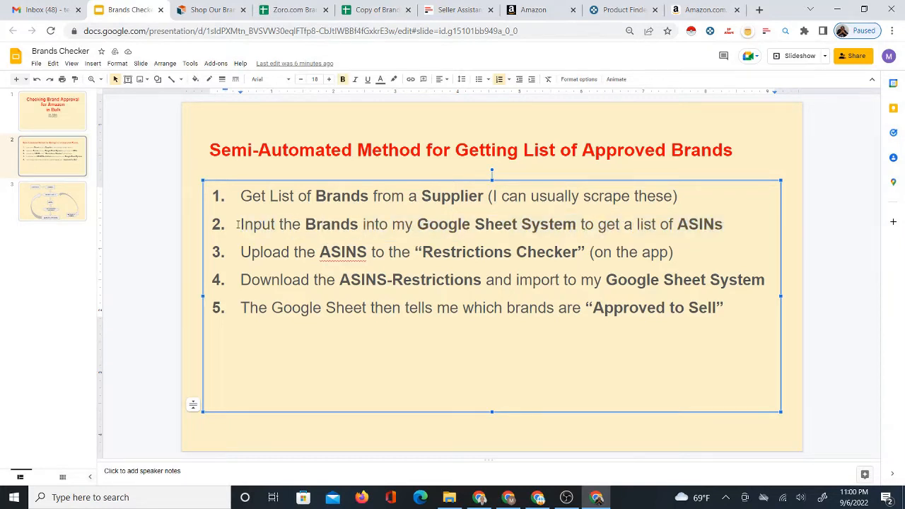
pyautogui.moveTo(241, 225); pyautogui.dragTo(577, 228)
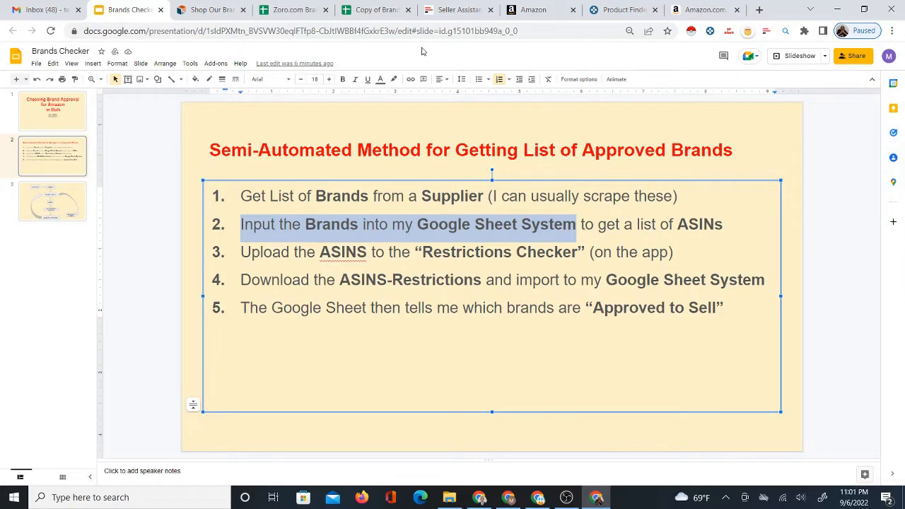
pyautogui.click(379, 10)
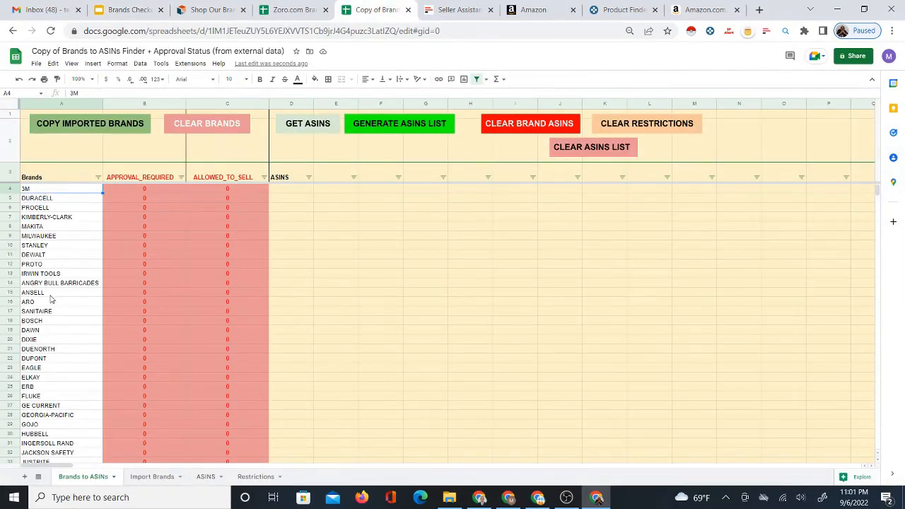
pyautogui.click(297, 10)
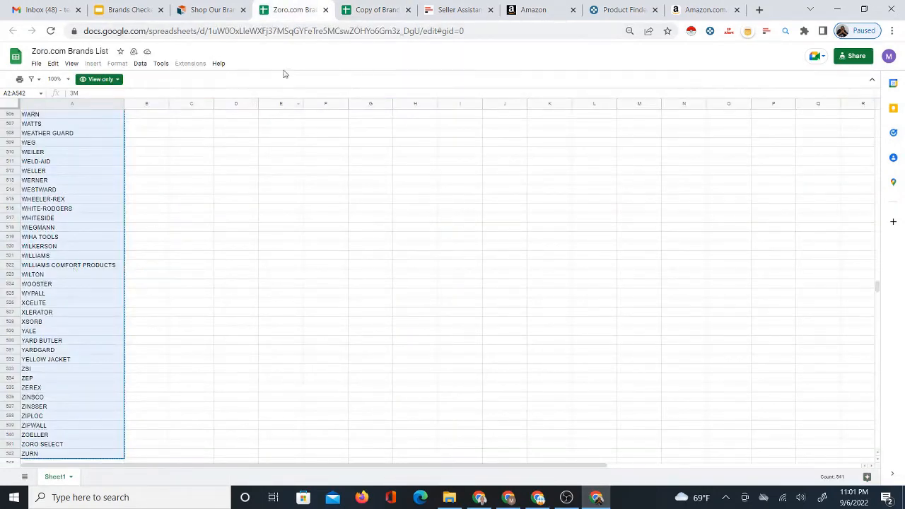
pyautogui.click(348, 14)
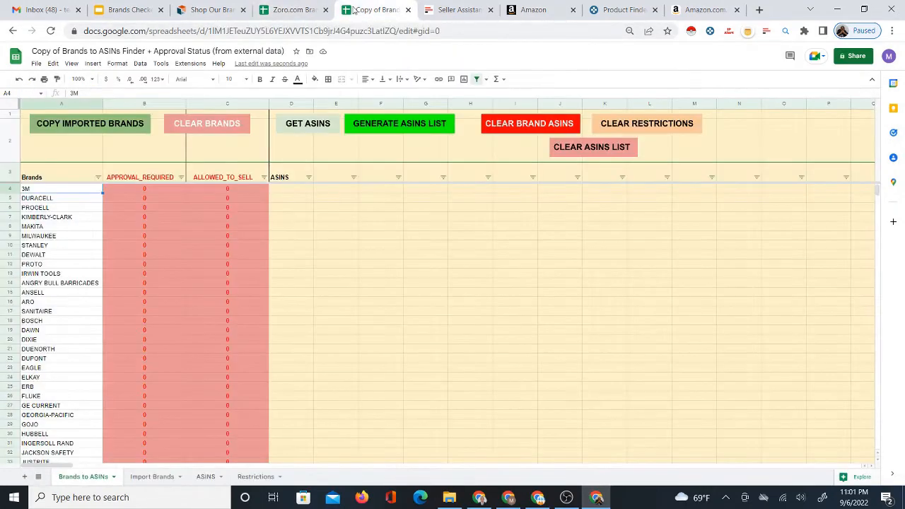
# Start Get ASINS from cell D4, continue to the script authorization and choose the Google account for Brands Search
pyautogui.click(289, 191)
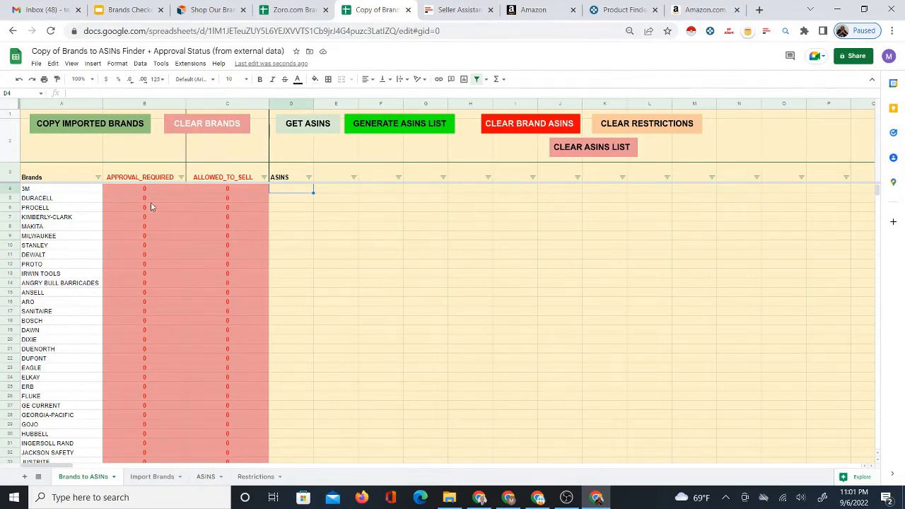
pyautogui.click(305, 127)
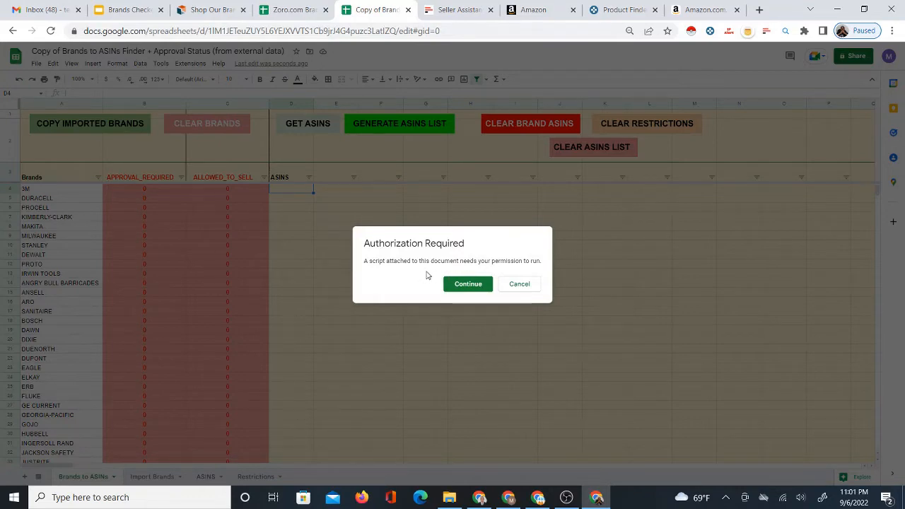
pyautogui.click(463, 287)
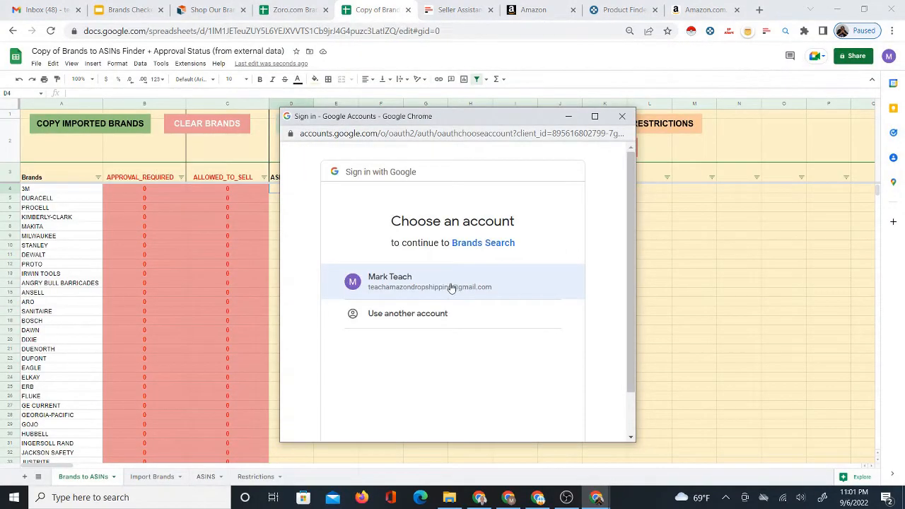
pyautogui.scroll(-1, 634, 320)
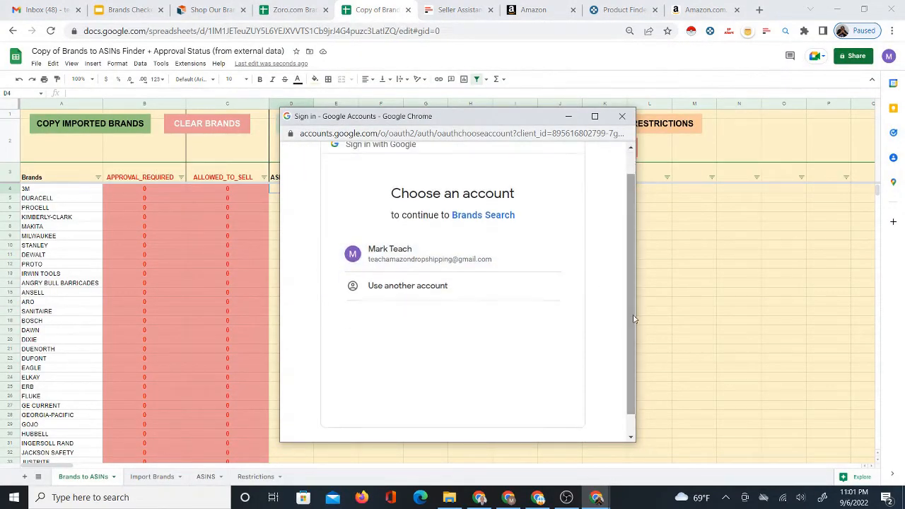
pyautogui.click(405, 259)
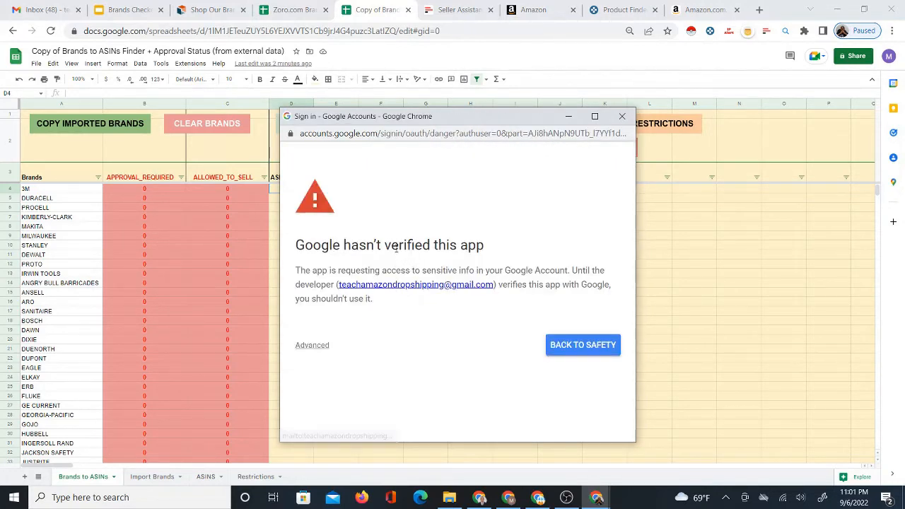
# Proceed past the unverified-app warning to Brands Search (unsafe) and allow it access to the Google account
pyautogui.tripleClick(360, 249)
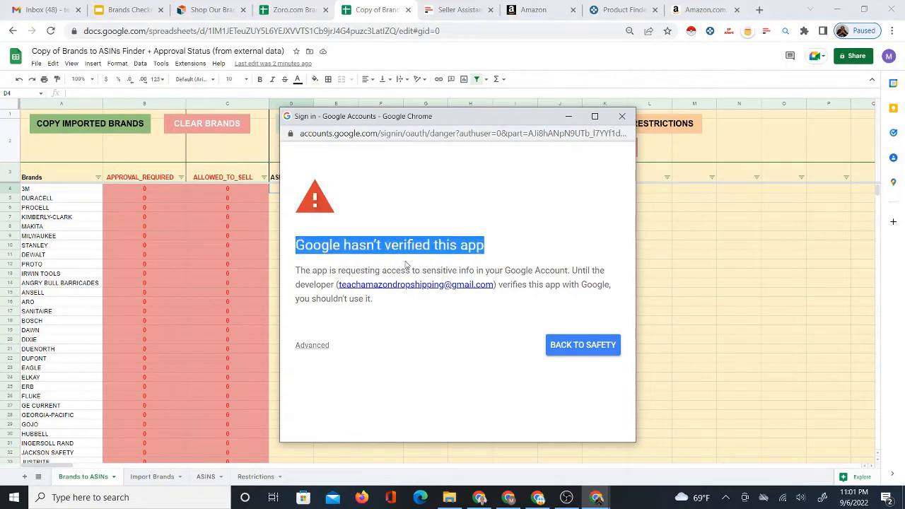
pyautogui.click(358, 342)
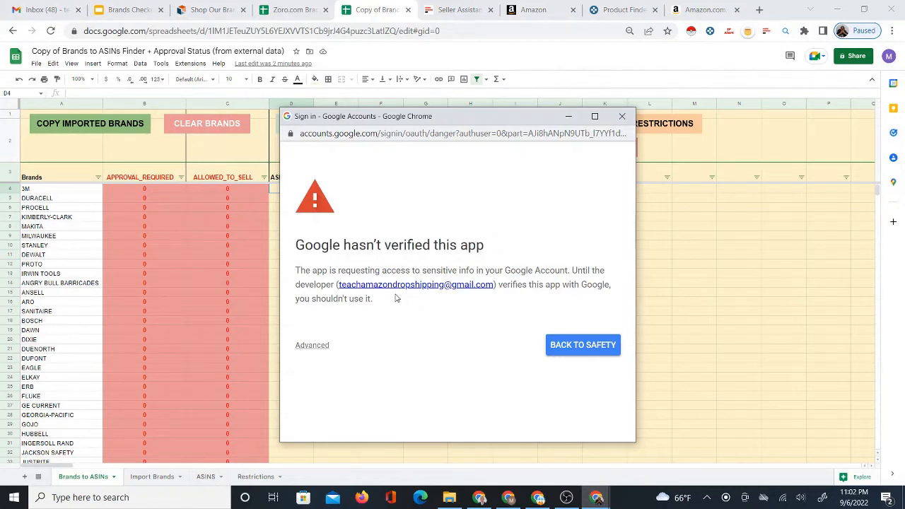
pyautogui.click(311, 346)
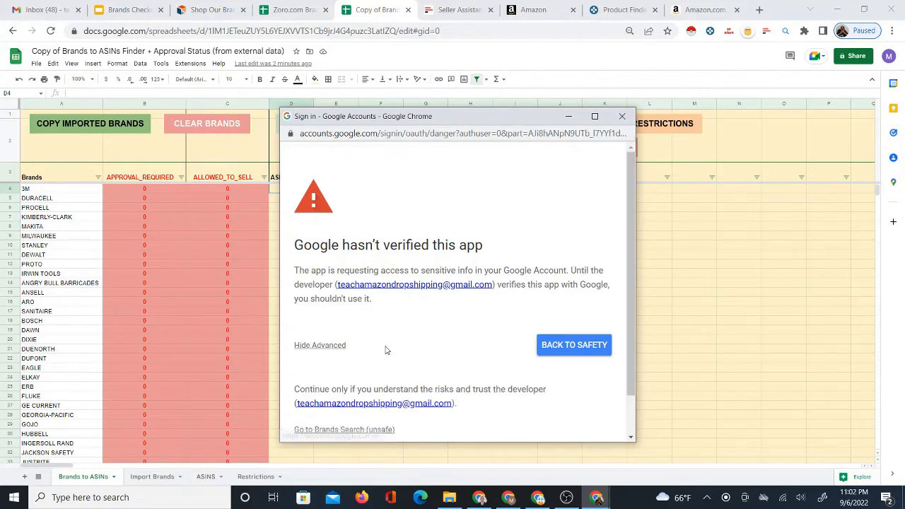
pyautogui.scroll(-1, 396, 340)
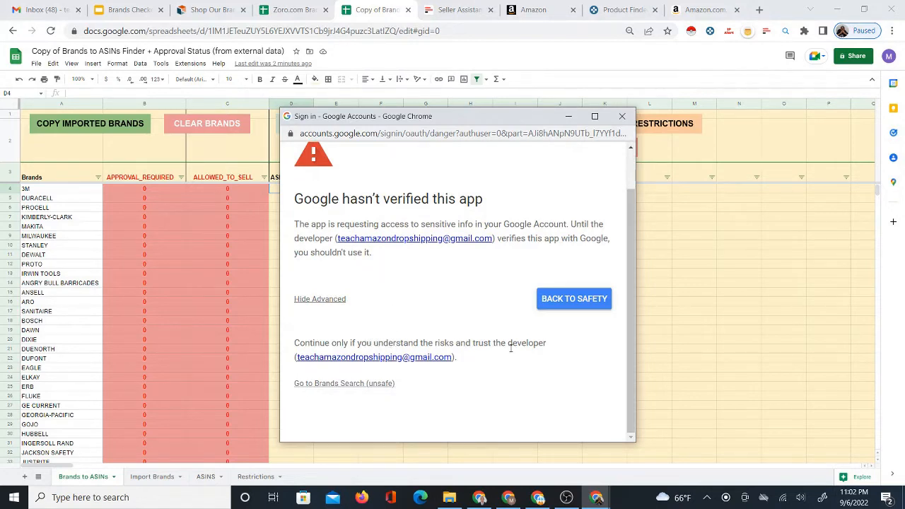
pyautogui.click(359, 384)
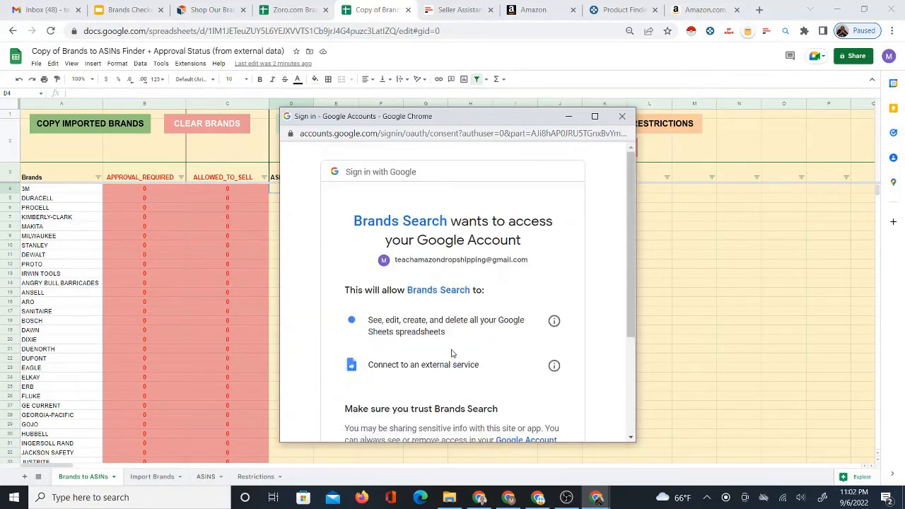
pyautogui.scroll(-3, 446, 320)
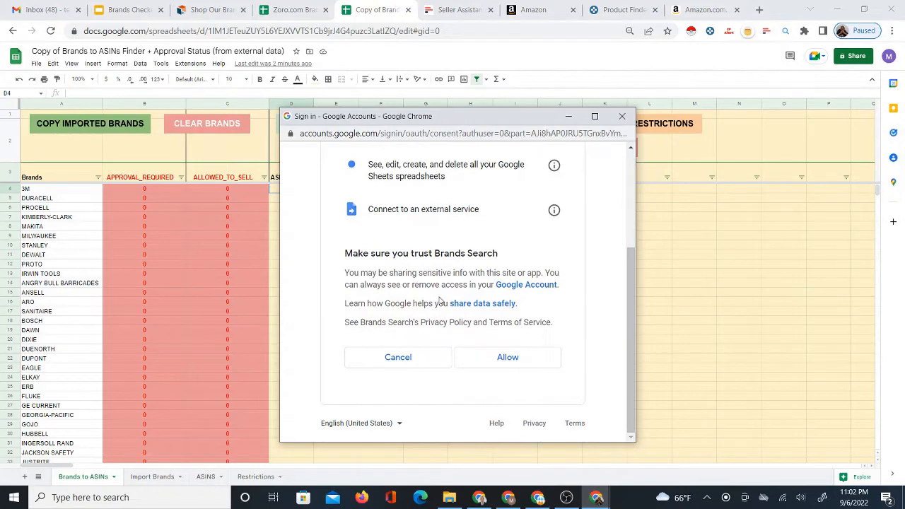
pyautogui.click(499, 359)
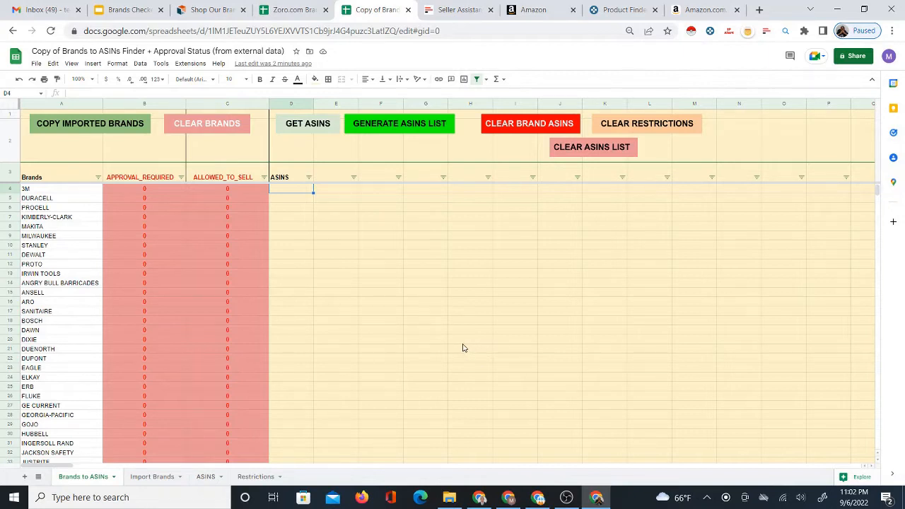
# Run Get ASINS from cell D4, follow the column as it fills and cancel the running script partway
pyautogui.click(307, 129)
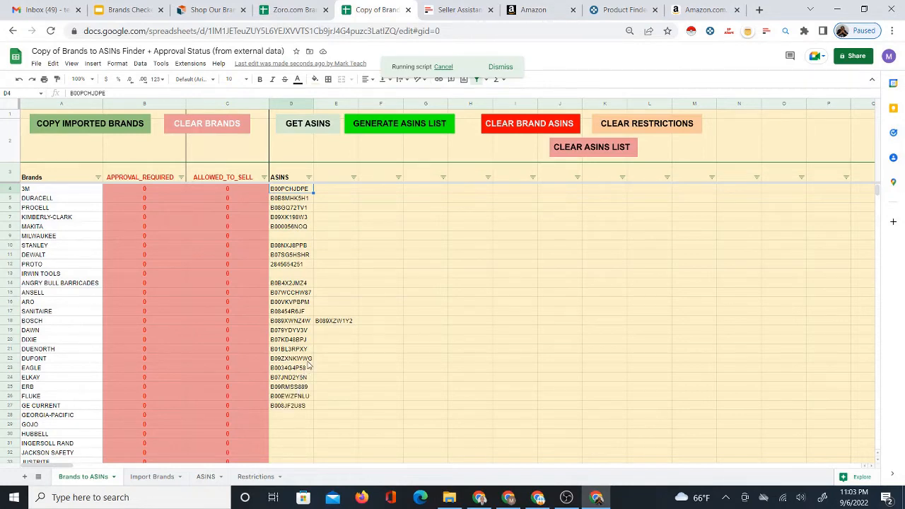
pyautogui.scroll(-2, 308, 364)
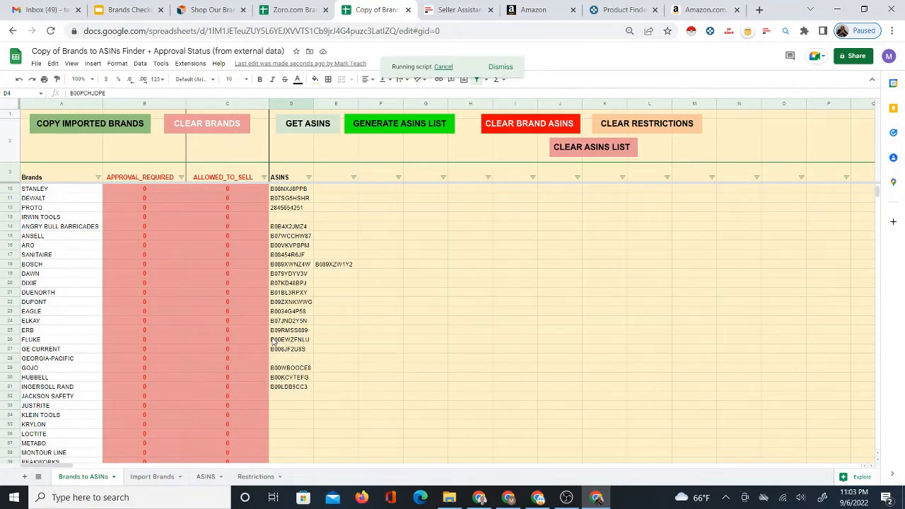
pyautogui.scroll(-2, 300, 390)
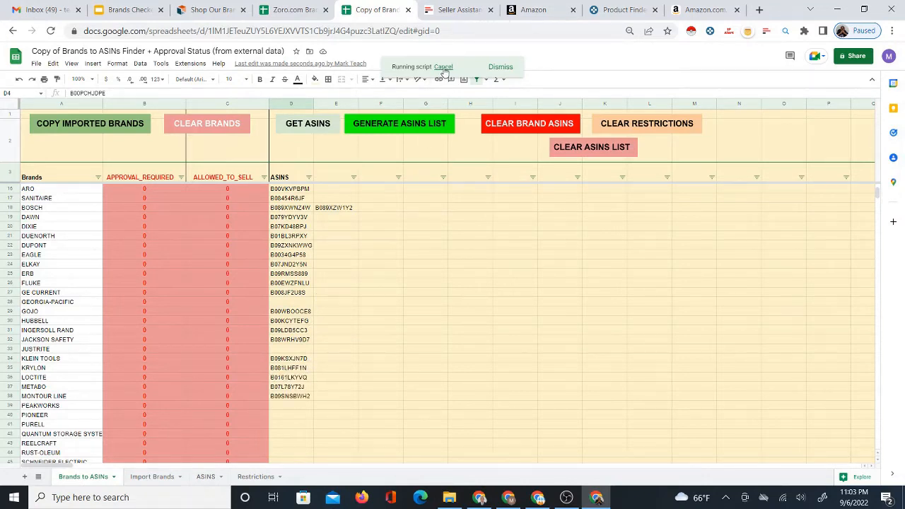
pyautogui.click(443, 67)
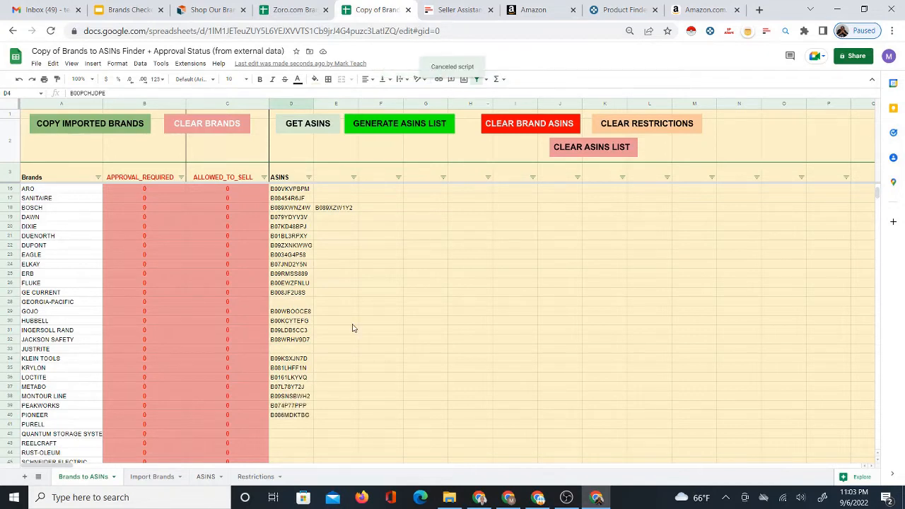
# Resume Get ASINS from cell D41 at the PURELL row, then cancel the script after a few more brands
pyautogui.scroll(-1, 330, 373)
pyautogui.scroll(-1, 320, 353)
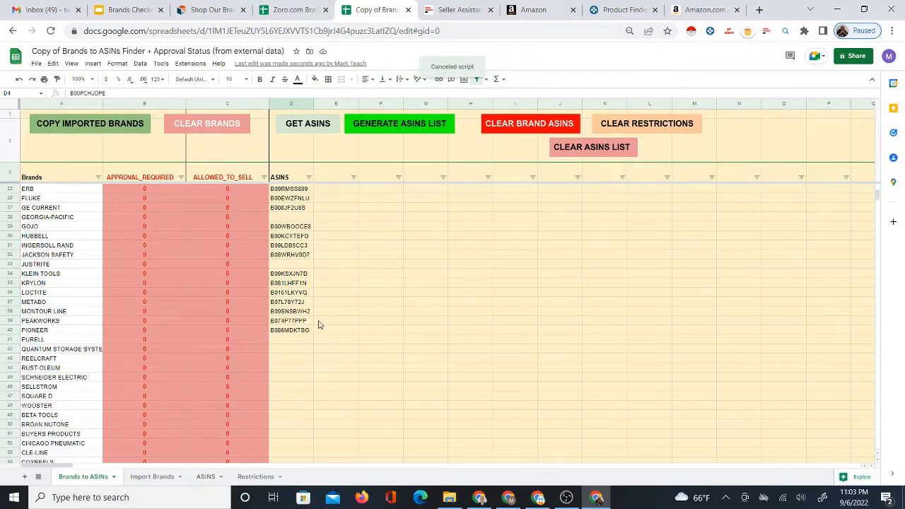
pyautogui.click(299, 340)
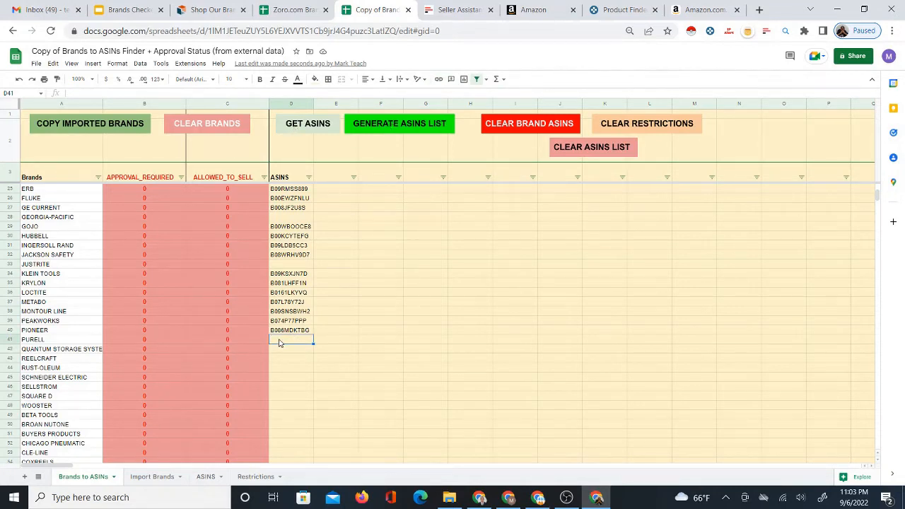
pyautogui.click(297, 132)
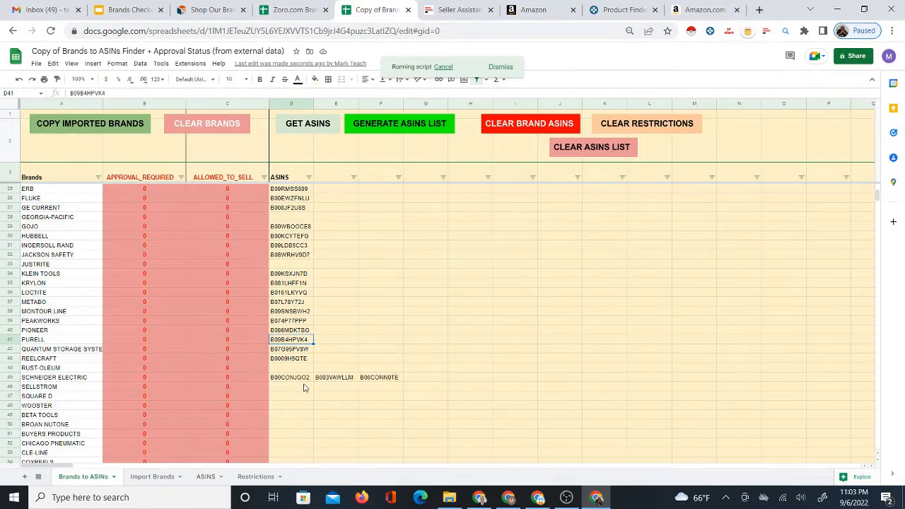
pyautogui.click(445, 66)
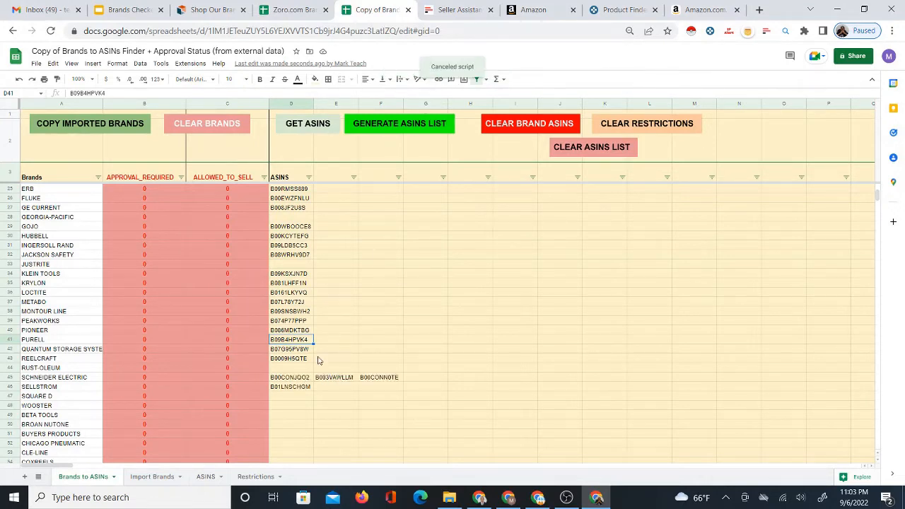
# Check the ASINS column from the first brand, examining the cells beside IRWIN TOOLS and GEORGIA-PACIFIC
pyautogui.scroll(4, 303, 343)
pyautogui.scroll(3, 302, 343)
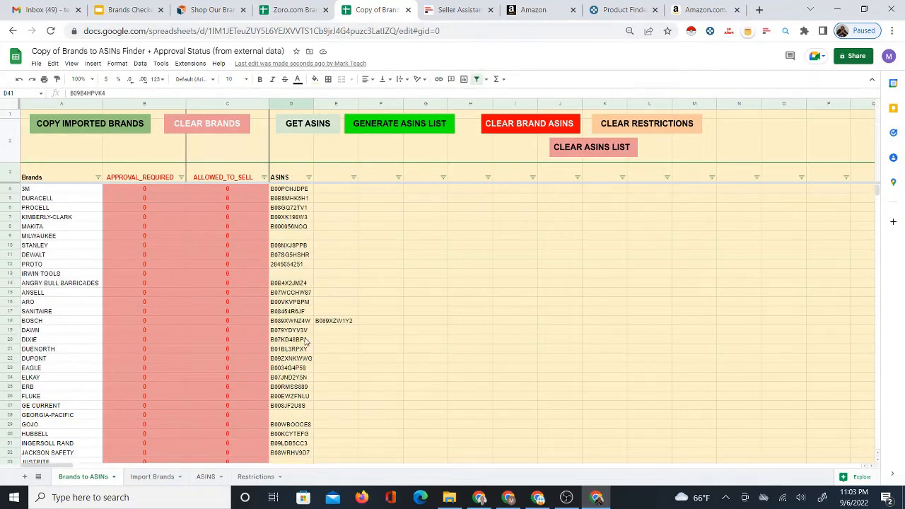
pyautogui.click(300, 274)
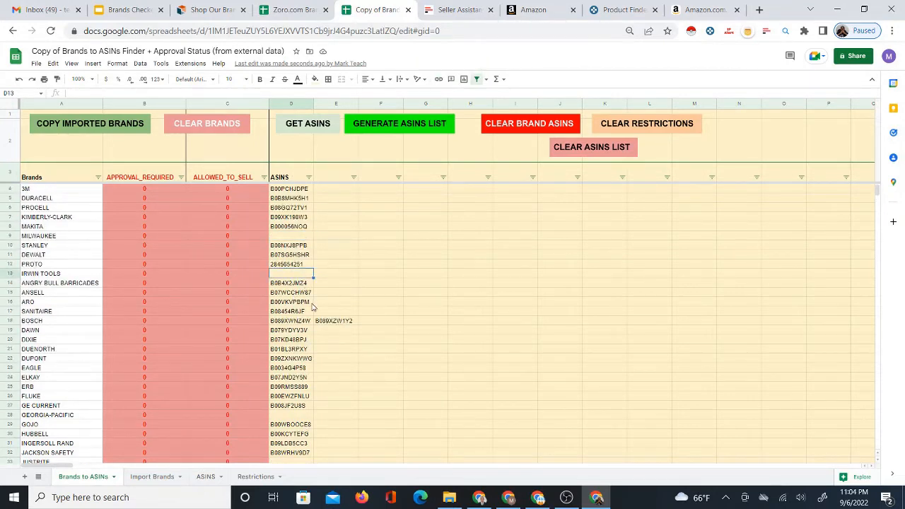
pyautogui.click(308, 178)
pyautogui.click(348, 255)
pyautogui.click(287, 245)
pyautogui.click(292, 276)
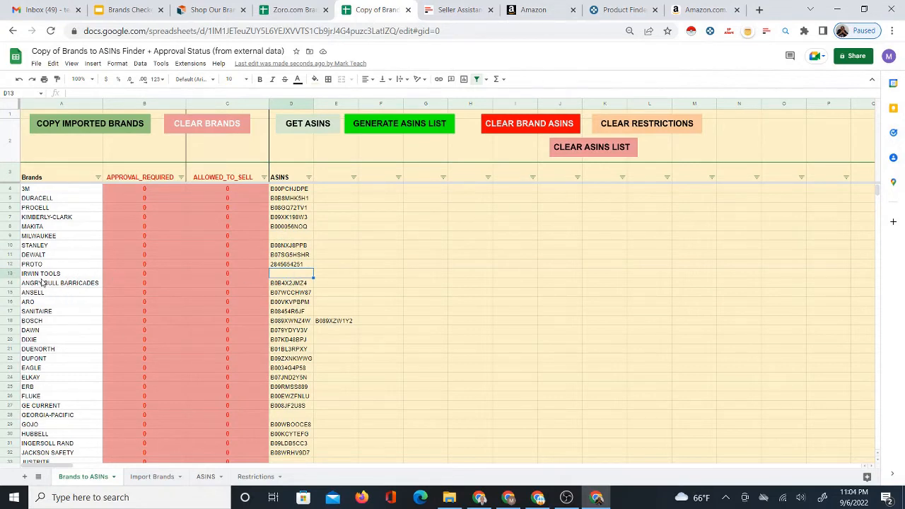
pyautogui.click(297, 416)
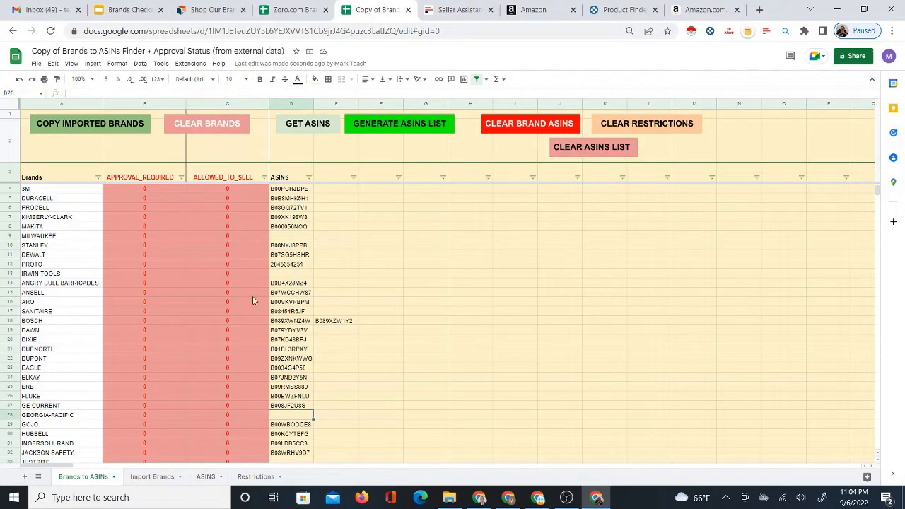
# Sort the ASINS column A to Z and review the reordered brand rows down to the blank ones
pyautogui.click(309, 178)
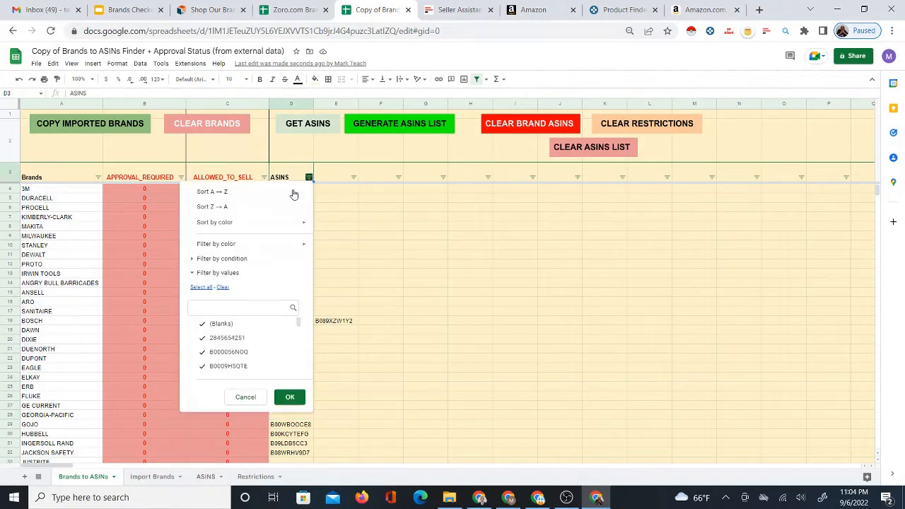
pyautogui.click(297, 194)
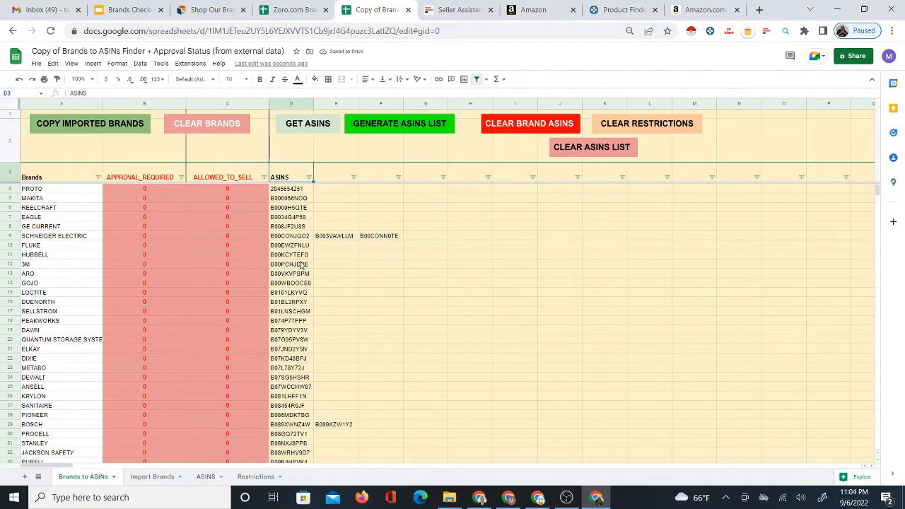
pyautogui.scroll(-4, 303, 290)
pyautogui.scroll(-4, 299, 289)
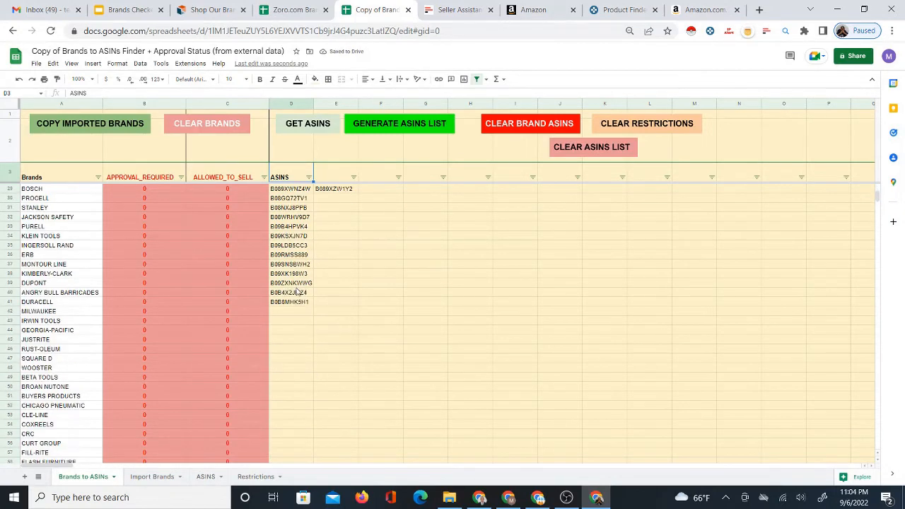
pyautogui.scroll(8, 300, 307)
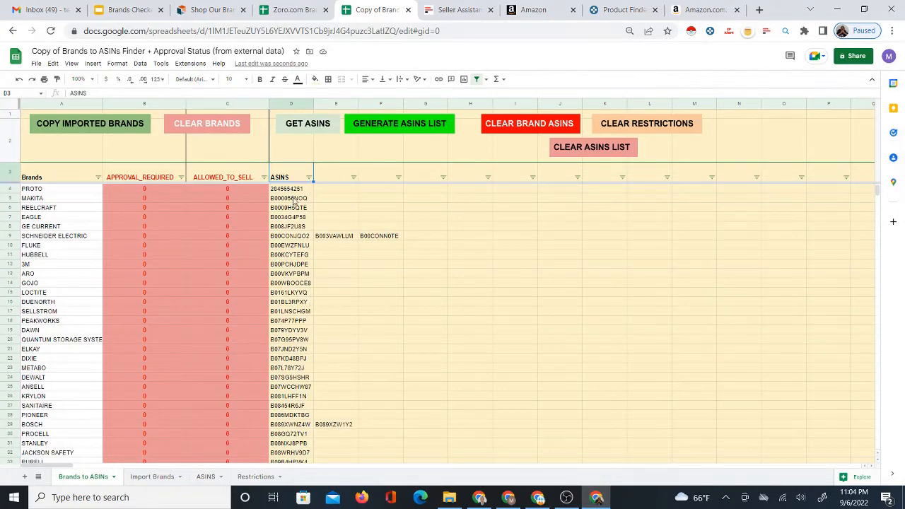
# Run Generate ASINS List on the sorted brand rows and open the ASINS sheet
pyautogui.click(389, 127)
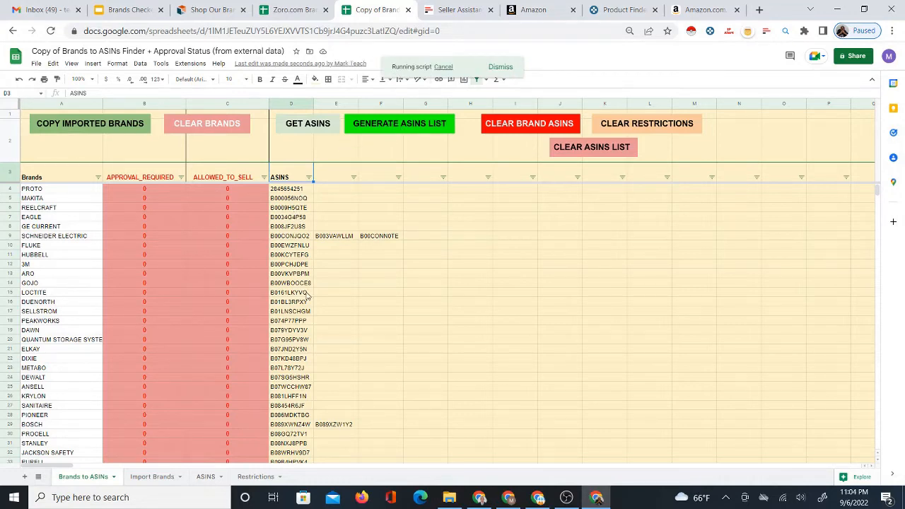
pyautogui.scroll(-3, 305, 290)
pyautogui.scroll(3, 299, 417)
pyautogui.click(207, 478)
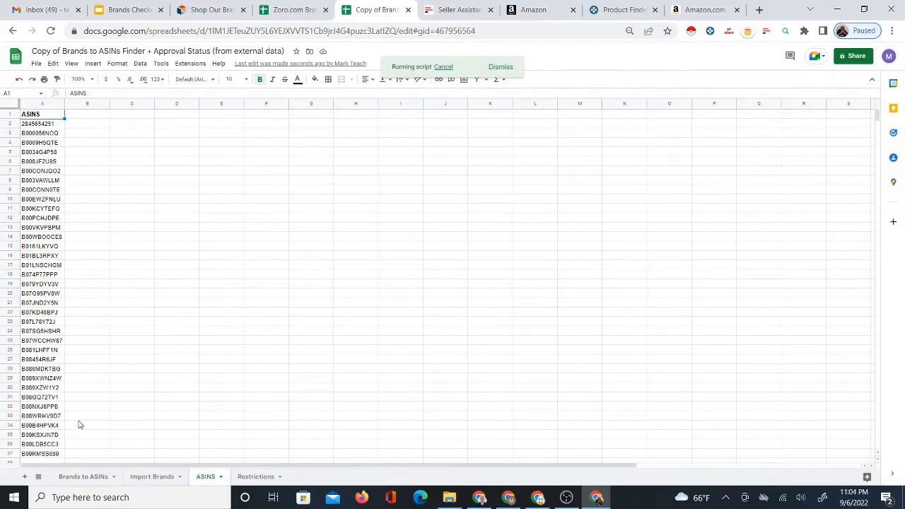
# Review the generated ASINs down to the last entry and cancel the running script
pyautogui.scroll(-1, 90, 362)
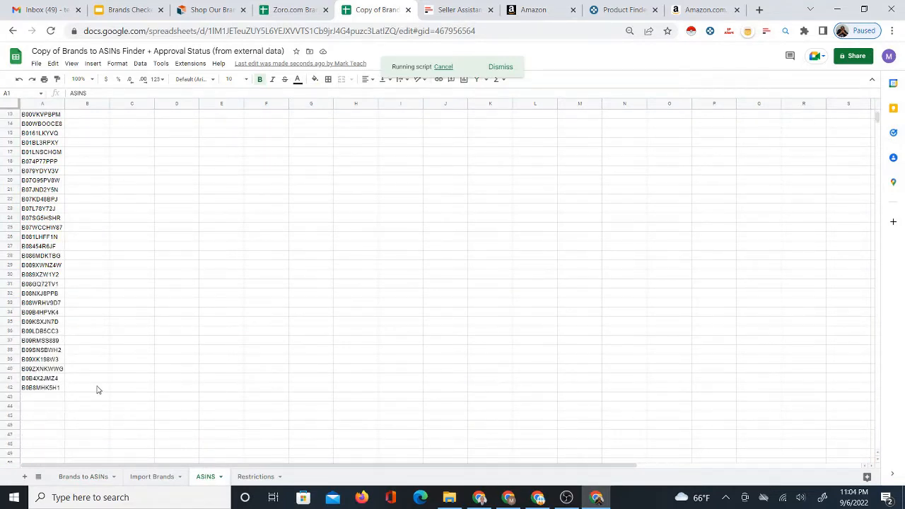
pyautogui.scroll(1, 106, 378)
pyautogui.scroll(1, 116, 369)
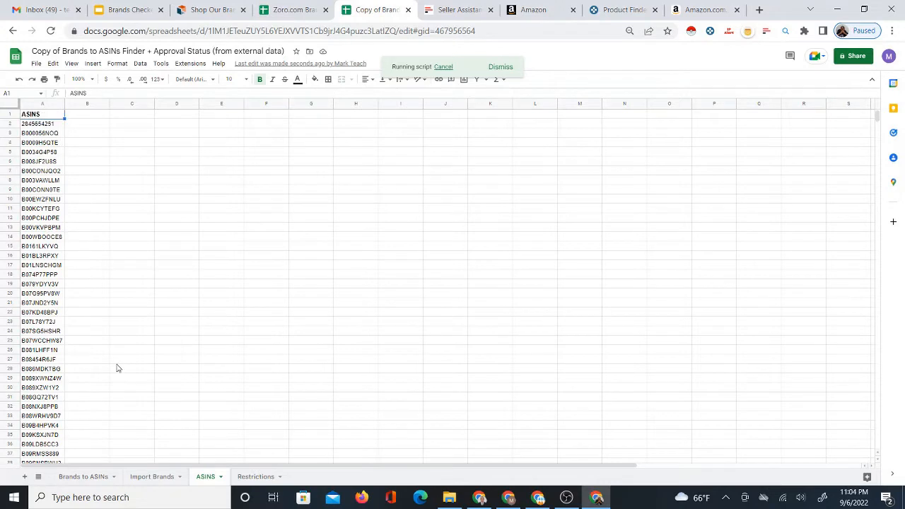
pyautogui.scroll(-3, 117, 369)
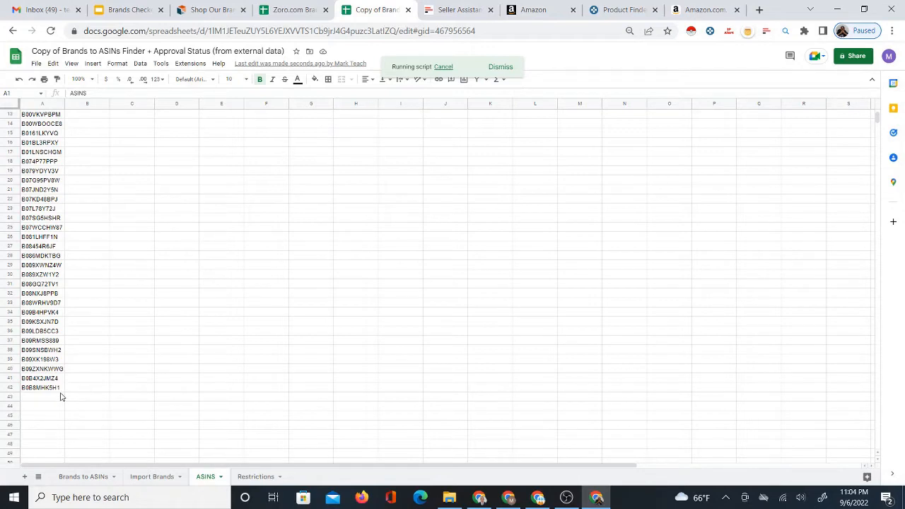
pyautogui.click(443, 67)
# Switch to the Brands Checker presentation and move its browser tab directly before the copied finder spreadsheet
pyautogui.click(129, 10)
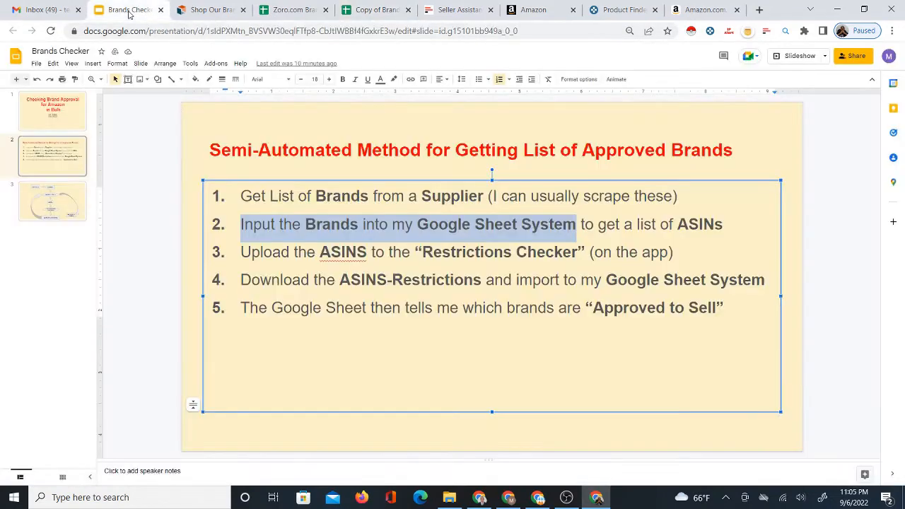
pyautogui.moveTo(132, 15); pyautogui.dragTo(301, 24)
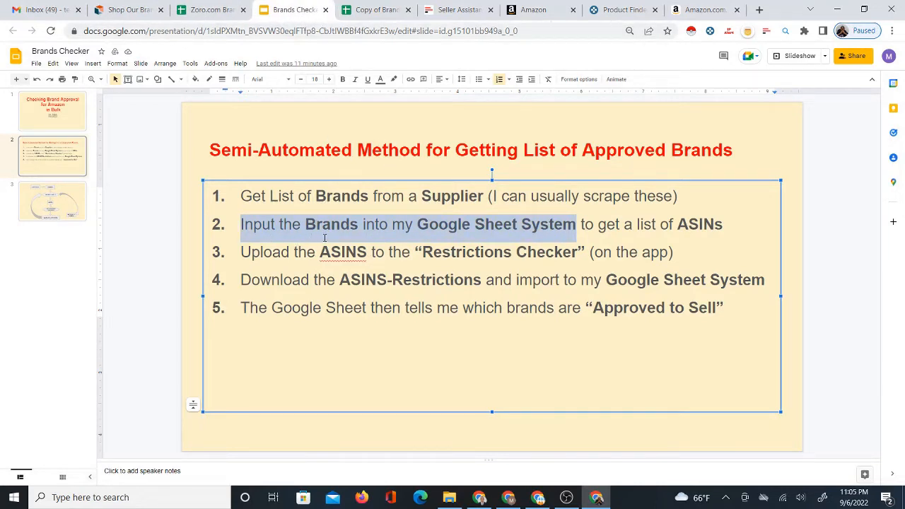
# Highlight the slide's text on getting a list of ASINs and its item 3 on uploading them to the Restrictions Checker
pyautogui.click(602, 225)
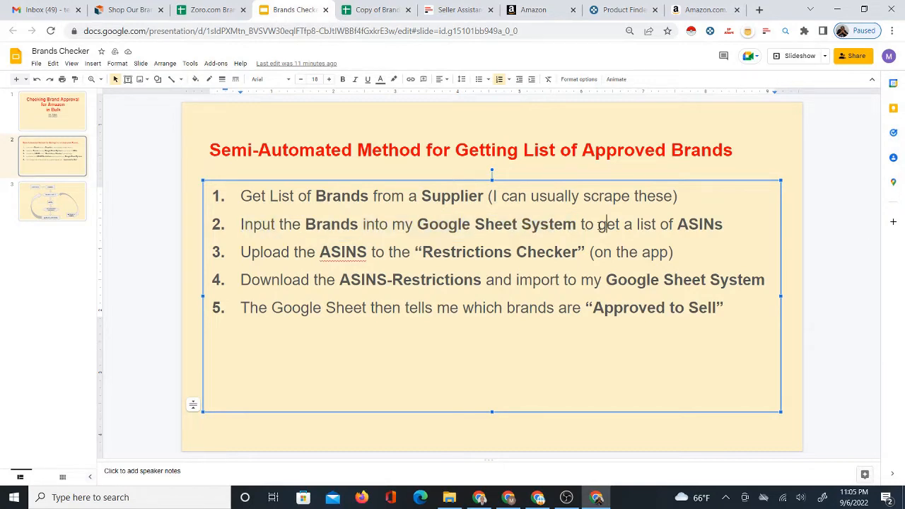
pyautogui.moveTo(582, 225); pyautogui.dragTo(744, 222)
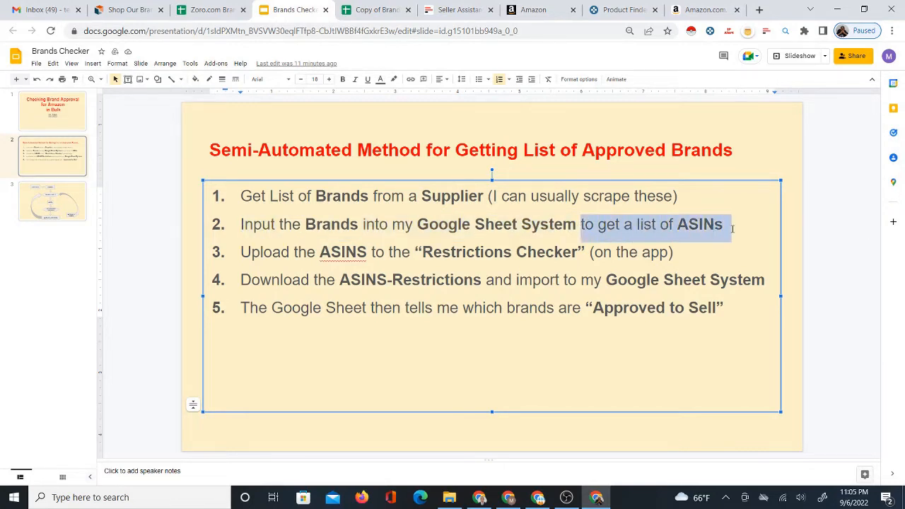
pyautogui.moveTo(240, 254); pyautogui.dragTo(685, 252)
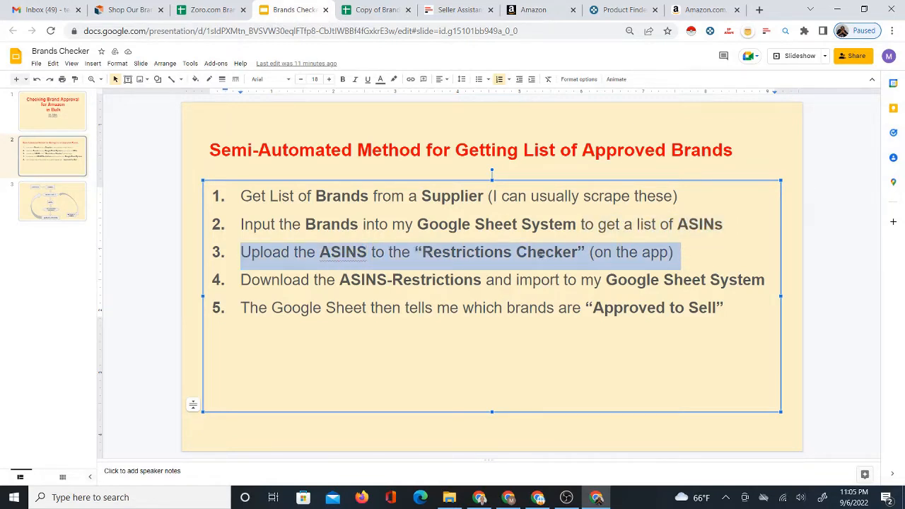
# Switch to Seller Assistant App and open the Bulk Restriction Checker's Upload ASINs form, ready to enter the list
pyautogui.click(379, 9)
pyautogui.click(440, 11)
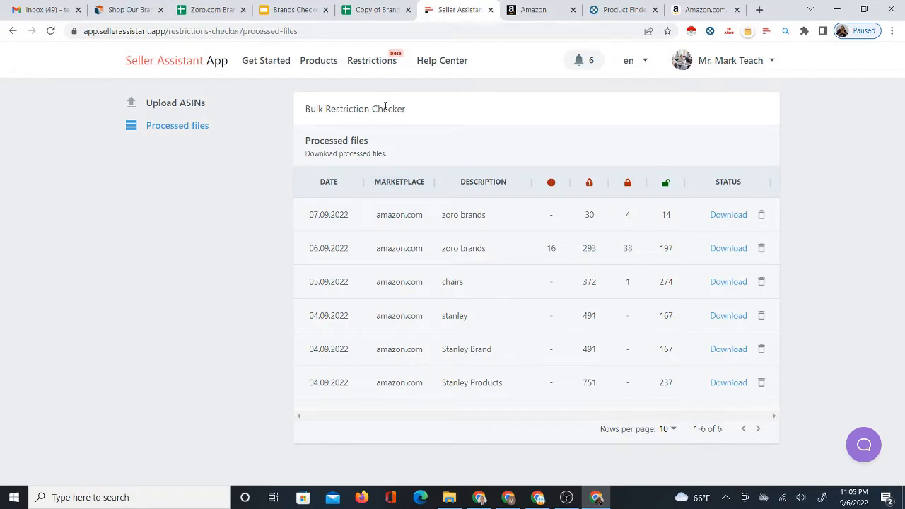
pyautogui.click(179, 106)
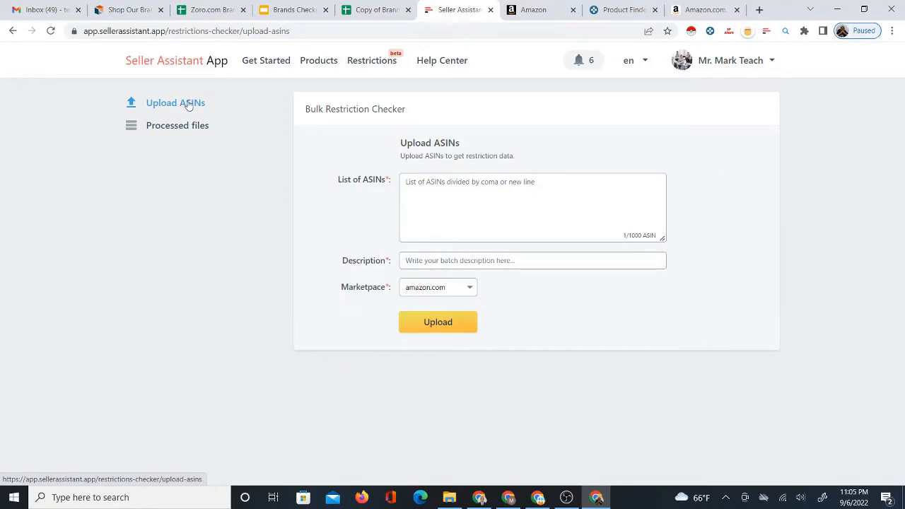
pyautogui.click(437, 194)
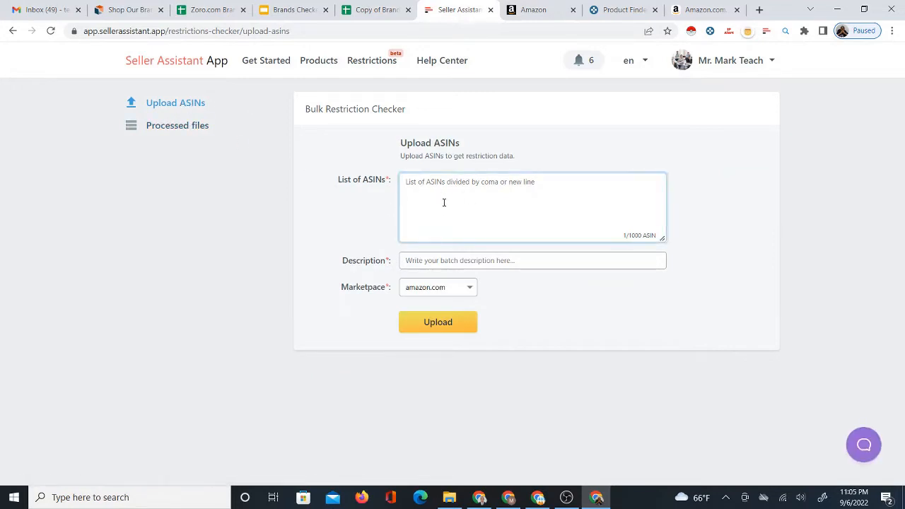
# Copy all generated ASINs below the header, A2:A42, from the ASINS sheet of the copied finder spreadsheet
pyautogui.click(381, 11)
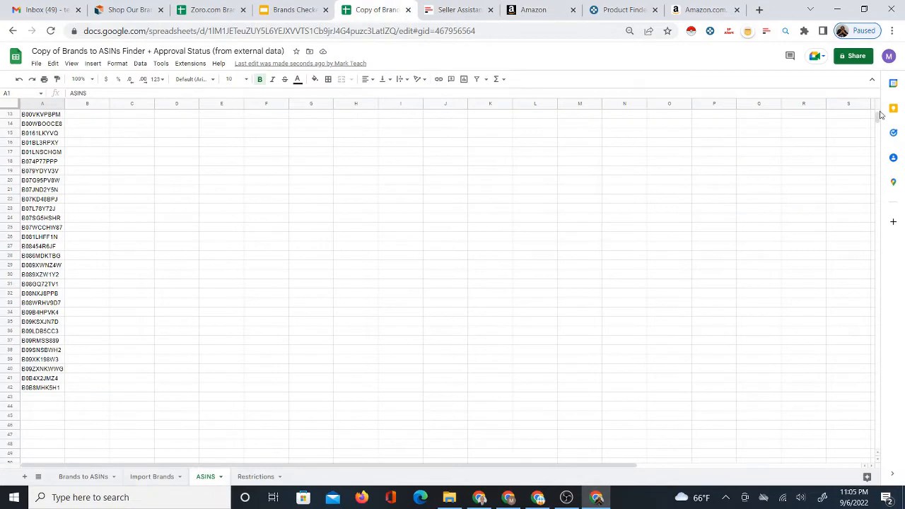
pyautogui.moveTo(879, 120); pyautogui.dragTo(879, 104)
pyautogui.click(53, 125)
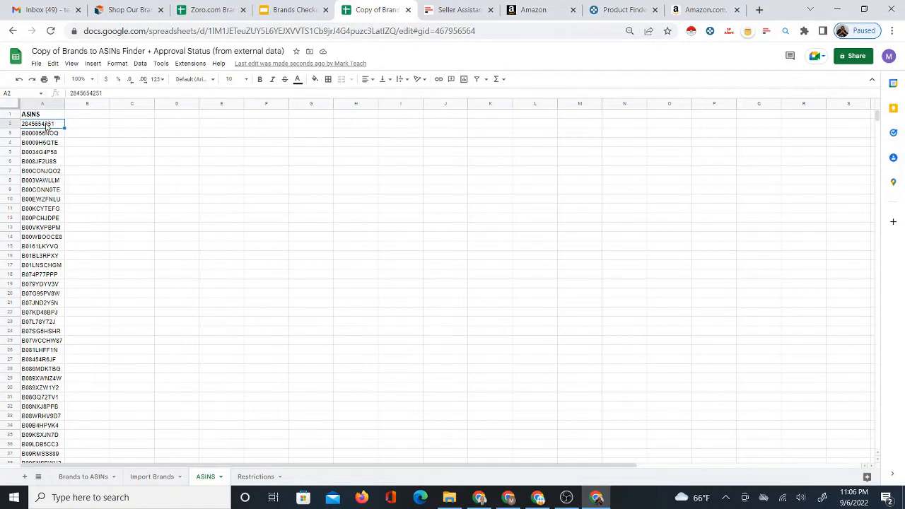
pyautogui.hotkey('ctrl', 'shift', 'Down')
pyautogui.hotkey('ctrl', 'c')
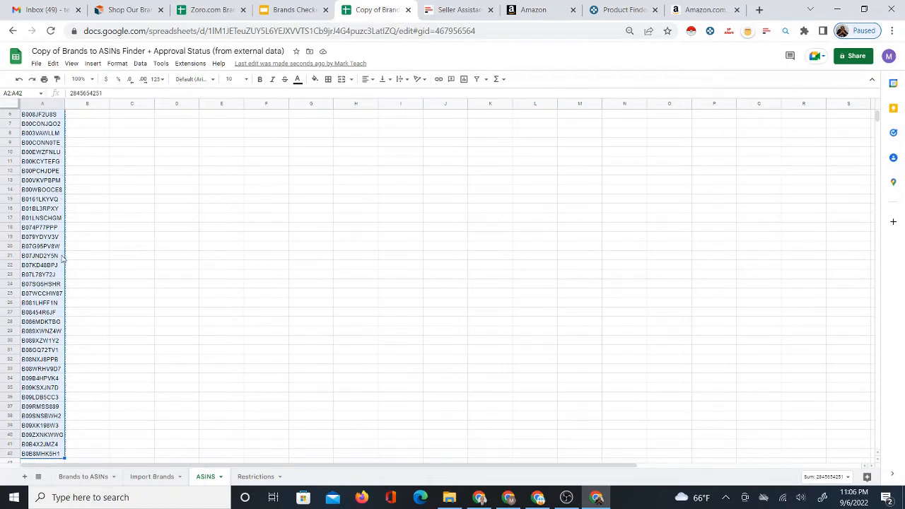
pyautogui.scroll(2, 63, 259)
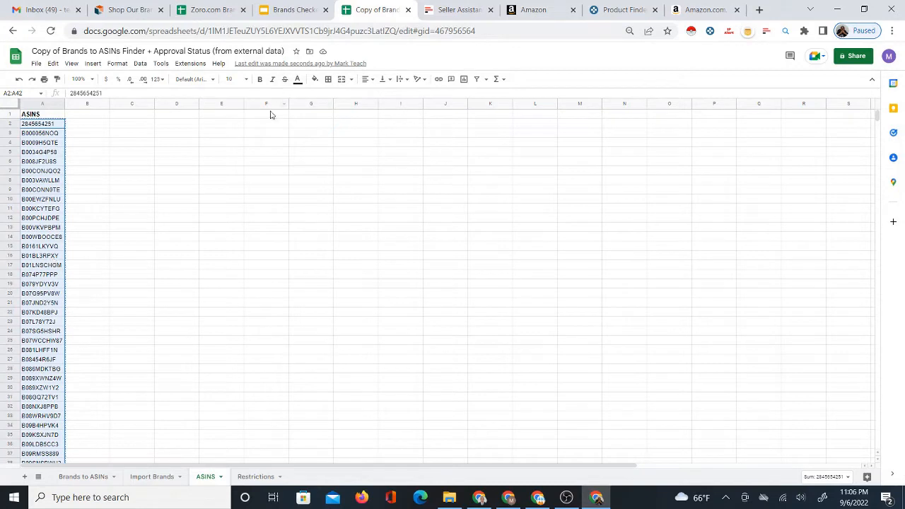
# Paste the copied ASINs into the Bulk Restriction Checker, describe the batch as "zoro brands" and upload it for amazon.com
pyautogui.click(450, 12)
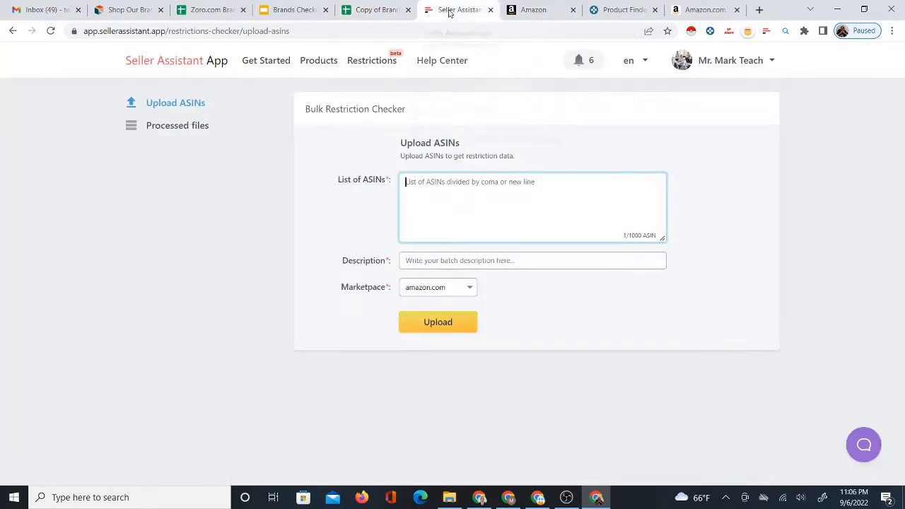
pyautogui.rightClick(423, 190)
pyautogui.click(475, 282)
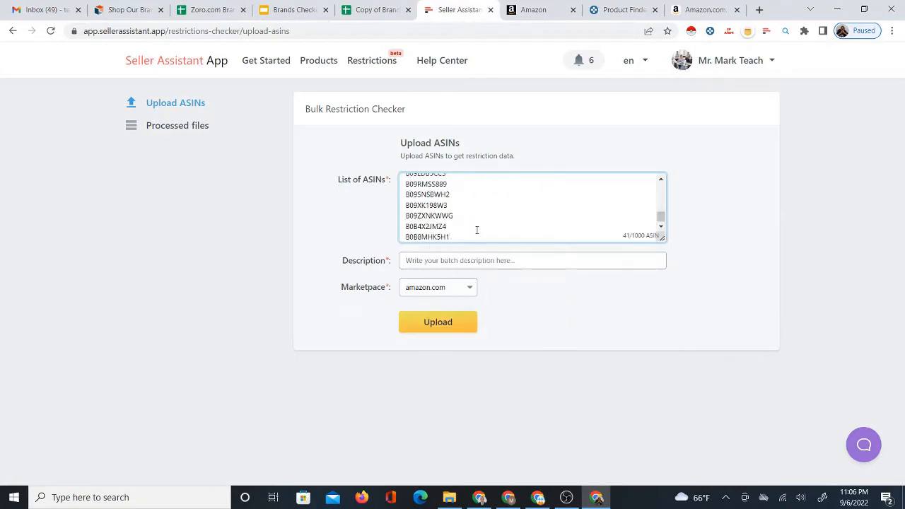
pyautogui.click(457, 254)
pyautogui.write('zoro brands')
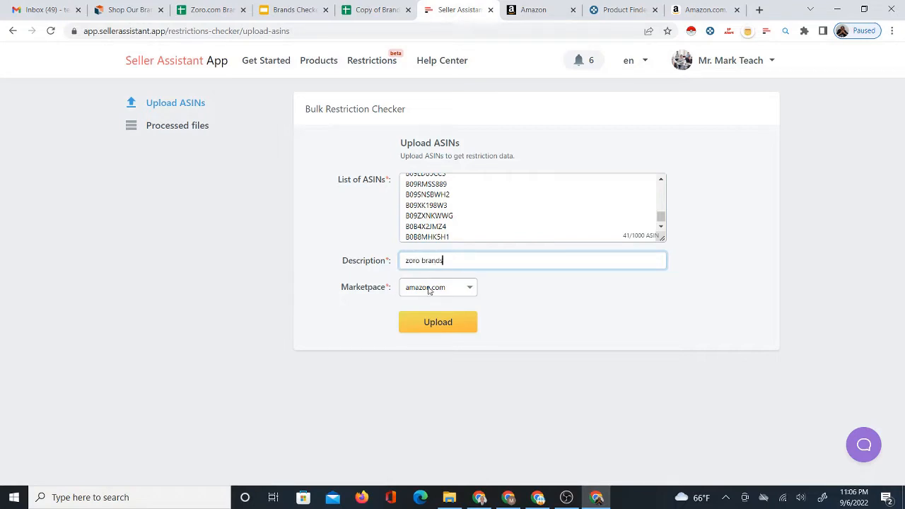
pyautogui.click(443, 324)
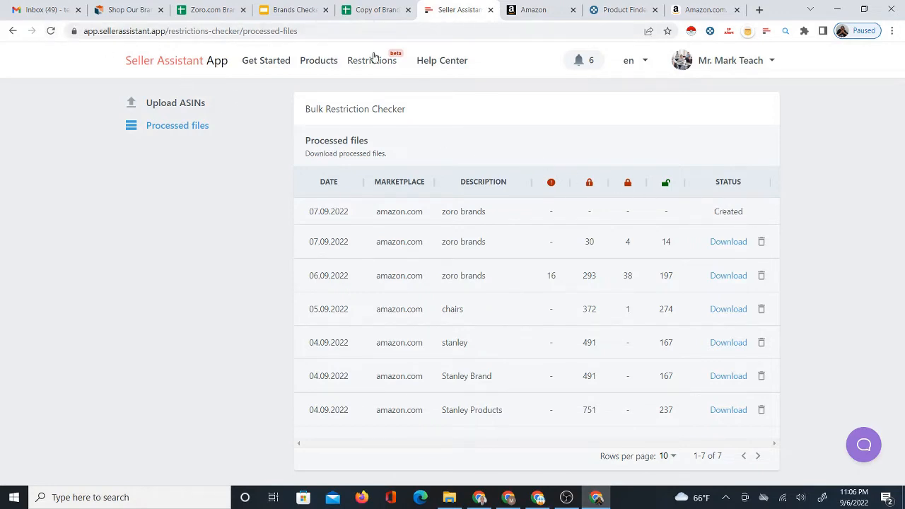
# Refresh the processed files list and download the newest zoro brands restriction file
pyautogui.click(43, 10)
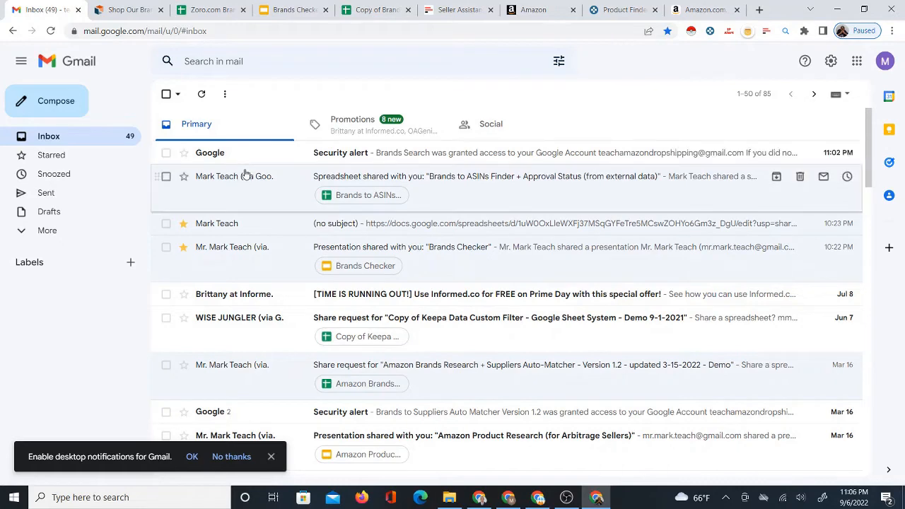
pyautogui.click(438, 9)
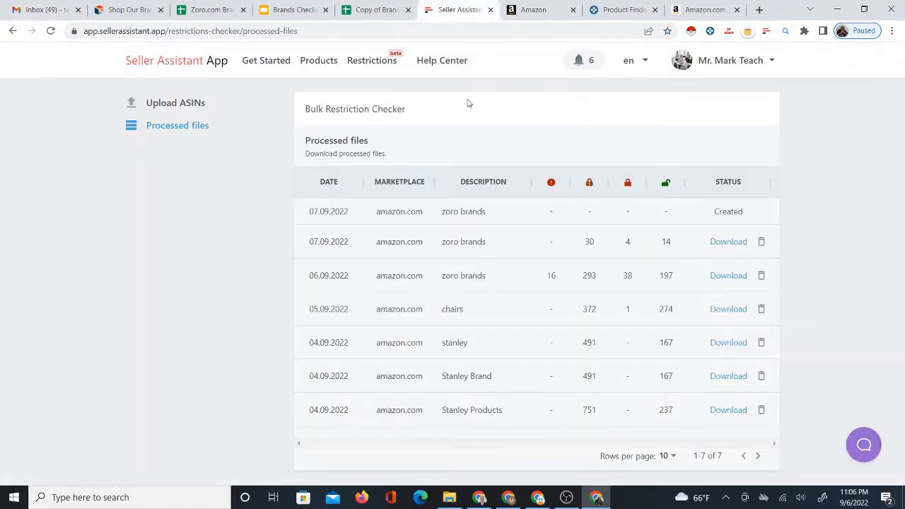
pyautogui.click(51, 31)
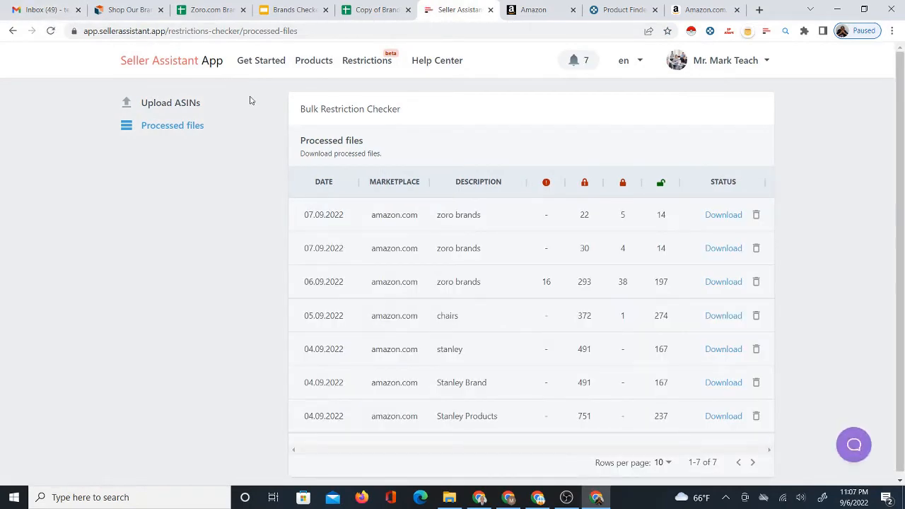
pyautogui.click(728, 220)
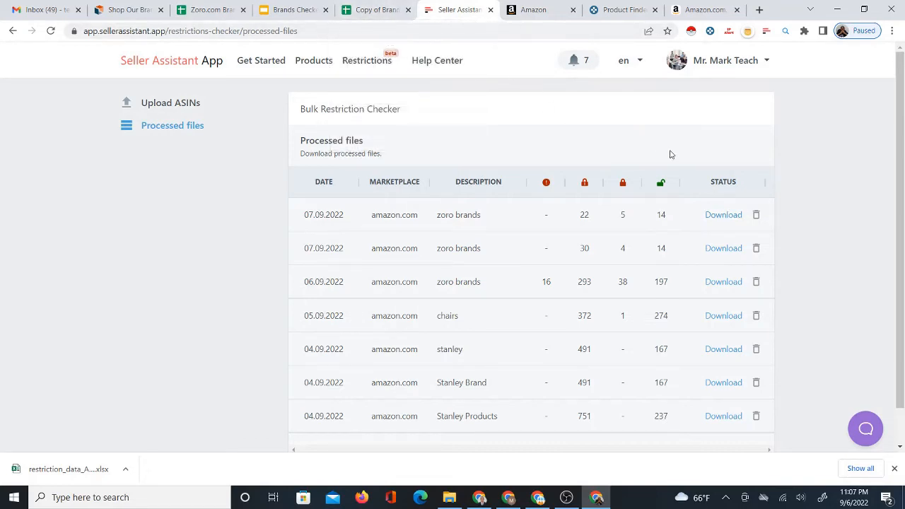
# Return to the Brands Checker presentation and highlight item 4 on downloading the ASINS-Restrictions and importing them to the Google Sheet System
pyautogui.click(369, 10)
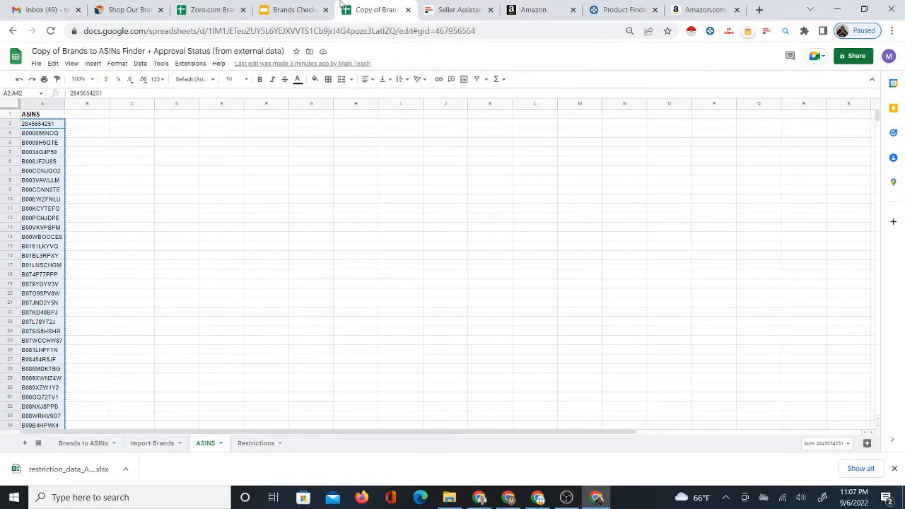
pyautogui.click(473, 13)
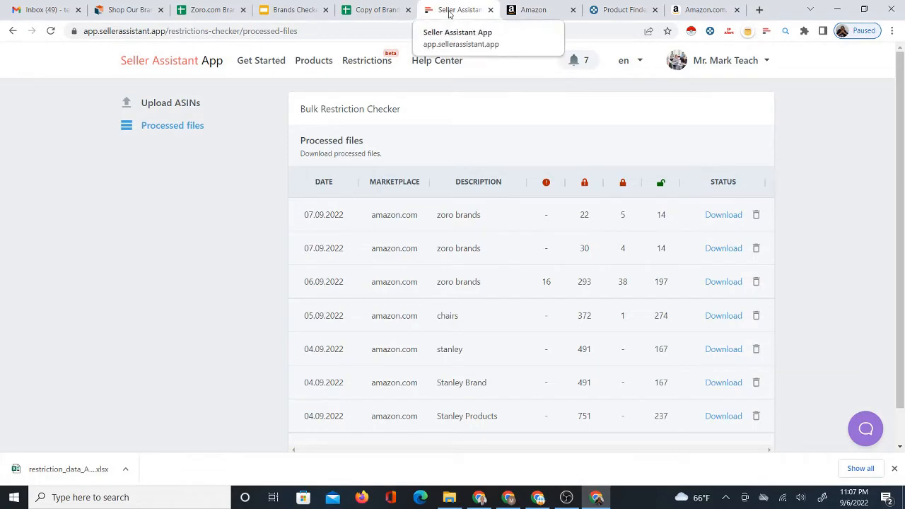
pyautogui.click(293, 10)
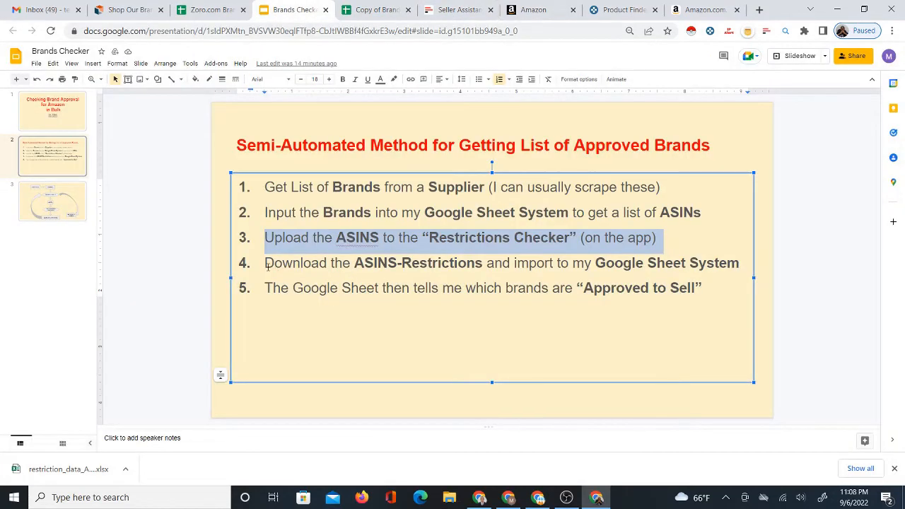
pyautogui.moveTo(266, 264); pyautogui.dragTo(745, 270)
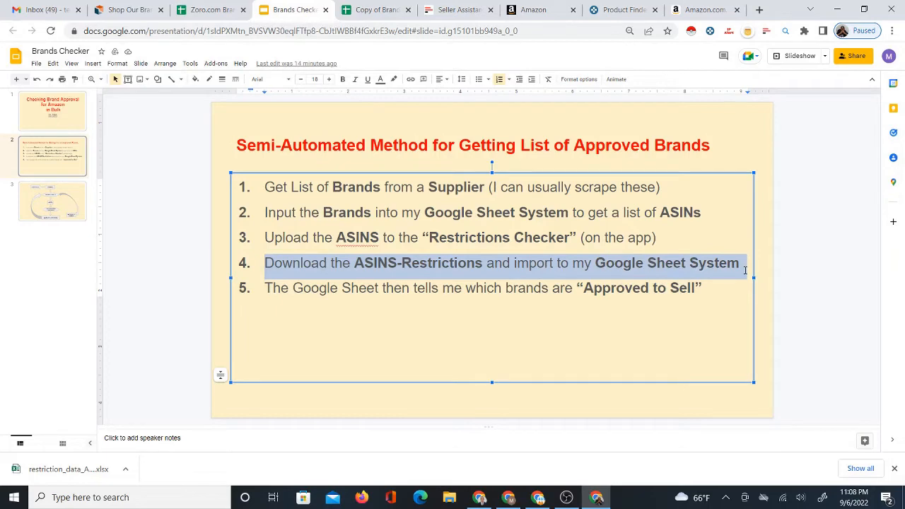
# Open Google Drive from Gmail and upload the downloaded restriction_data_ worksheet from the Downloads folder
pyautogui.click(45, 11)
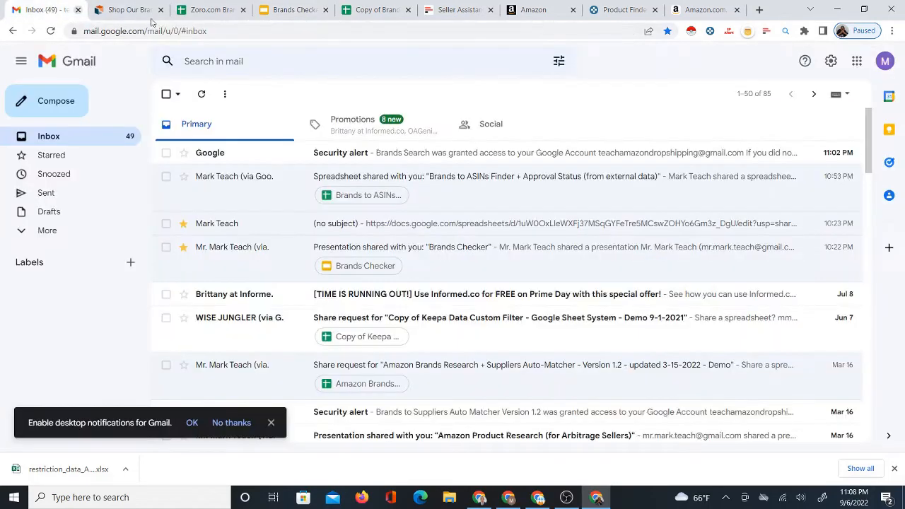
pyautogui.click(855, 64)
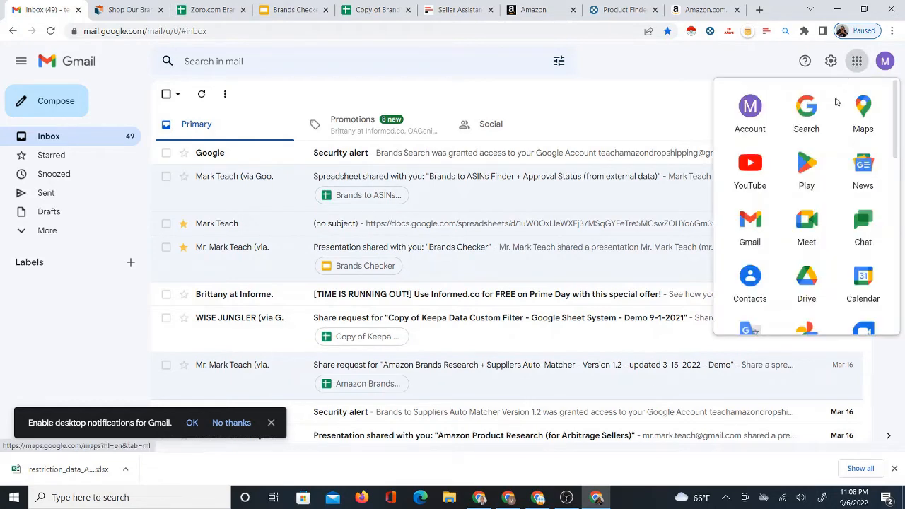
pyautogui.click(808, 281)
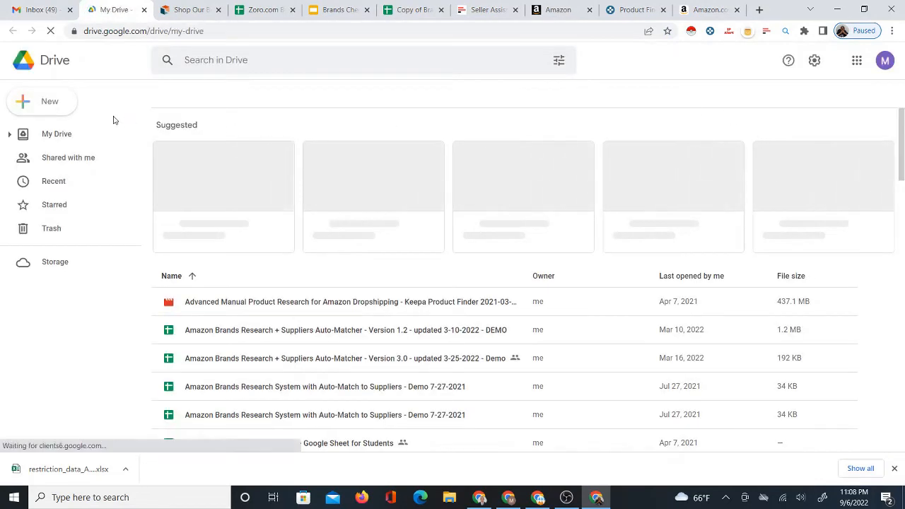
pyautogui.click(49, 107)
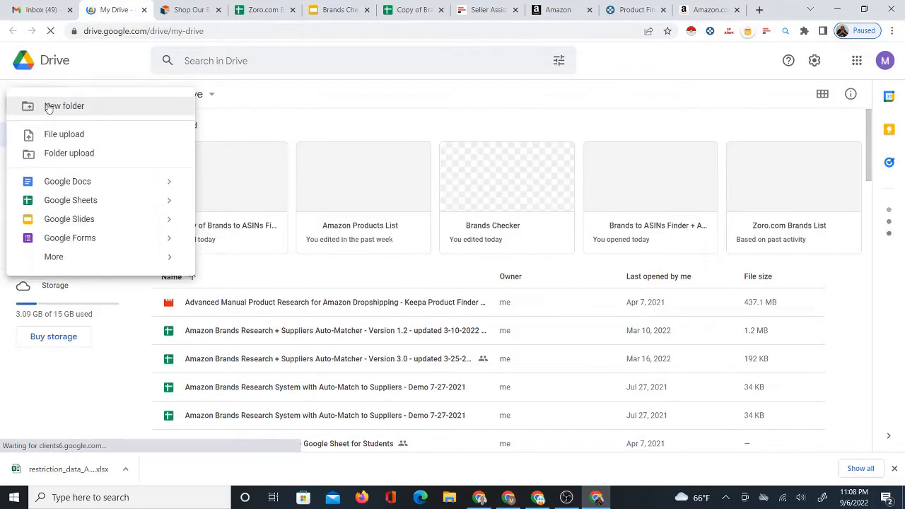
pyautogui.click(71, 137)
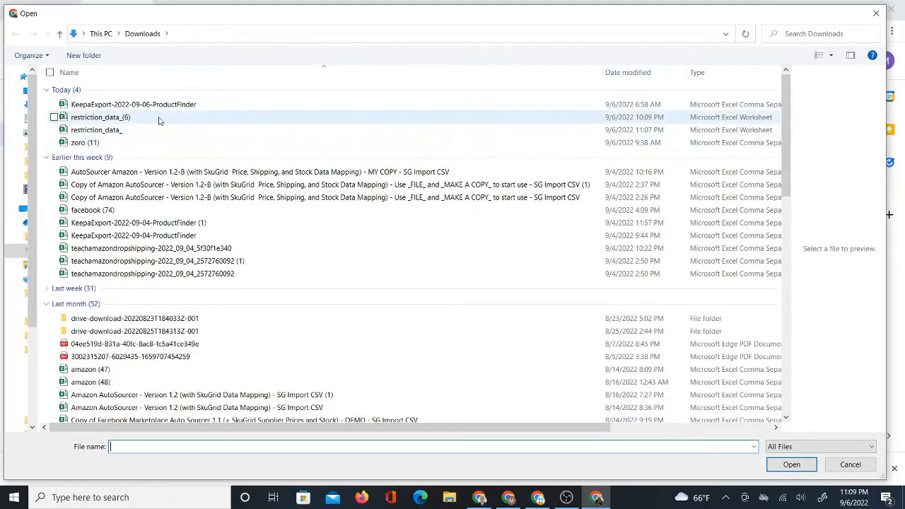
pyautogui.click(106, 131)
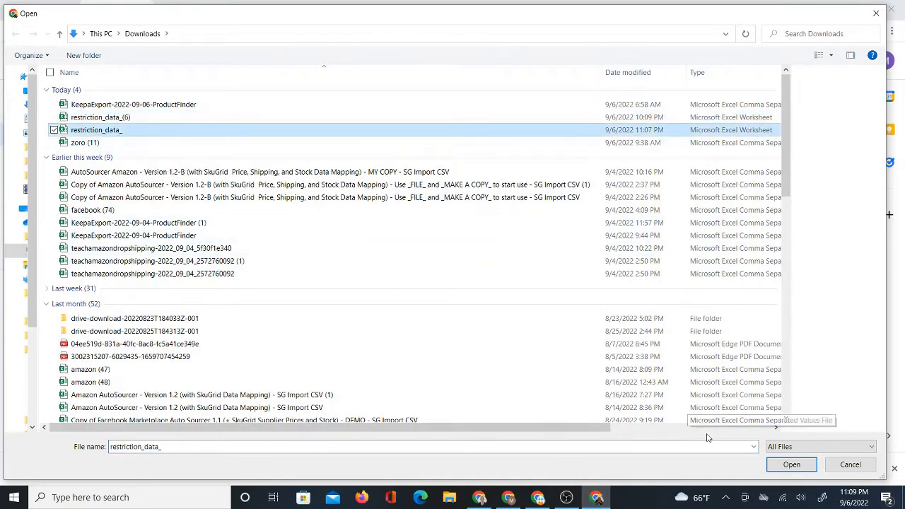
pyautogui.click(791, 465)
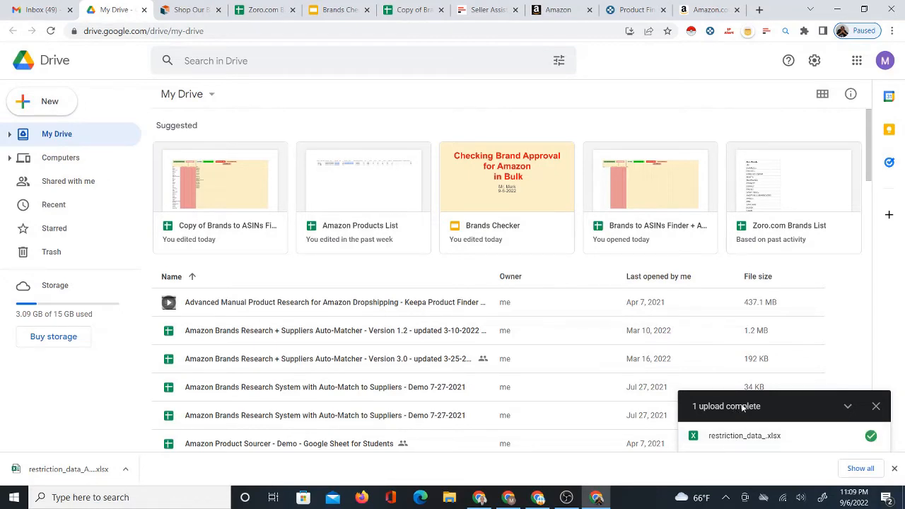
# Open the uploaded restriction_data_.xlsx, dismiss the Office Editing welcome and place its browser tab directly before the copied finder spreadsheet
pyautogui.click(742, 435)
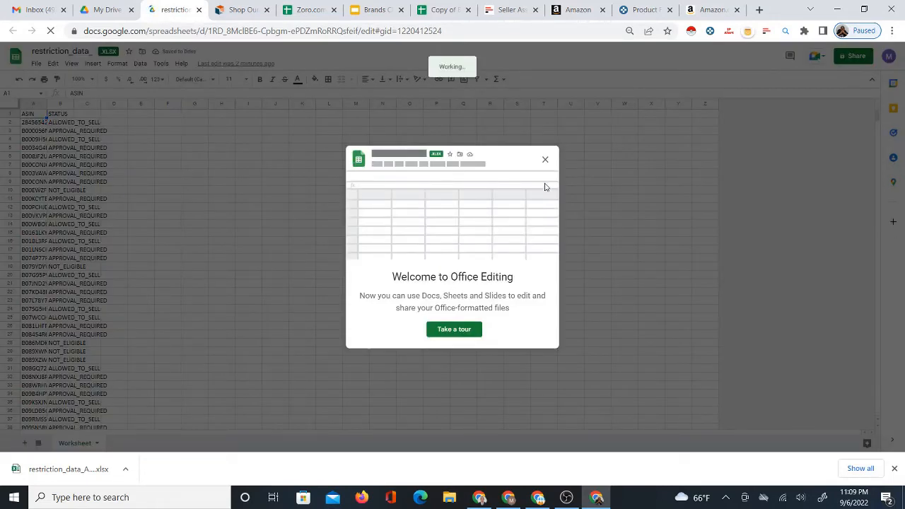
pyautogui.click(544, 160)
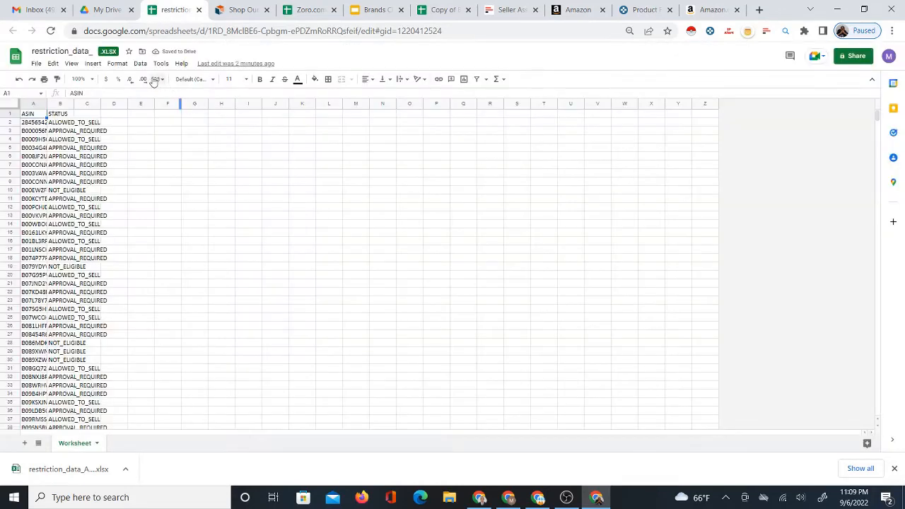
pyautogui.moveTo(170, 12); pyautogui.dragTo(373, 11)
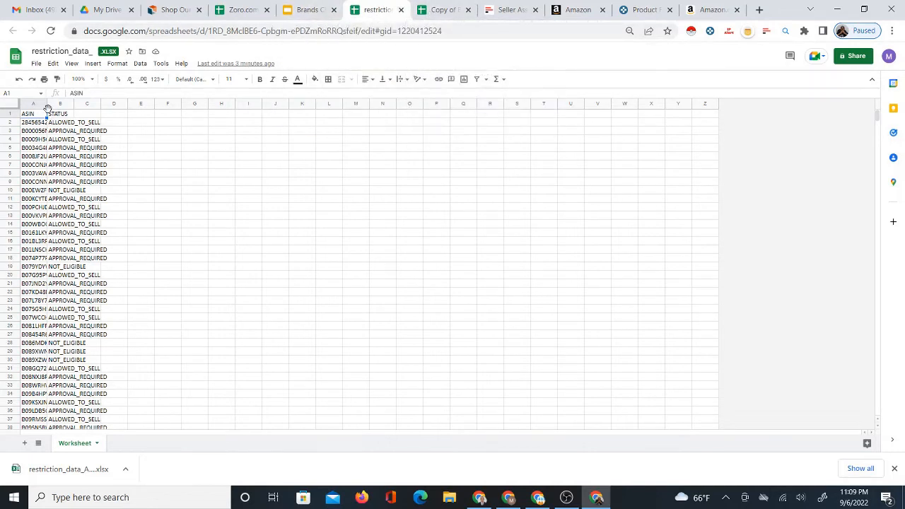
# Open the Restrictions sheet in the copied finder spreadsheet, close the downloads bar and return to the restriction_data_ spreadsheet
pyautogui.click(440, 10)
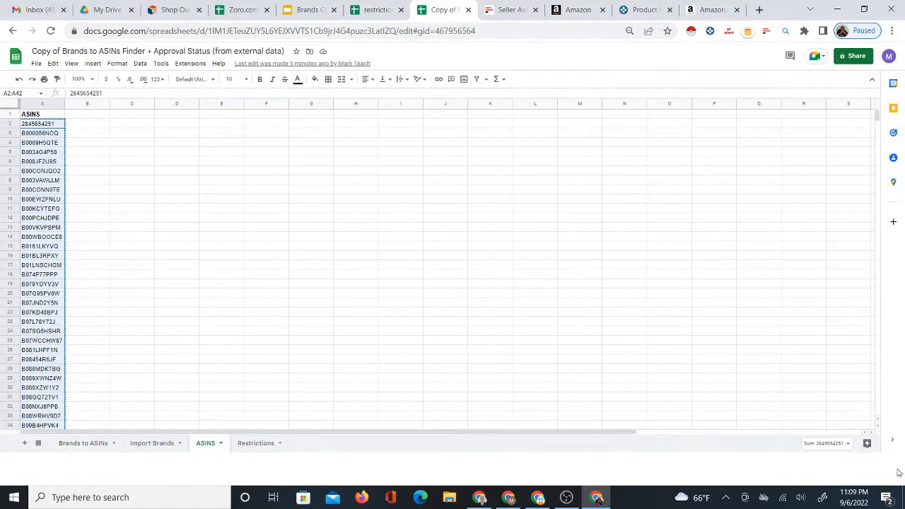
pyautogui.click(893, 468)
pyautogui.click(251, 477)
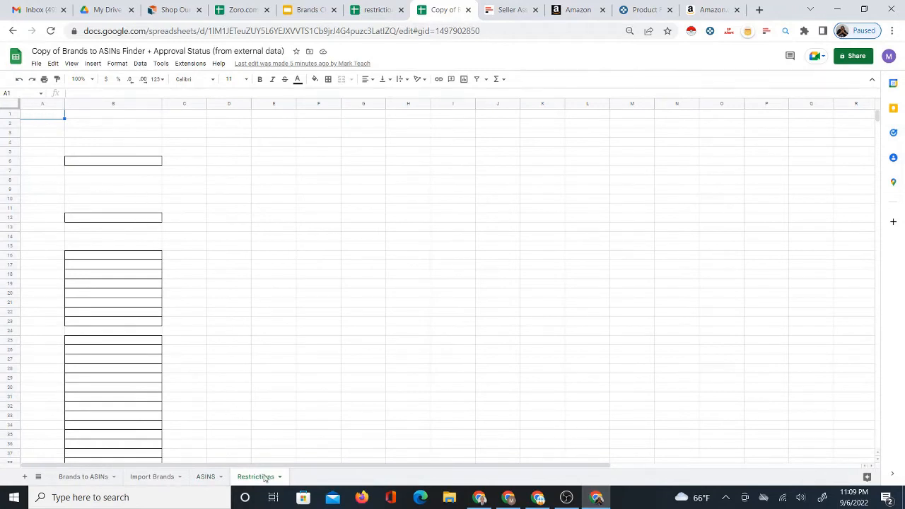
pyautogui.click(107, 477)
pyautogui.click(255, 477)
pyautogui.click(363, 9)
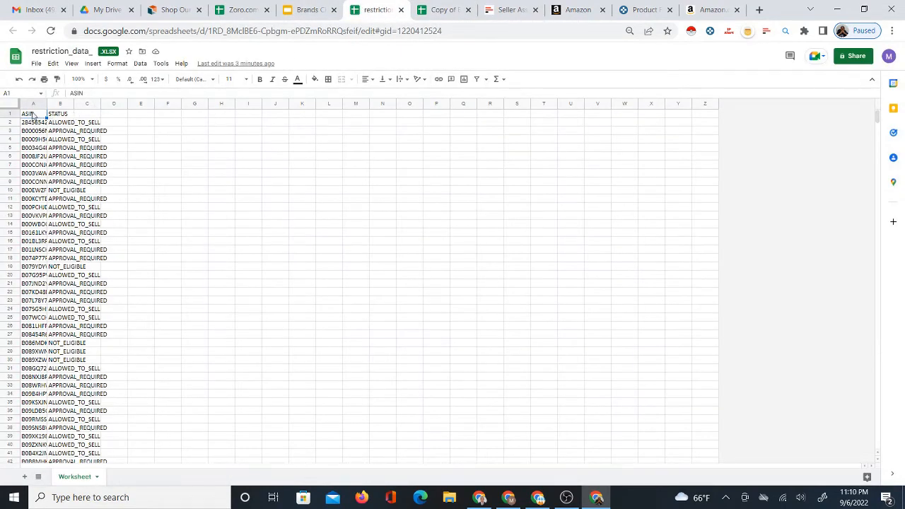
# Widen the ASIN and STATUS columns of the restriction_data_ worksheet to show their full contents, and copy both columns
pyautogui.click(30, 104)
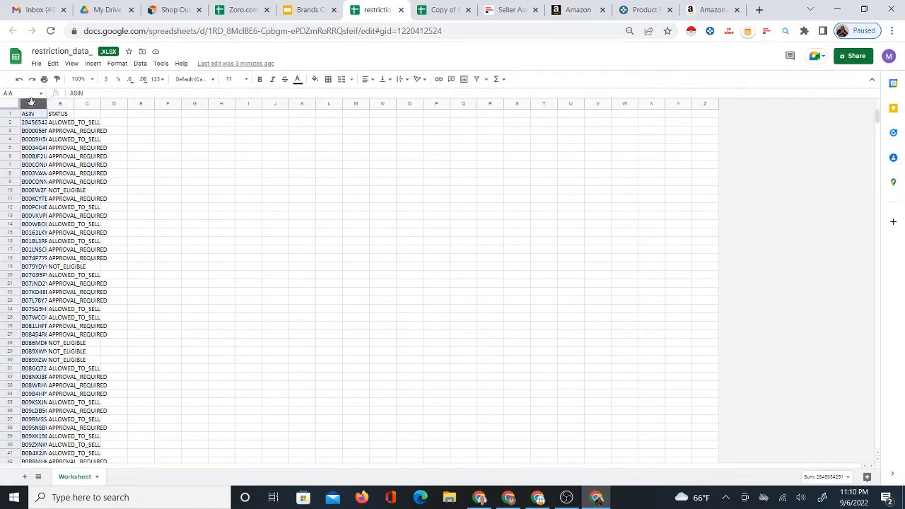
pyautogui.keyDown('shift'); pyautogui.click(52, 101); pyautogui.keyUp('shift')
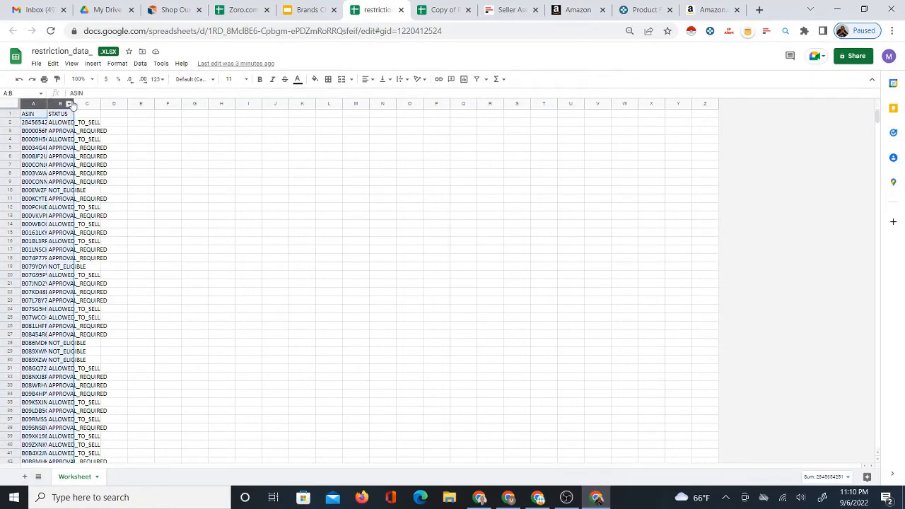
pyautogui.moveTo(70, 104); pyautogui.dragTo(125, 104)
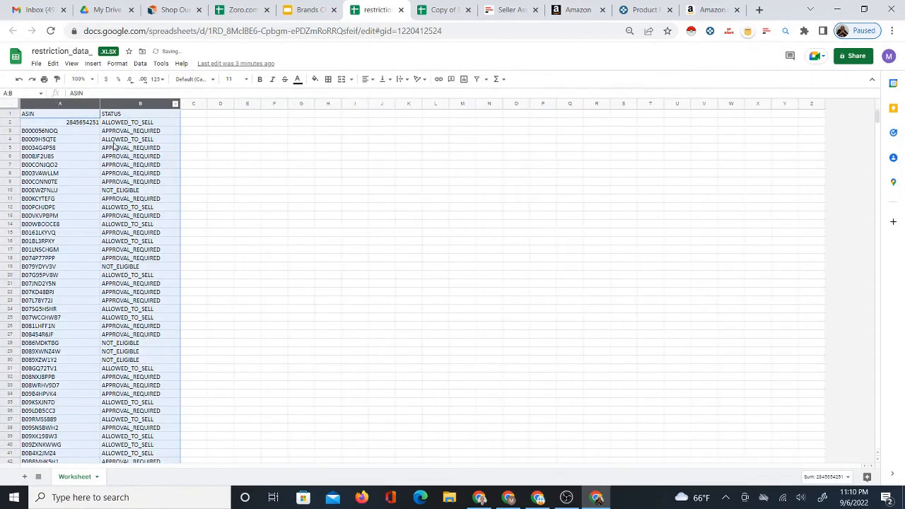
pyautogui.rightClick(77, 106)
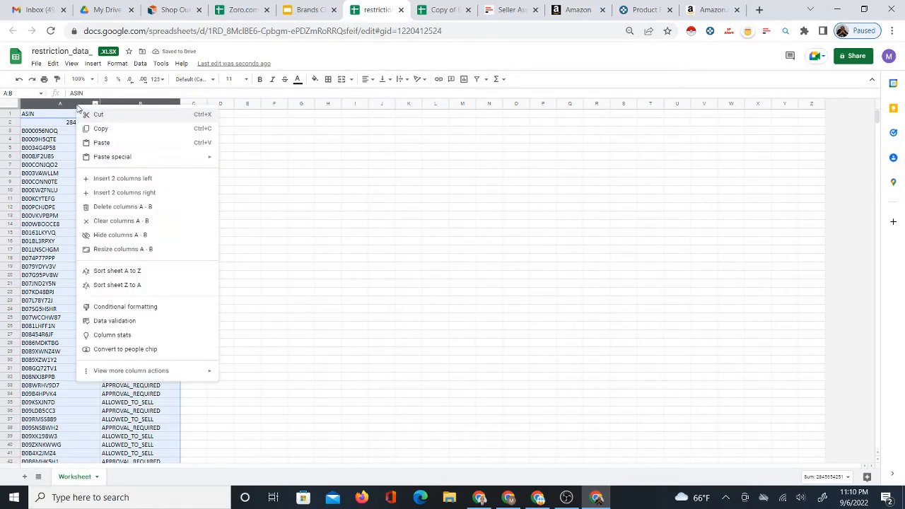
pyautogui.click(103, 129)
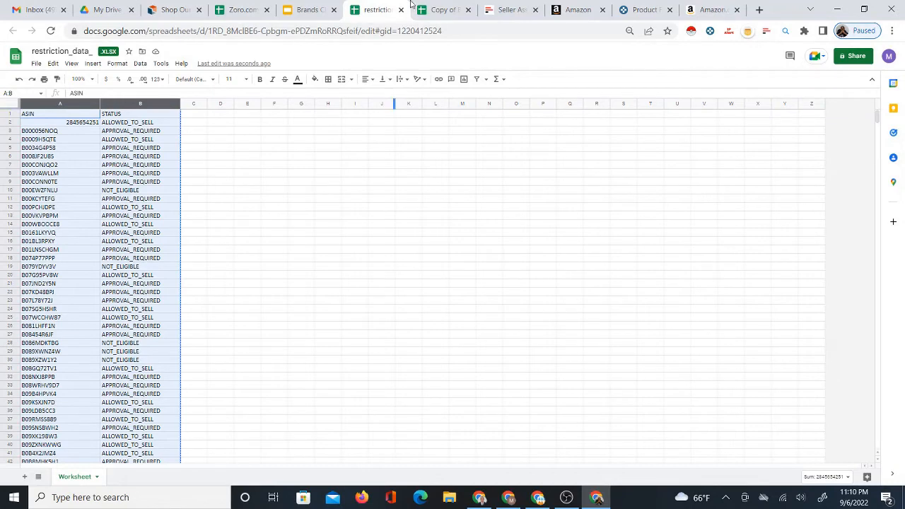
# Paste the copied ASIN and STATUS columns into the copied finder spreadsheet's Restrictions sheet, starting at cell A1
pyautogui.click(442, 7)
pyautogui.click(42, 118)
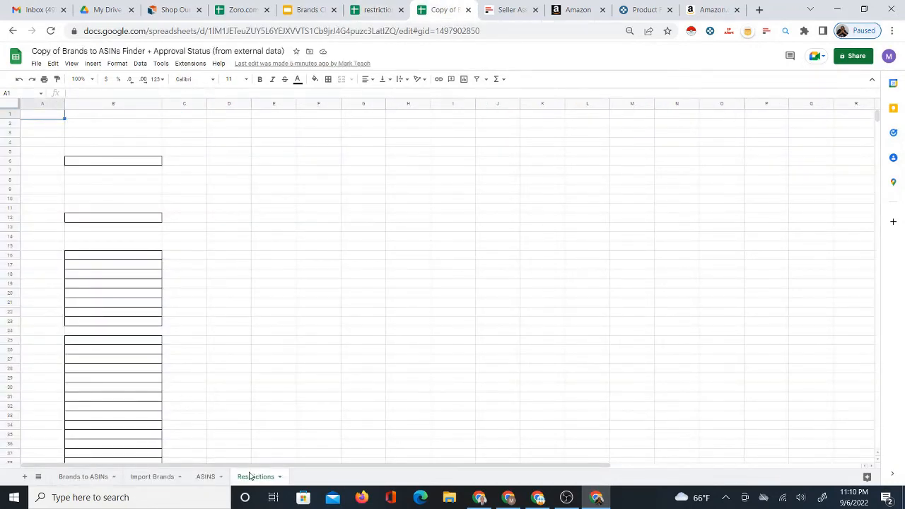
pyautogui.rightClick(50, 117)
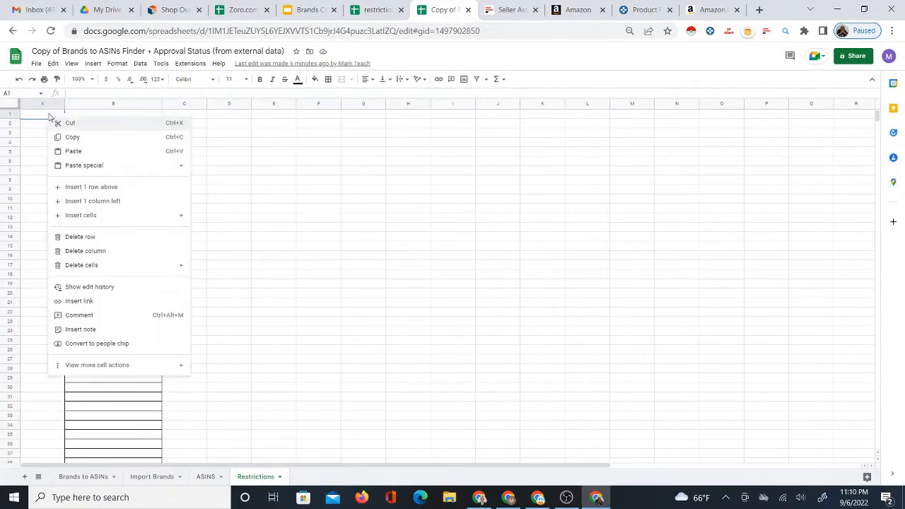
pyautogui.click(73, 151)
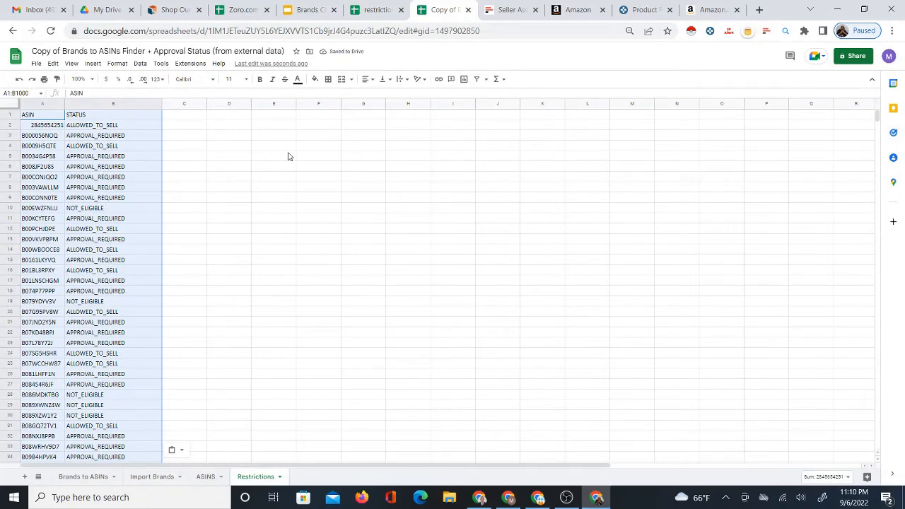
# Examine the ASINs and statuses in the Restrictions sheet and the APPROVAL_REQUIRED and ALLOWED_TO_SELL counts per brand in the Brands to ASINs sheet
pyautogui.click(85, 476)
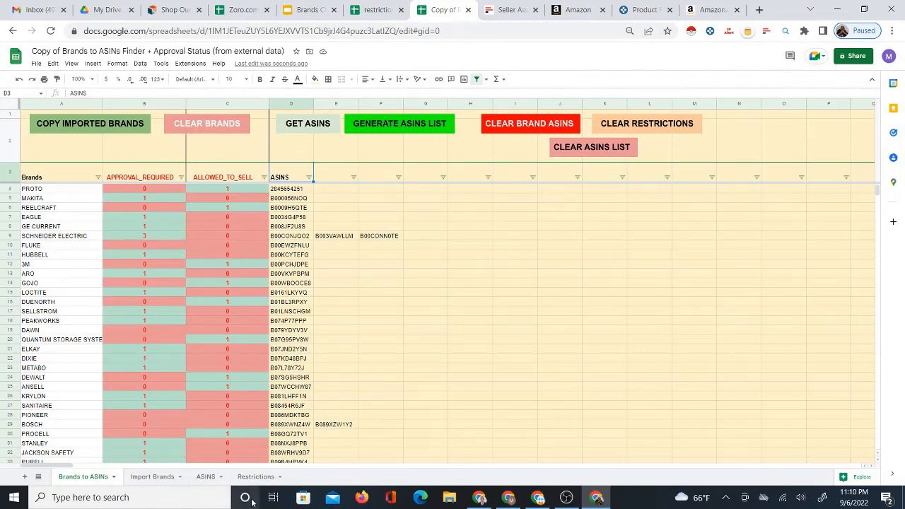
pyautogui.click(244, 478)
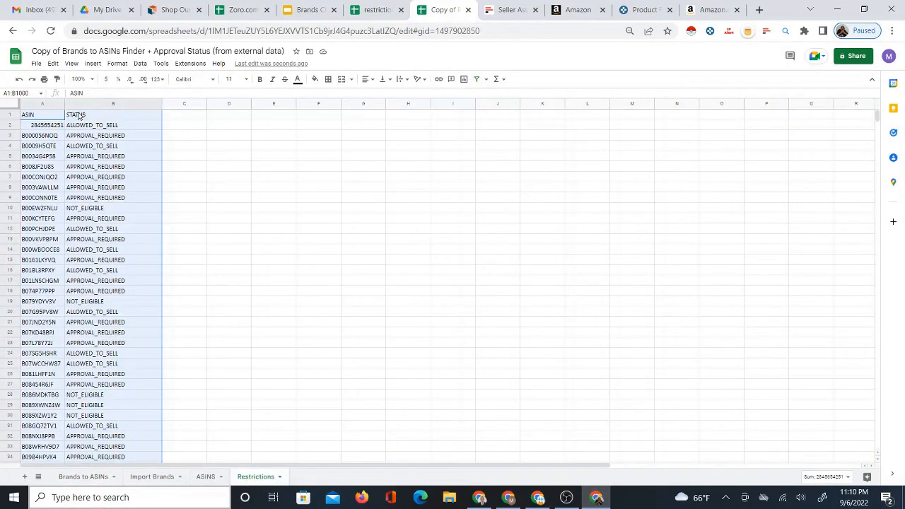
pyautogui.moveTo(48, 129); pyautogui.dragTo(77, 309)
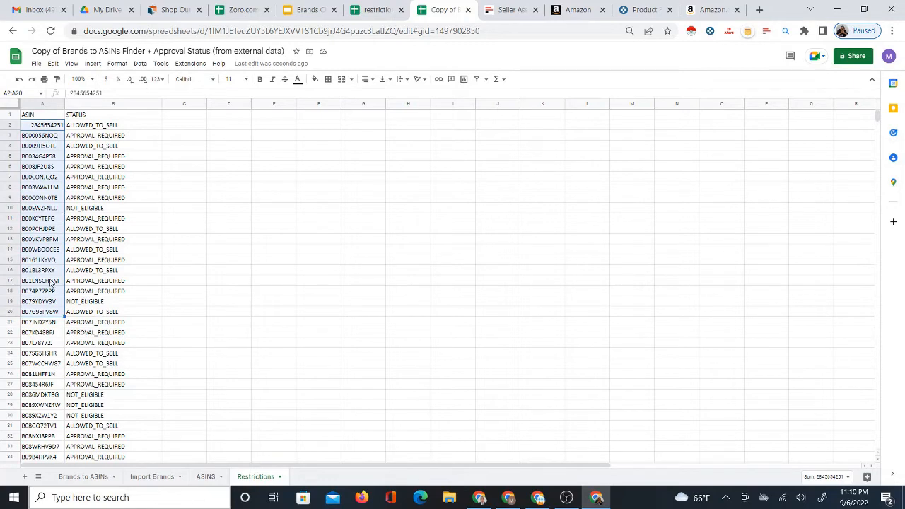
pyautogui.click(101, 128)
pyautogui.click(118, 135)
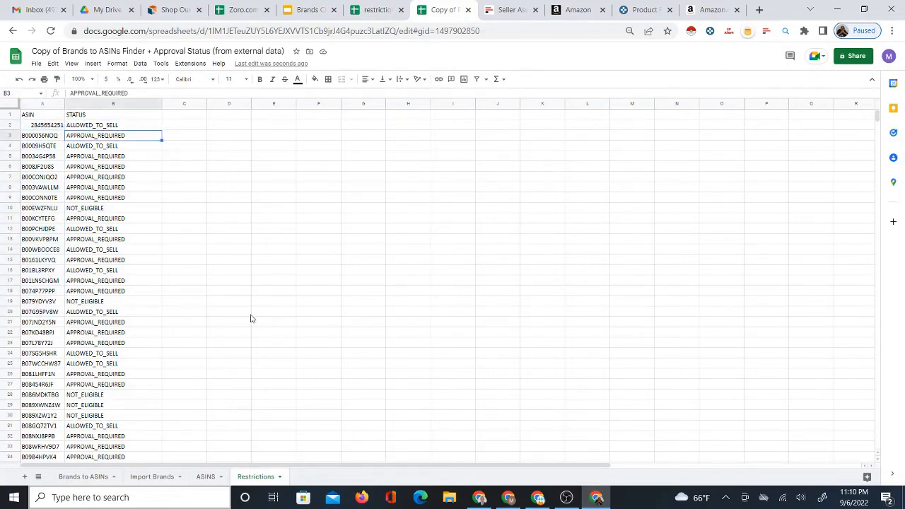
pyautogui.click(93, 478)
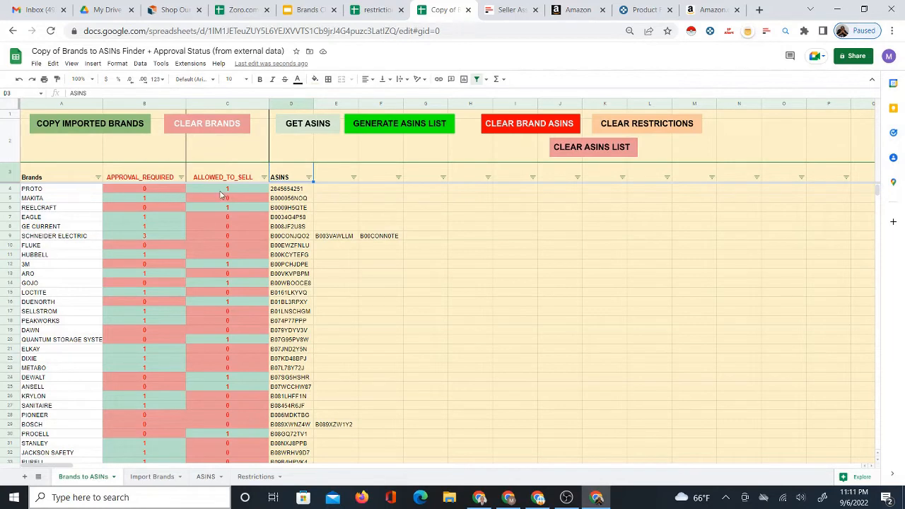
pyautogui.click(58, 191)
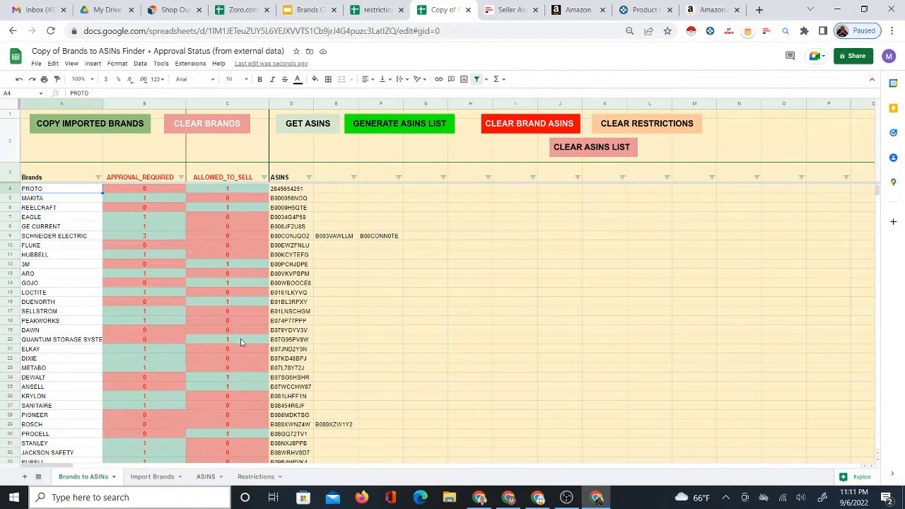
pyautogui.scroll(-3, 240, 342)
pyautogui.scroll(-2, 240, 342)
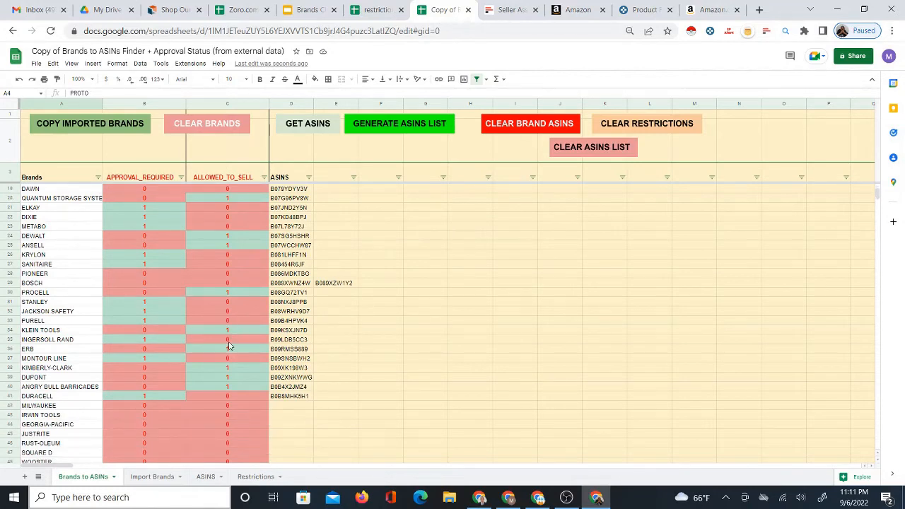
pyautogui.scroll(4, 229, 349)
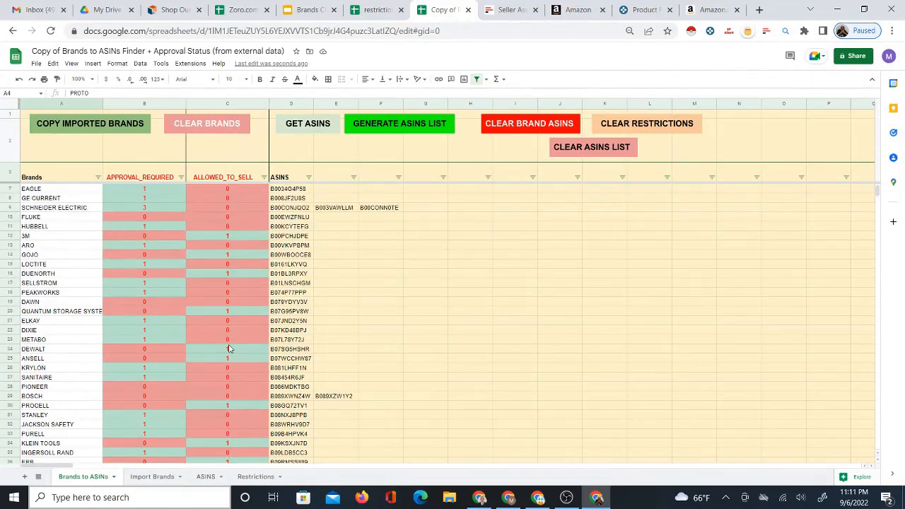
pyautogui.scroll(1, 214, 303)
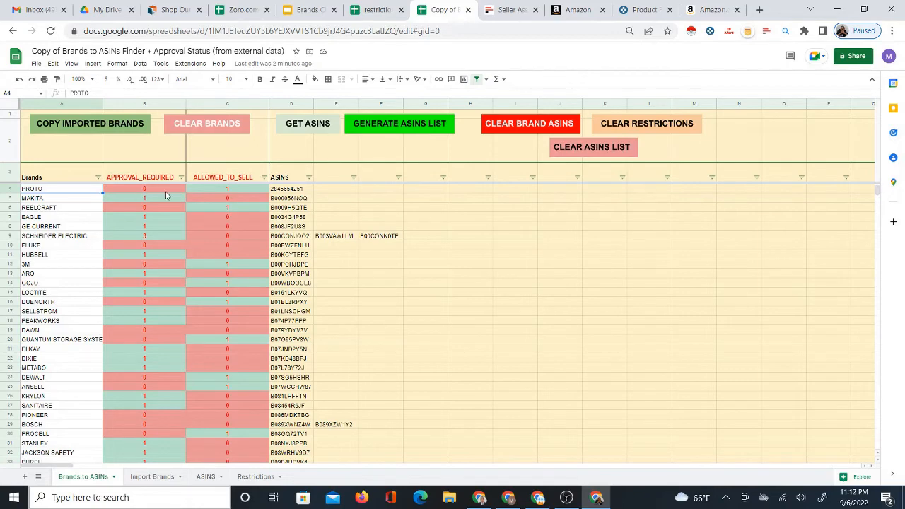
# Switch to Amazon Seller Central and search its product catalog for the brand "proto"
pyautogui.click(568, 12)
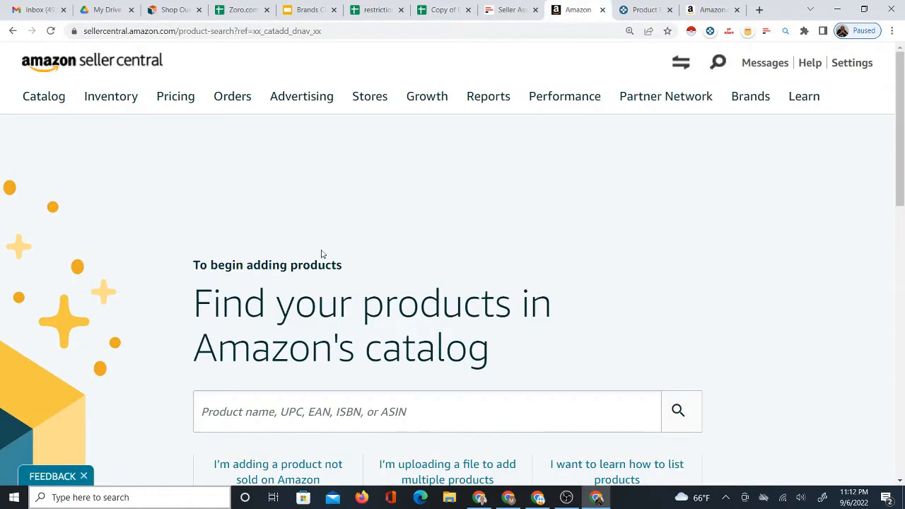
pyautogui.click(288, 418)
pyautogui.write('p')
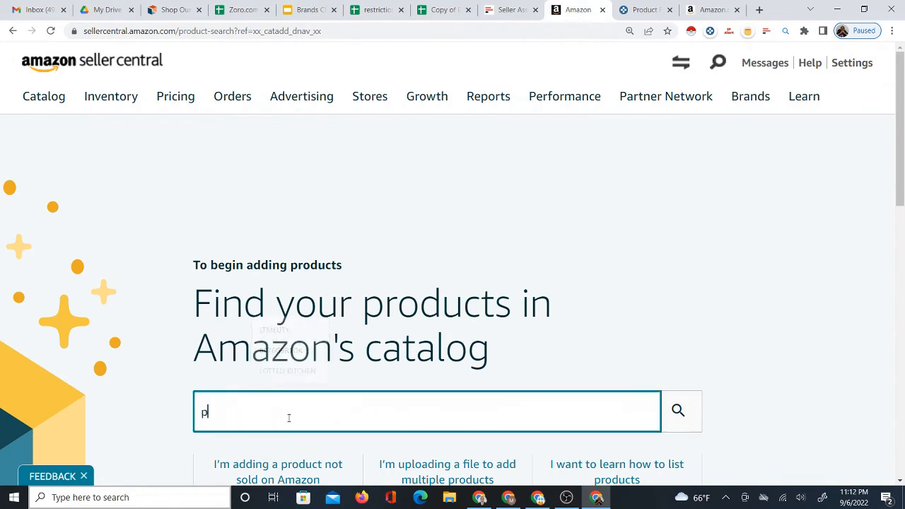
pyautogui.write('roto')
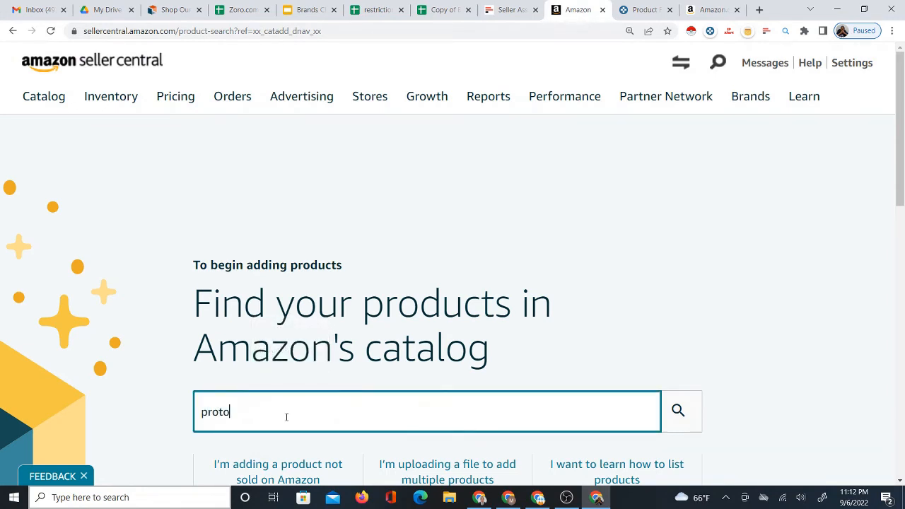
pyautogui.press('Return')
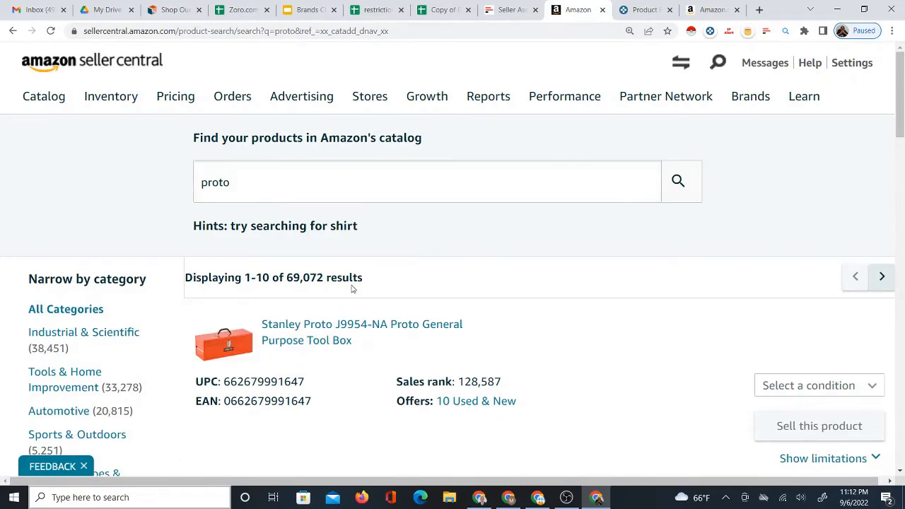
# Check selling approval by choosing the New condition for the Proto 577-5299 Boxes Tool Set and the Proto J5450BL ratchet
pyautogui.scroll(-7, 351, 288)
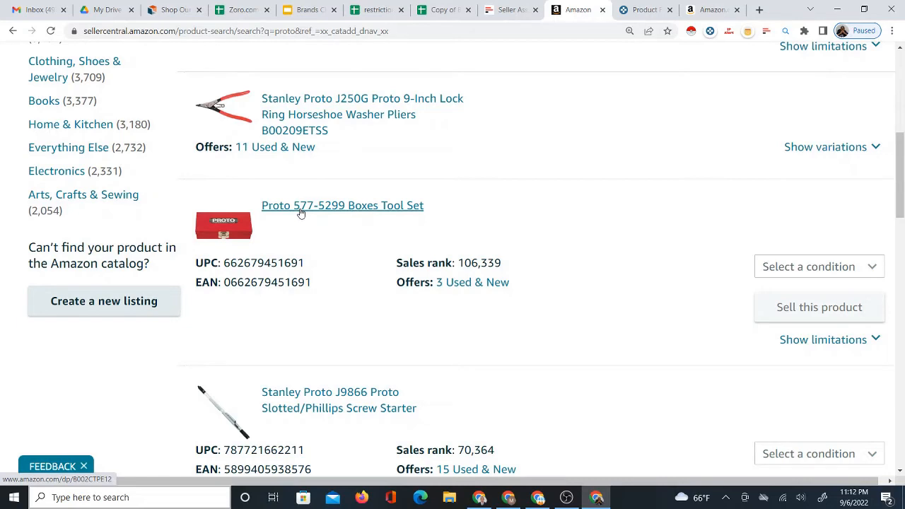
pyautogui.click(778, 268)
pyautogui.click(787, 288)
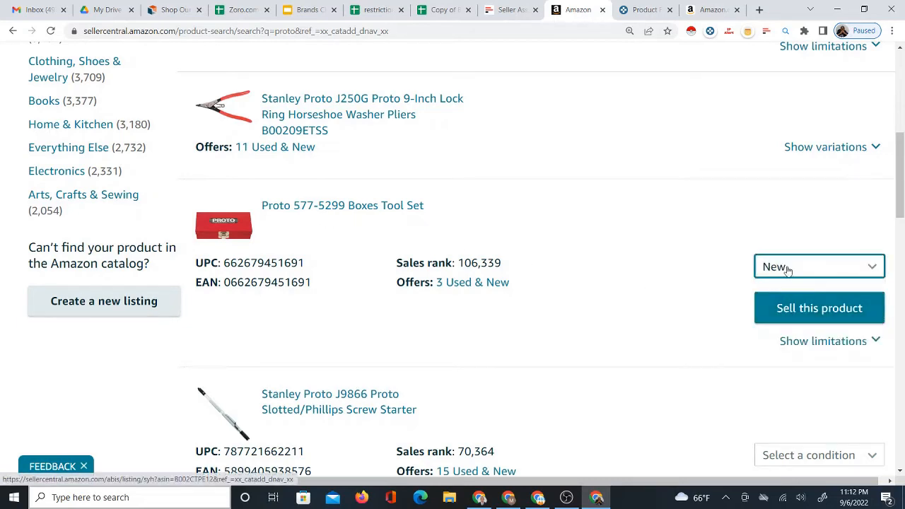
pyautogui.scroll(-6, 714, 325)
pyautogui.scroll(-7, 707, 324)
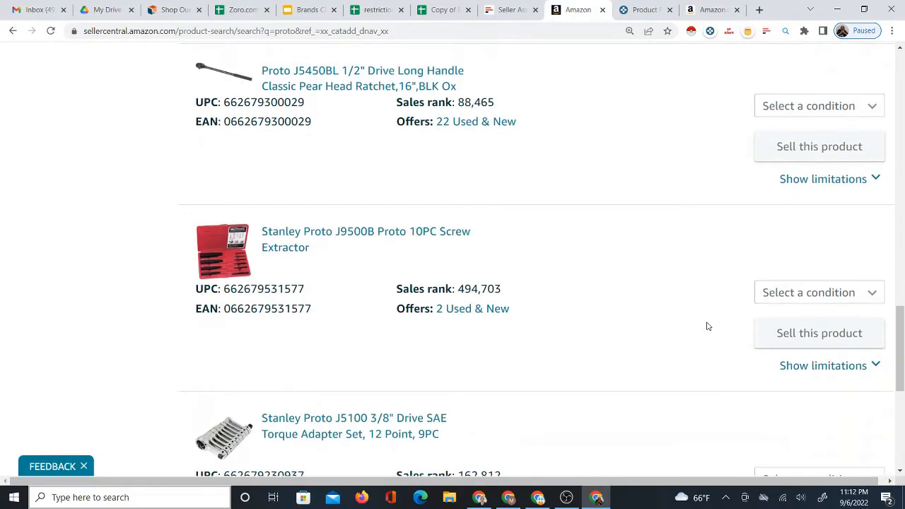
pyautogui.scroll(2, 700, 311)
pyautogui.click(774, 224)
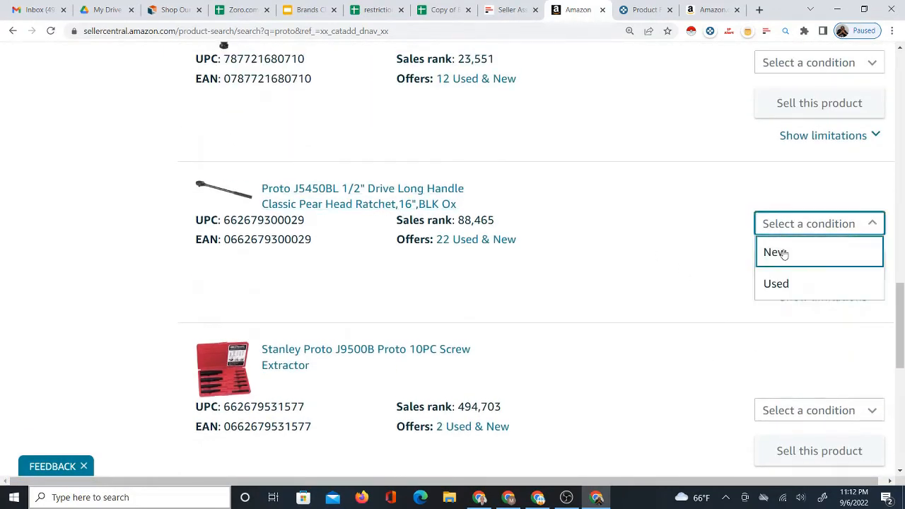
pyautogui.click(778, 252)
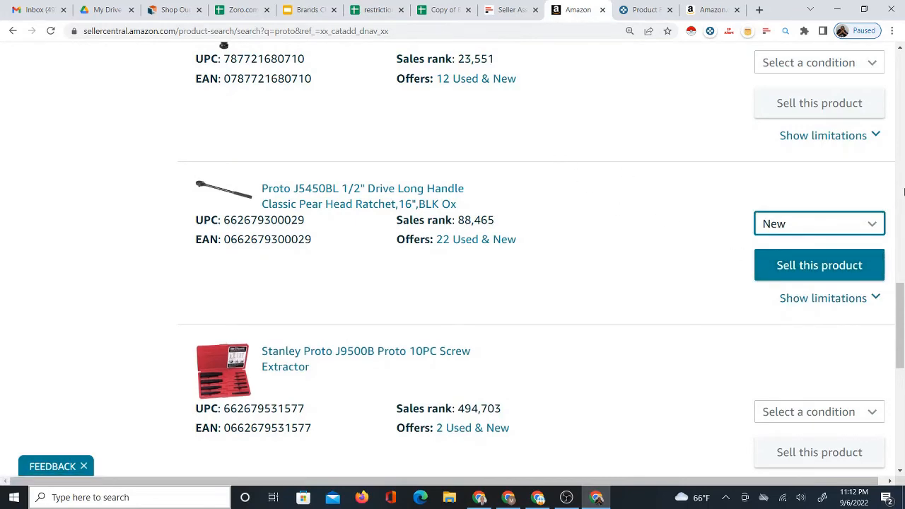
pyautogui.click(442, 10)
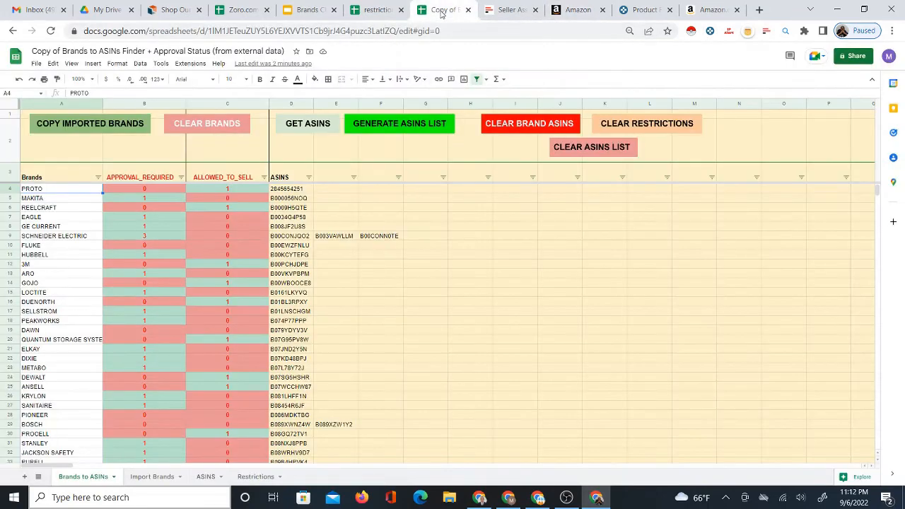
pyautogui.click(289, 191)
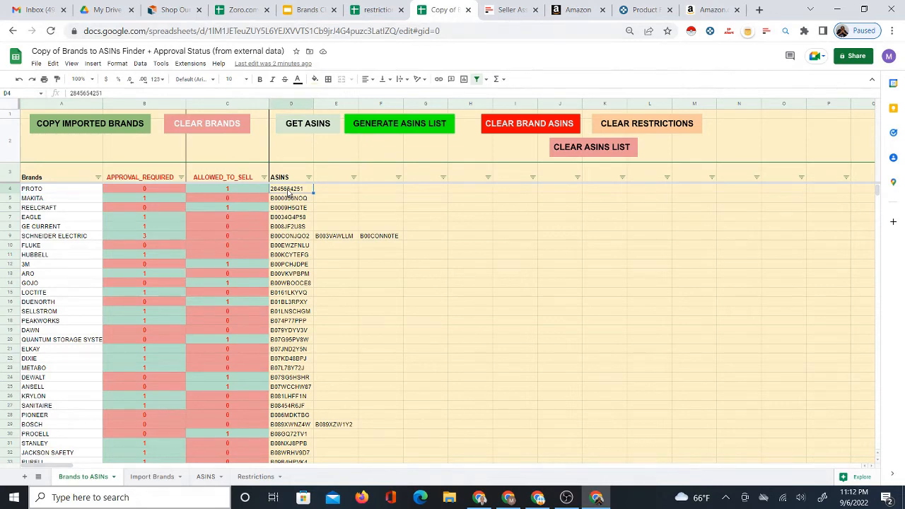
pyautogui.rightClick(289, 193)
pyautogui.click(315, 209)
pyautogui.click(574, 10)
pyautogui.scroll(7, 903, 254)
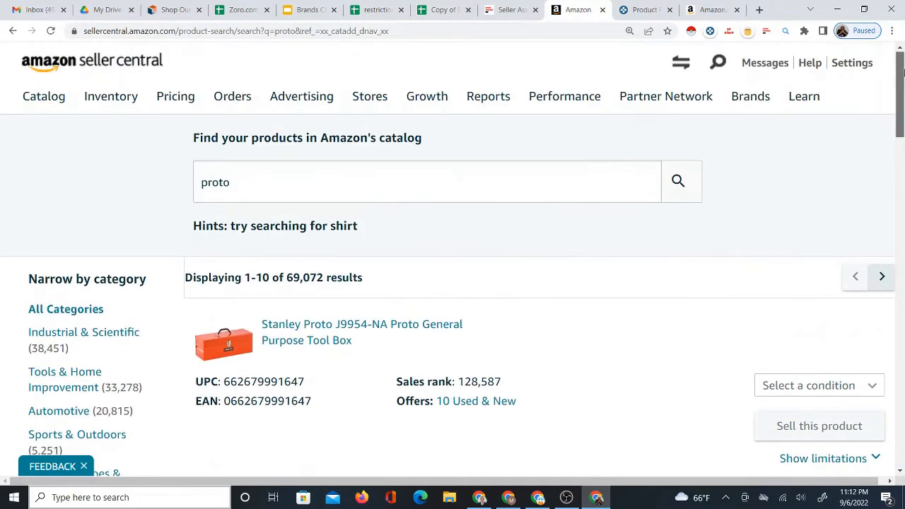
pyautogui.doubleClick(205, 182)
pyautogui.rightClick(208, 181)
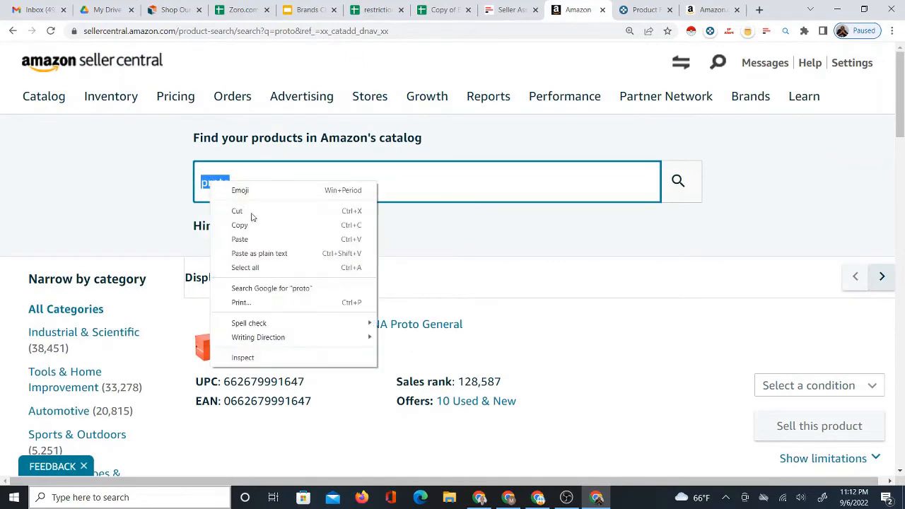
pyautogui.click(261, 239)
pyautogui.click(678, 182)
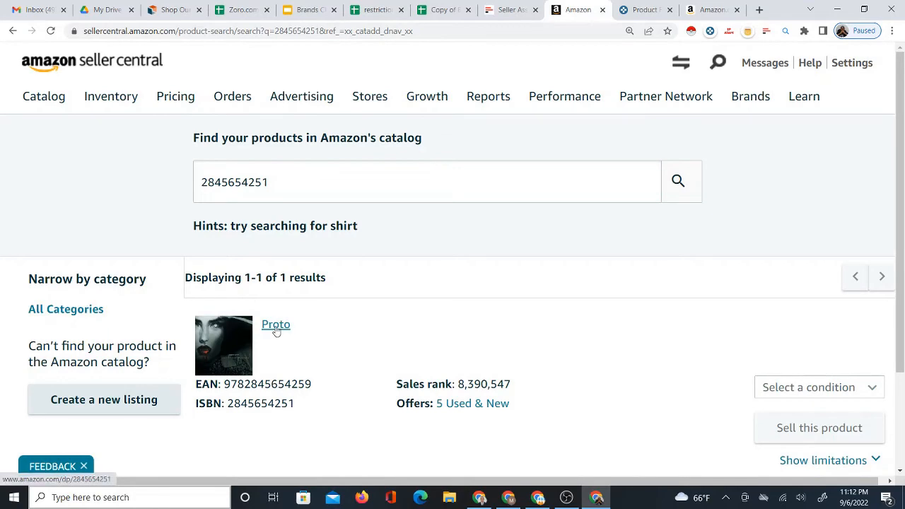
pyautogui.scroll(-3, 358, 354)
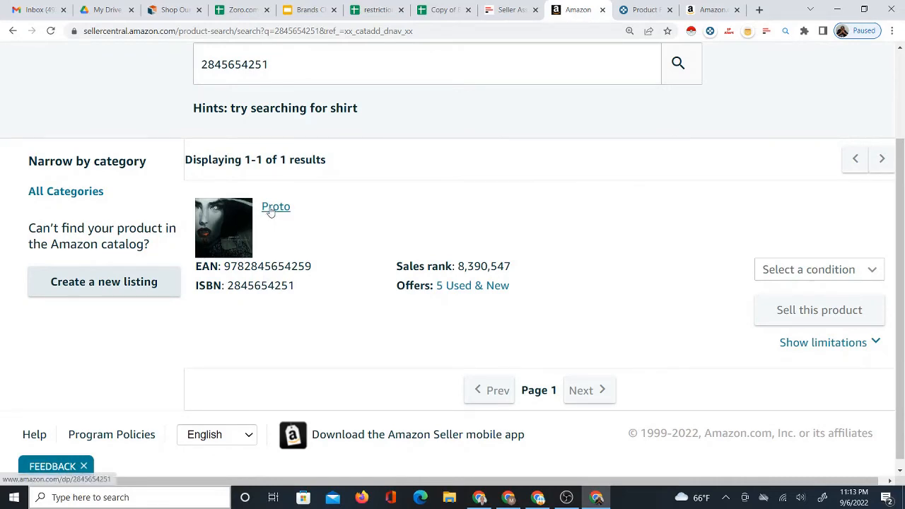
# Copy MAKITA's ASIN B000056NOQ from the Brands to ASINs sheet and search Seller Central's product catalog for it
pyautogui.click(435, 13)
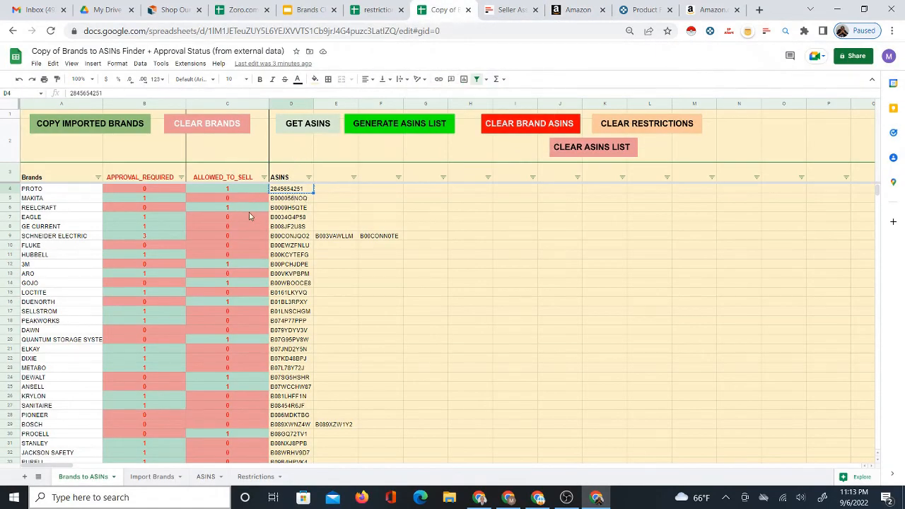
pyautogui.click(285, 198)
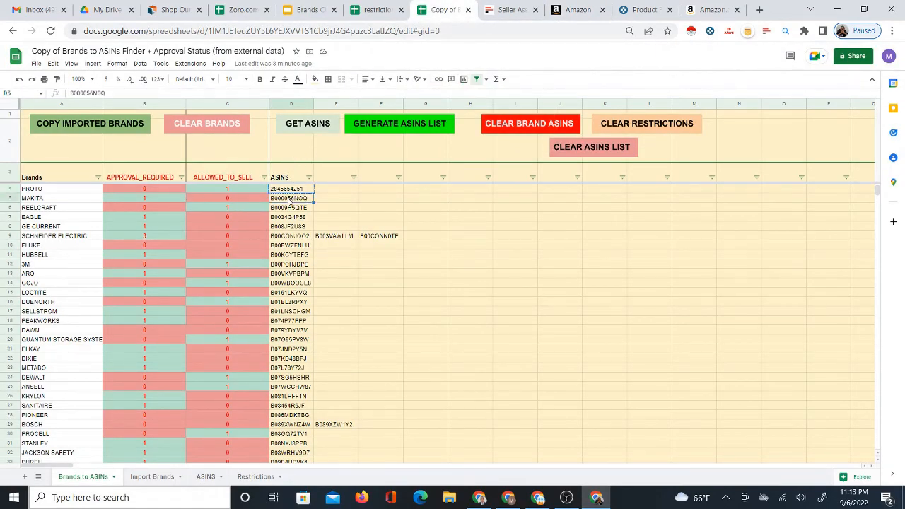
pyautogui.rightClick(289, 203)
pyautogui.click(314, 220)
pyautogui.click(576, 10)
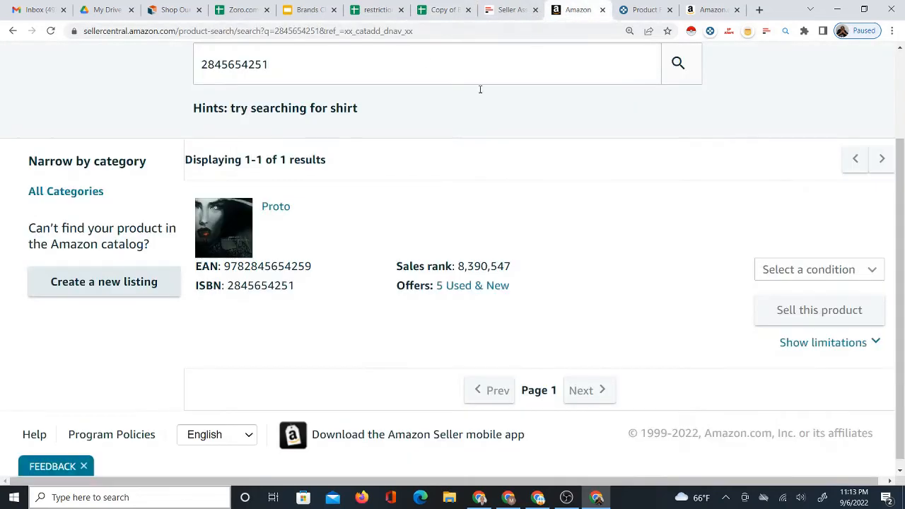
pyautogui.doubleClick(257, 65)
pyautogui.rightClick(256, 67)
pyautogui.click(296, 127)
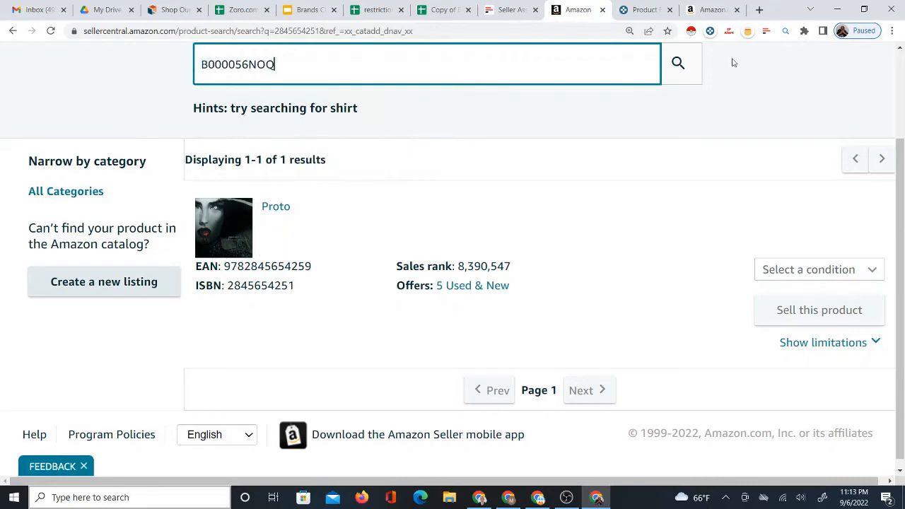
pyautogui.click(690, 67)
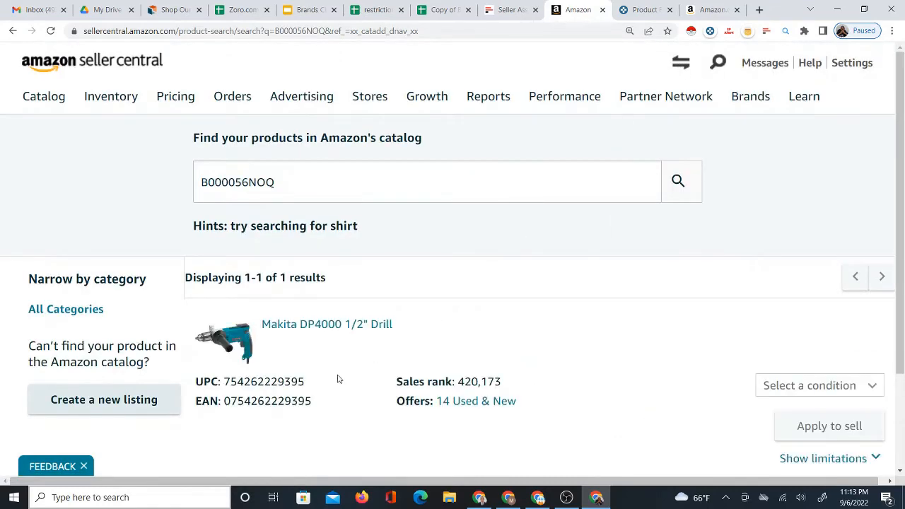
# Compare MAKITA's row in the Brands to ASINs sheet with the product found in Seller Central
pyautogui.click(445, 9)
pyautogui.click(56, 200)
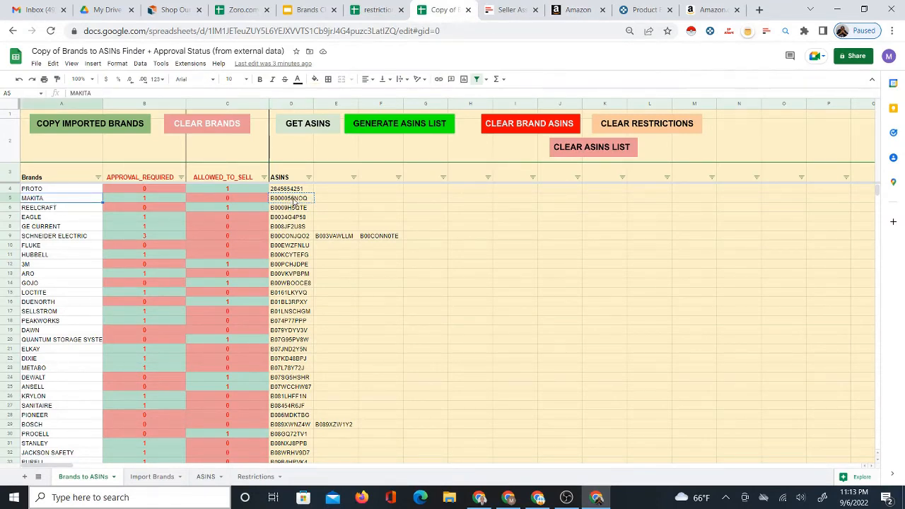
pyautogui.click(576, 9)
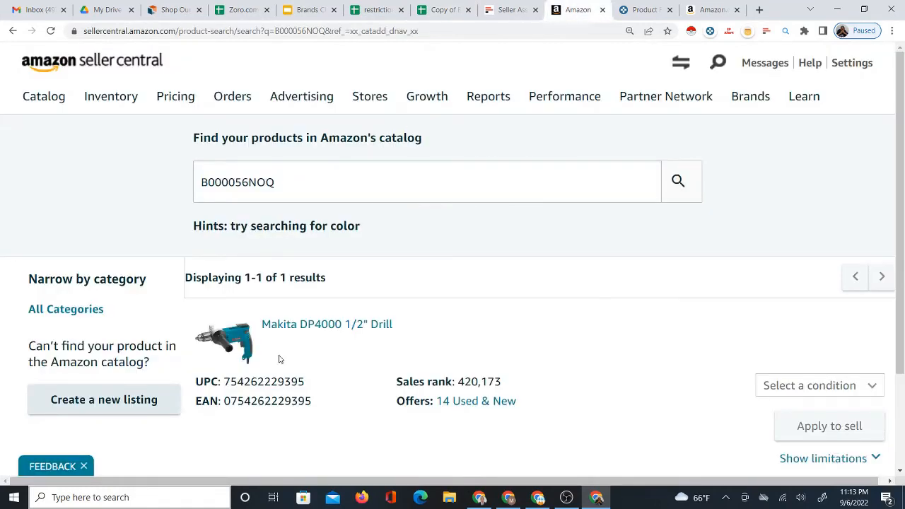
pyautogui.click(509, 10)
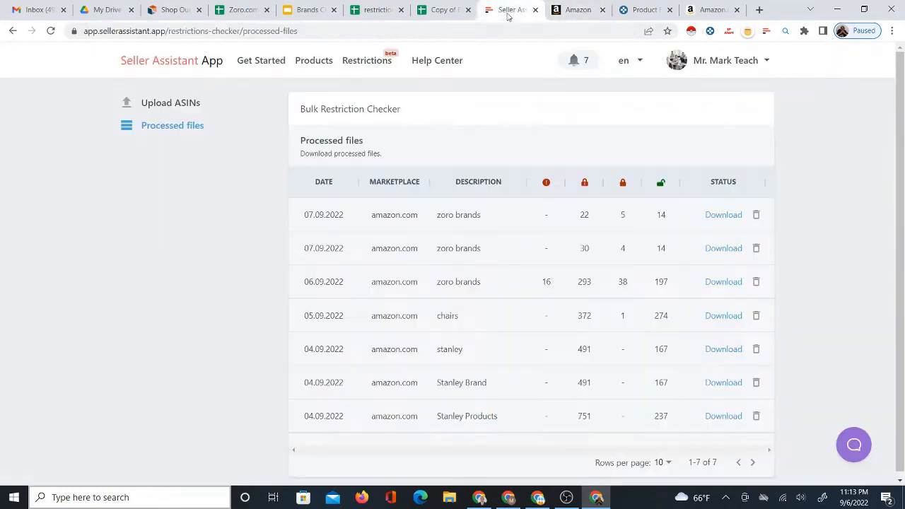
pyautogui.click(569, 5)
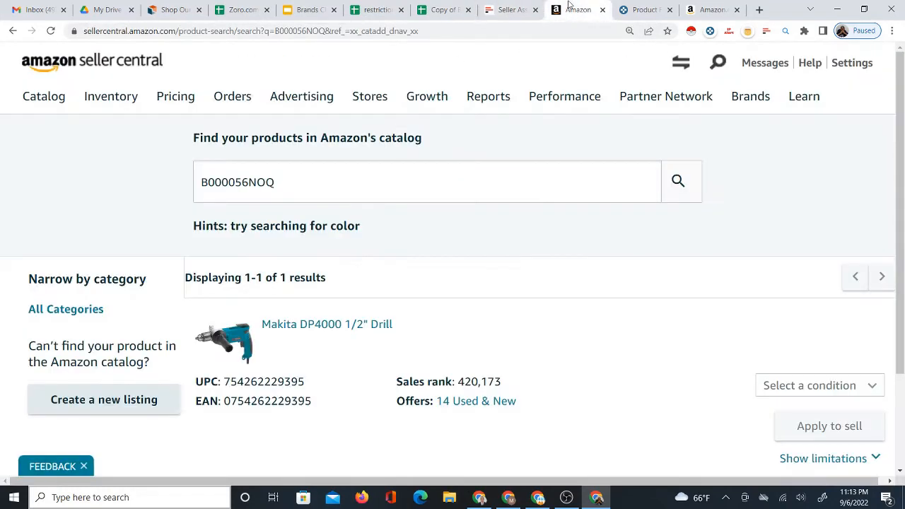
# Check selling approval for the Makita DP4000 1/2" Drill by choosing the New condition
pyautogui.click(821, 389)
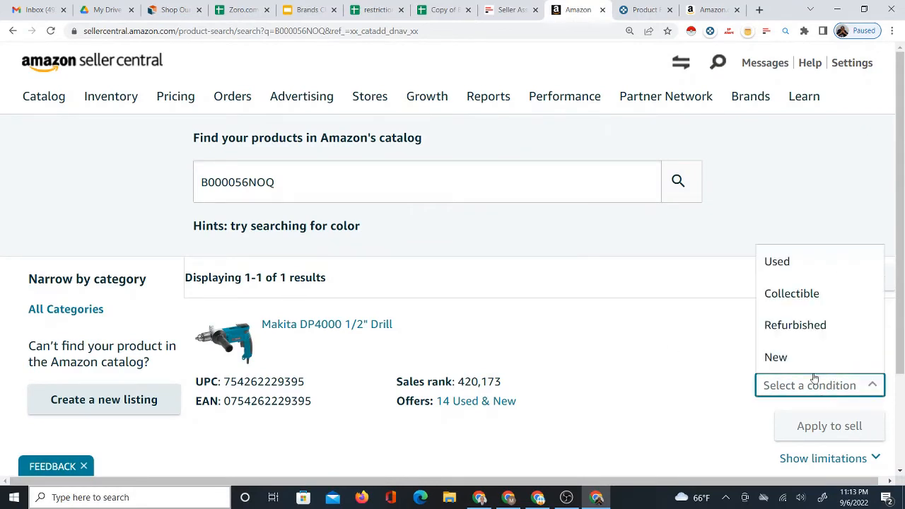
pyautogui.click(797, 356)
pyautogui.scroll(-2, 822, 423)
pyautogui.click(814, 311)
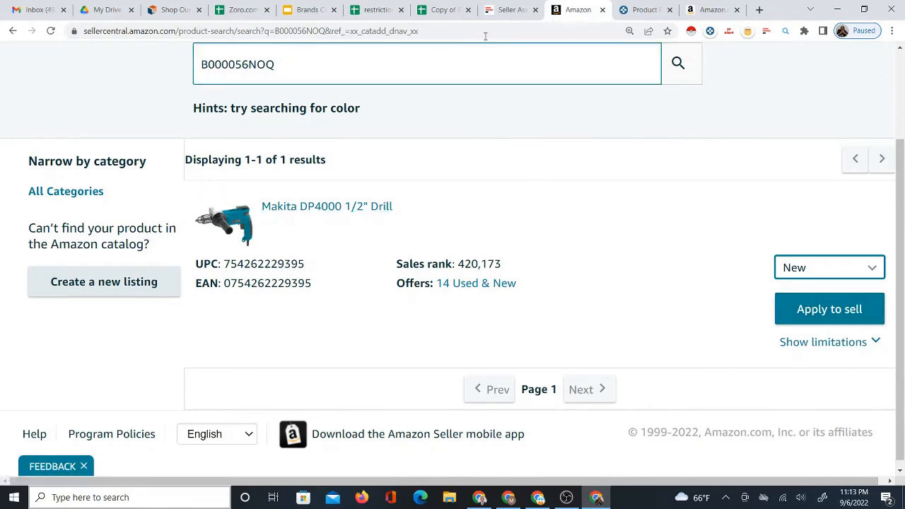
# Return from the Brands to ASINs sheet to Seller Central and search its catalog for the brand "makita"
pyautogui.click(444, 10)
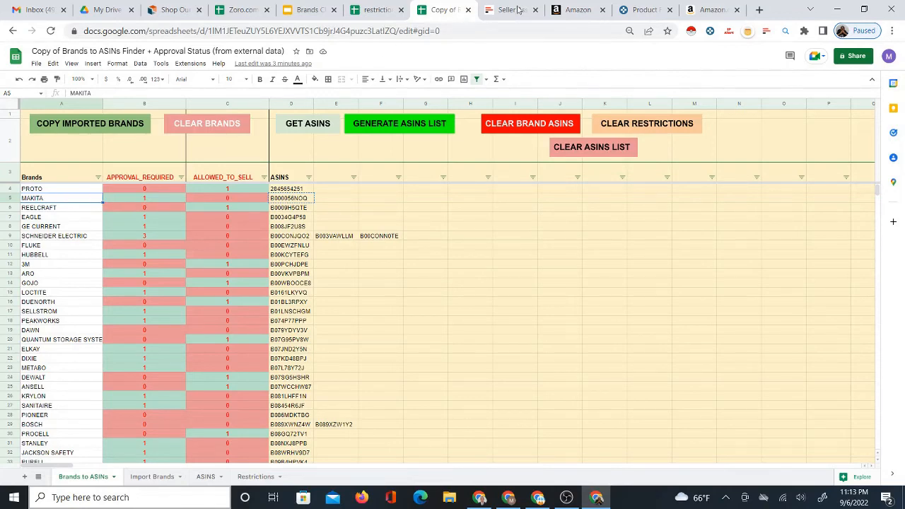
pyautogui.click(577, 10)
pyautogui.moveTo(280, 66); pyautogui.dragTo(174, 108)
pyautogui.write('m')
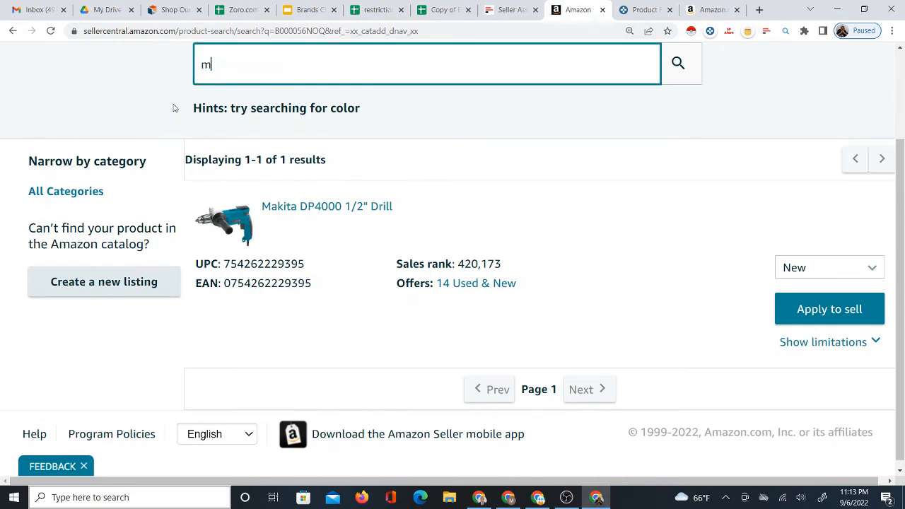
pyautogui.write('ak')
pyautogui.press('Return')
pyautogui.doubleClick(219, 182)
pyautogui.write('makita')
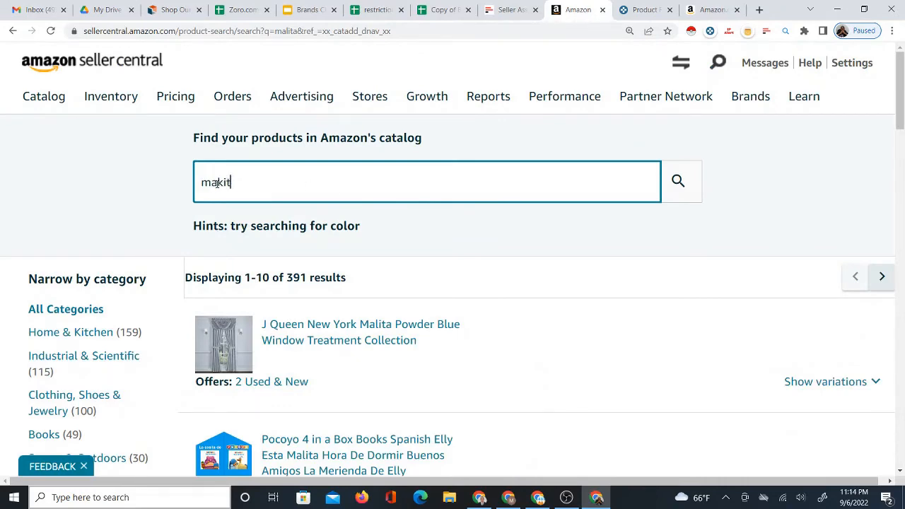
pyautogui.press('Return')
# Expand the variations of the Makita HR2475 rotary hammer and choose the New condition for the first one to check approval
pyautogui.scroll(-2, 491, 293)
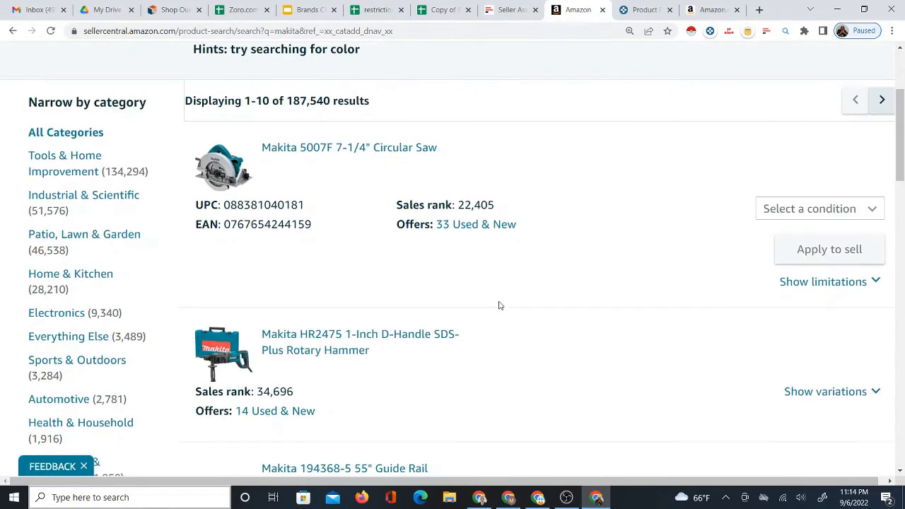
pyautogui.scroll(-2, 785, 230)
pyautogui.click(807, 220)
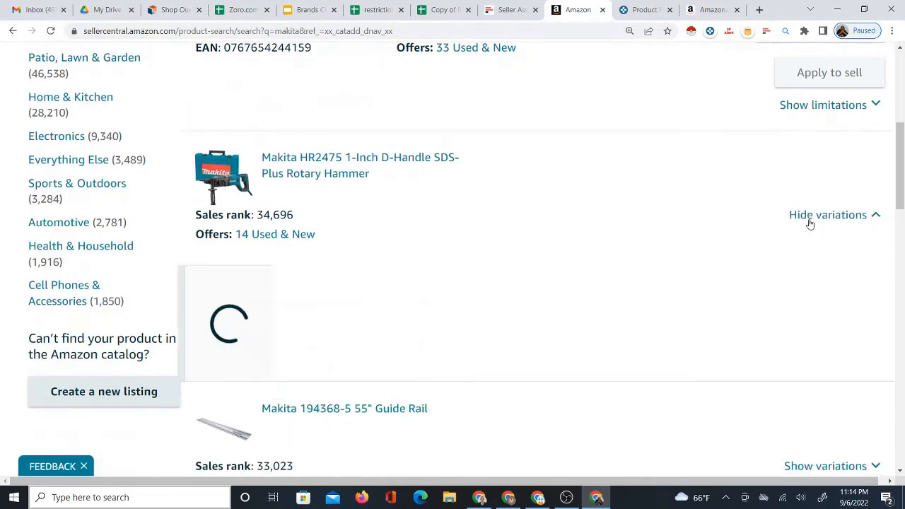
pyautogui.click(807, 382)
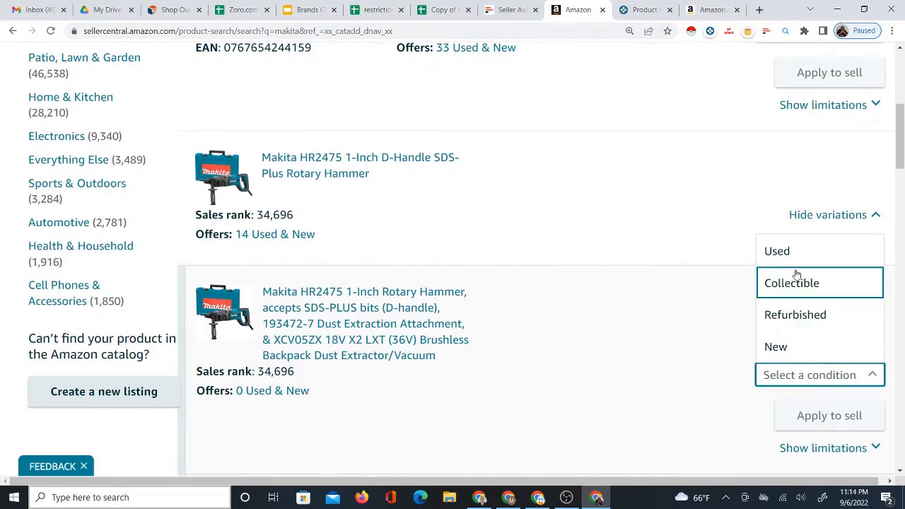
pyautogui.click(793, 347)
pyautogui.scroll(-4, 808, 390)
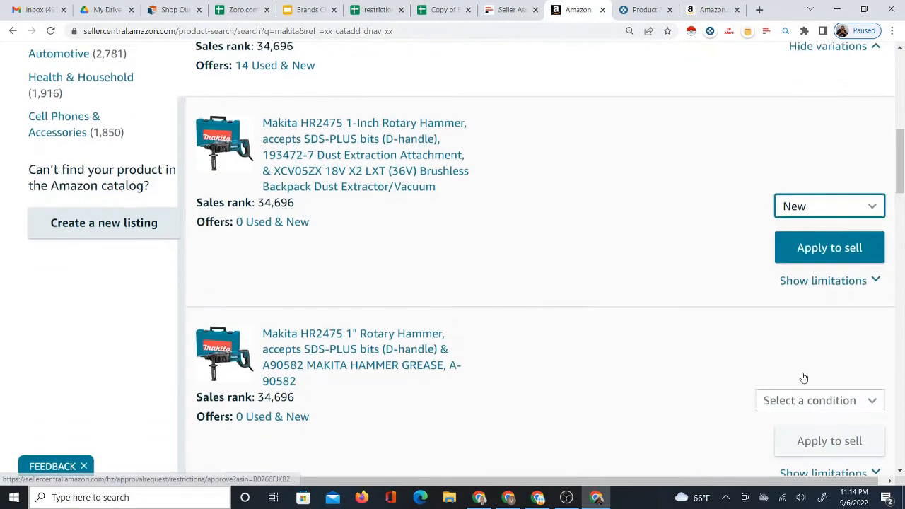
# Expand the Makita 194368-5 55" Guide Rail variations and choose the New condition for the P-45777 connector kit variation
pyautogui.scroll(-9, 788, 353)
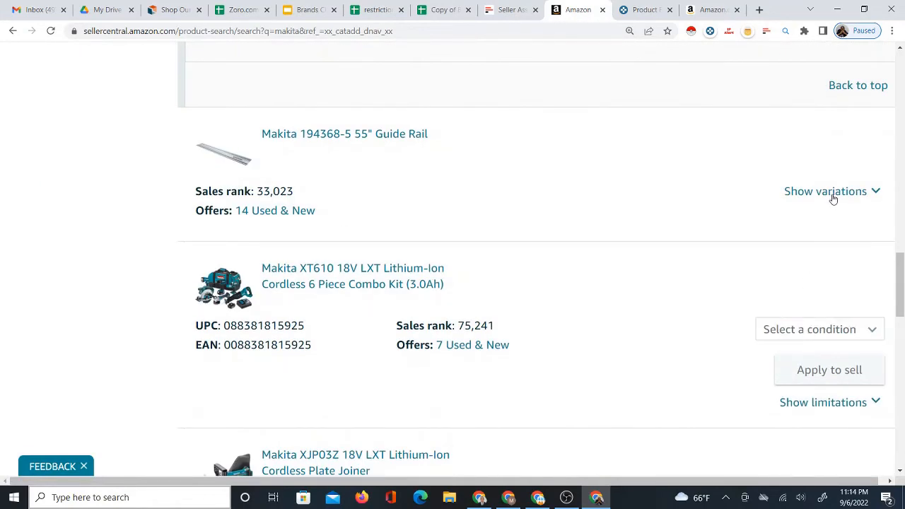
pyautogui.click(829, 194)
pyautogui.click(808, 332)
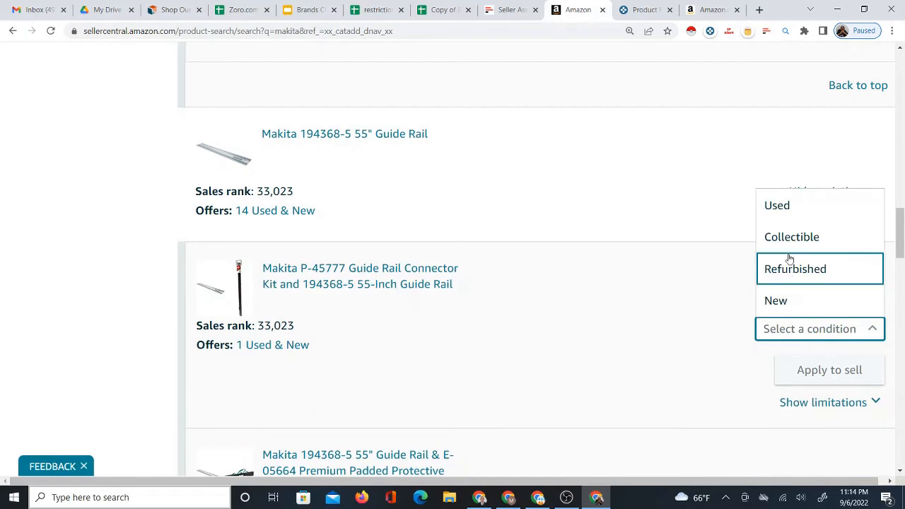
pyautogui.click(786, 299)
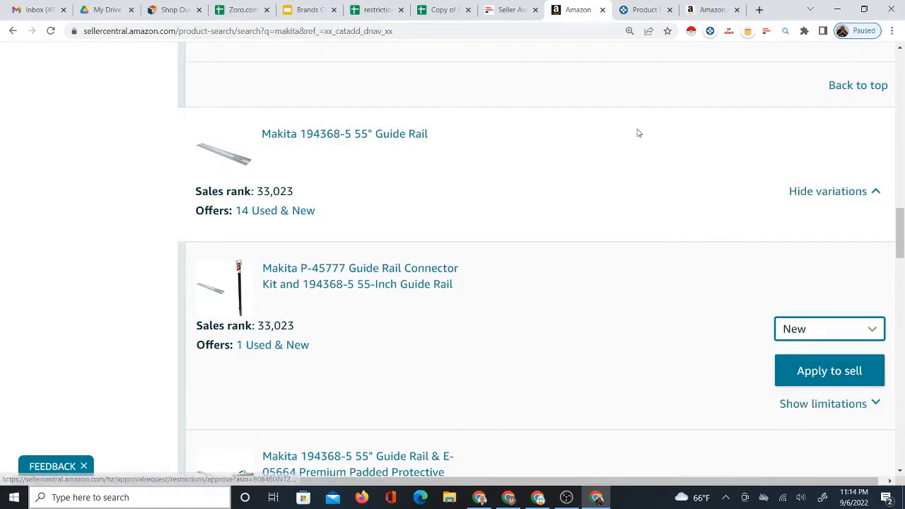
# Look at the statuses in the restriction_data sheet, and copy the brand name REELCRAFT from the Brands to ASINs sheet
pyautogui.click(386, 14)
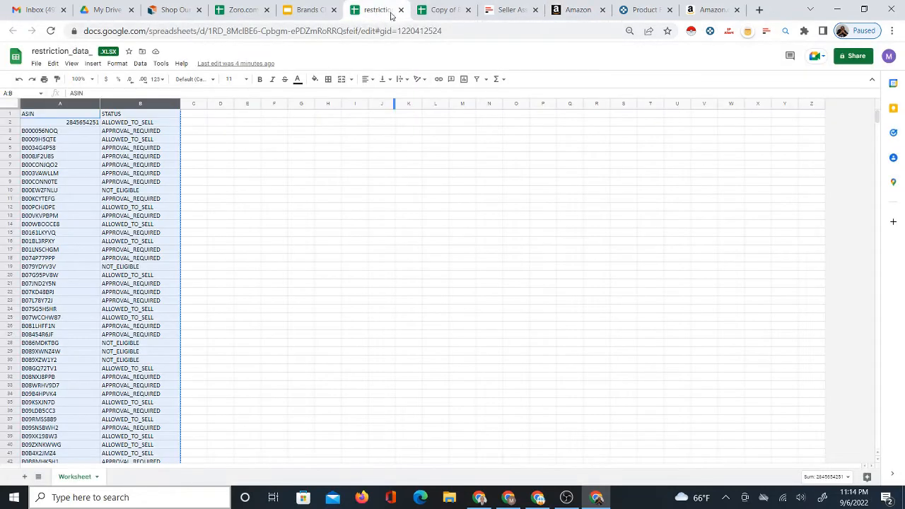
pyautogui.click(435, 11)
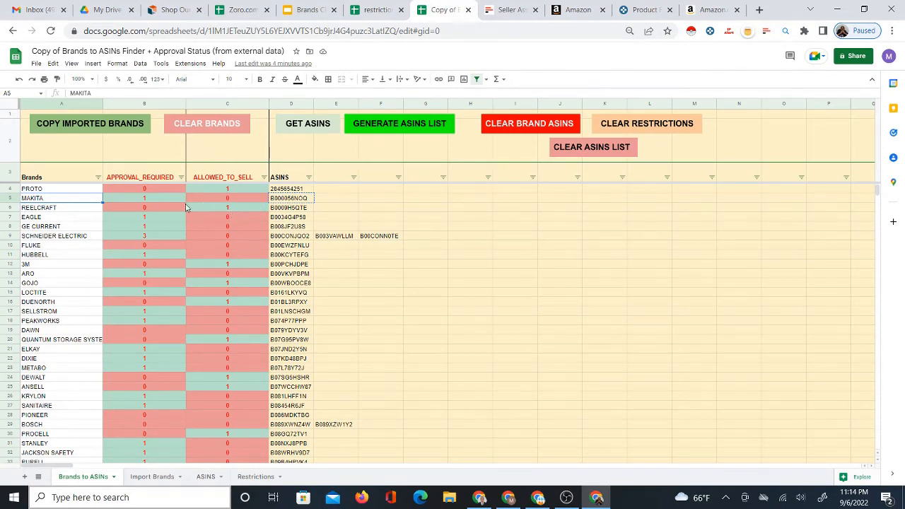
pyautogui.click(79, 210)
pyautogui.rightClick(79, 211)
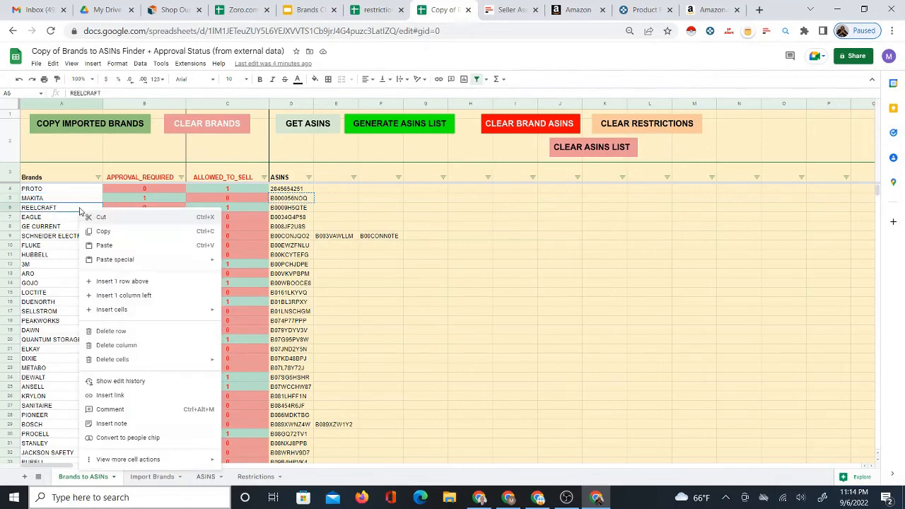
pyautogui.click(114, 232)
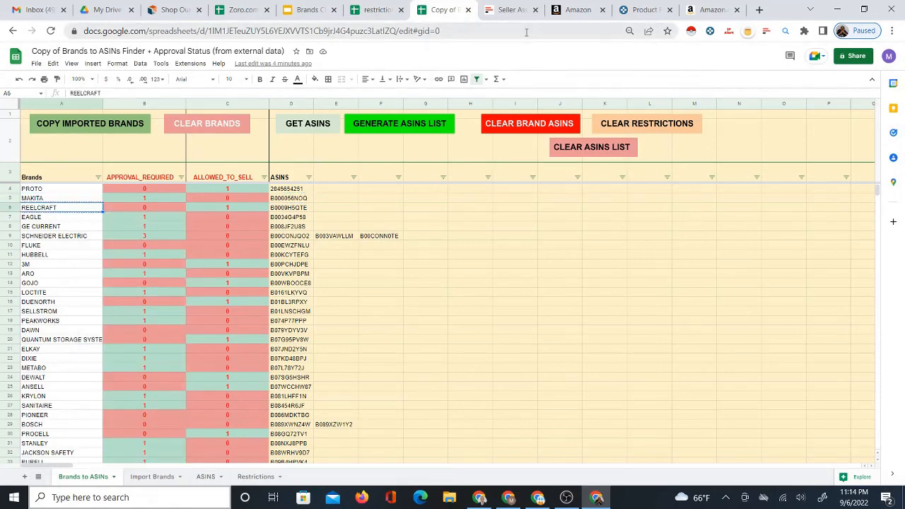
# Switch to Seller Central and search its catalog for the copied brand REELCRAFT in place of makita
pyautogui.click(576, 10)
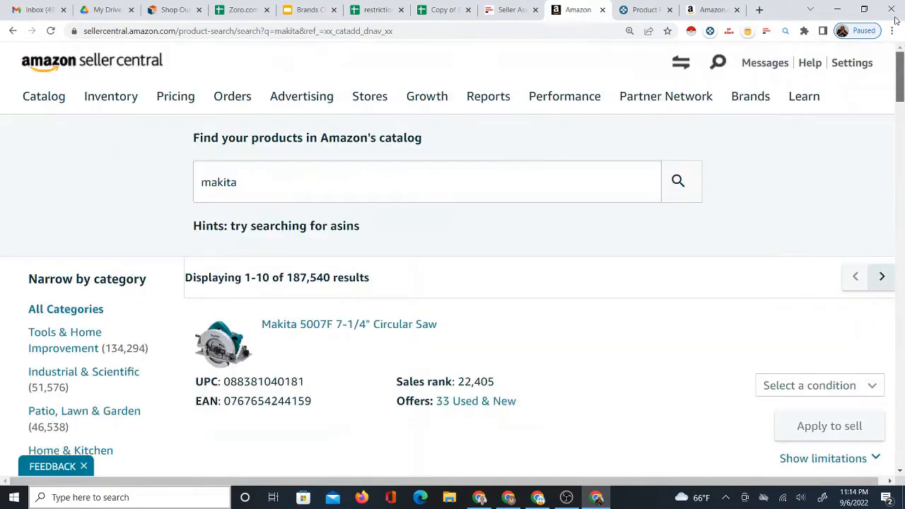
pyautogui.click(446, 16)
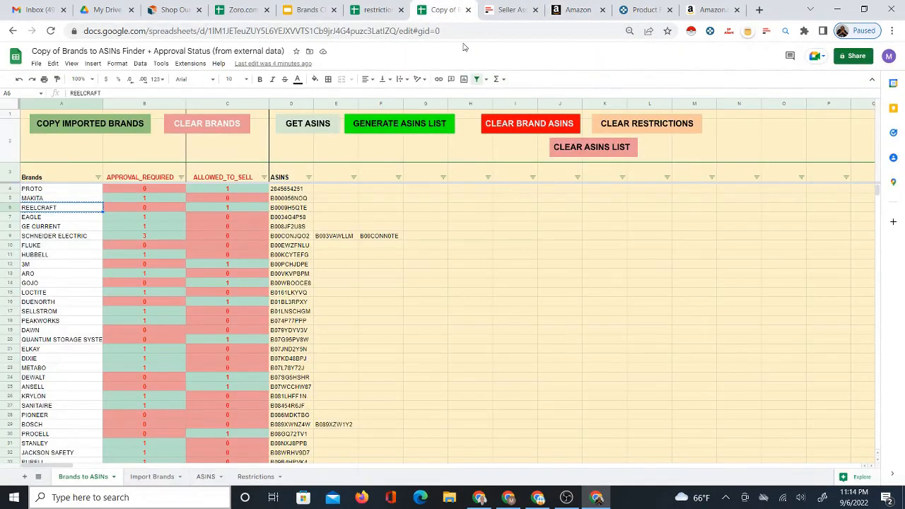
pyautogui.click(576, 10)
pyautogui.click(239, 177)
pyautogui.doubleClick(224, 184)
pyautogui.rightClick(225, 184)
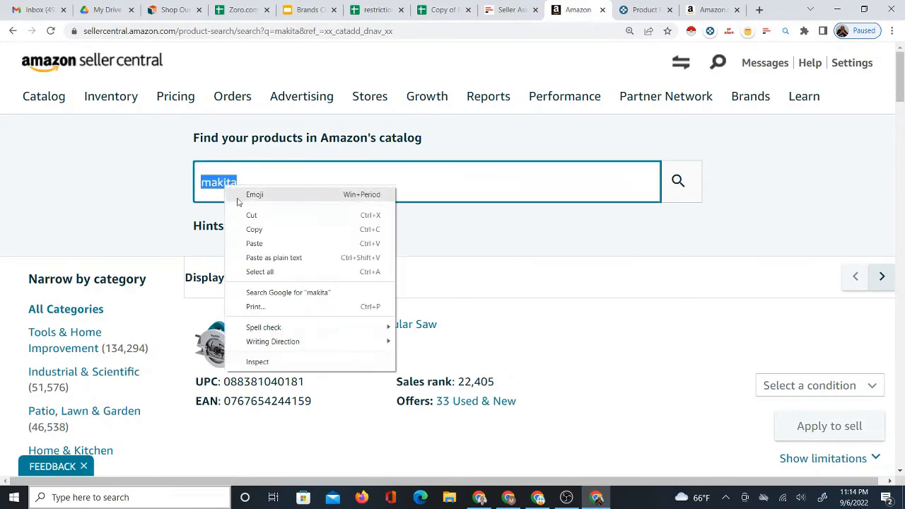
pyautogui.click(252, 243)
pyautogui.click(683, 183)
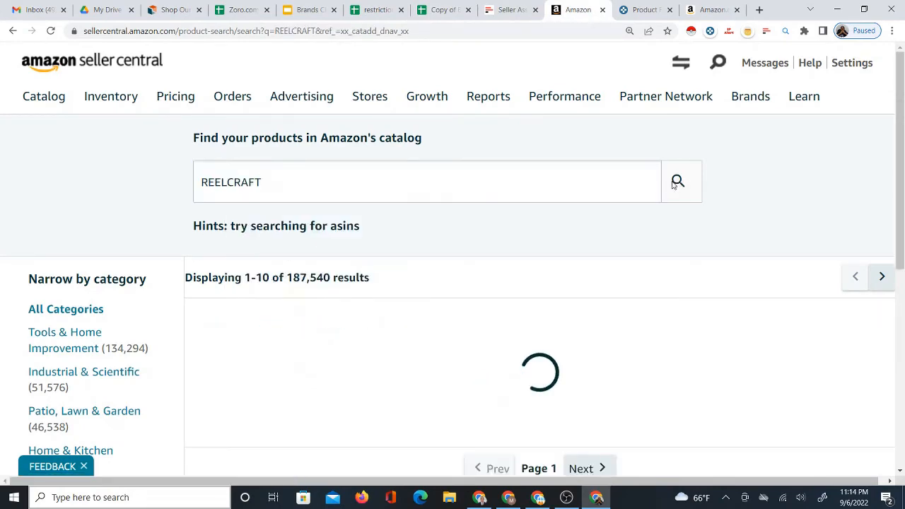
# Check selling approval for the Reelcraft G-3050 Static Discharge Reel by choosing the New condition
pyautogui.scroll(-1, 672, 312)
pyautogui.scroll(-1, 672, 312)
pyautogui.click(819, 276)
pyautogui.click(794, 297)
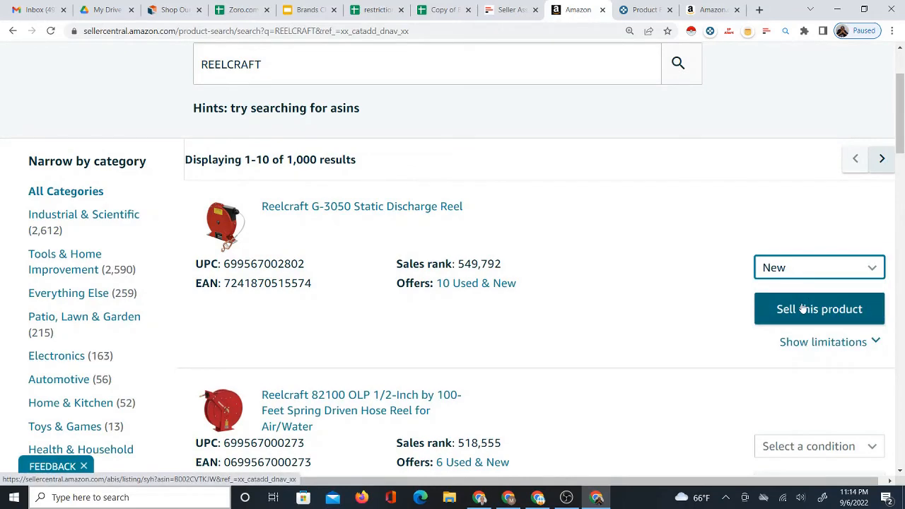
# Copy REELCRAFT's ASIN B0009H5QTE from the Brands to ASINs sheet, search Seller Central's catalog for it and inspect the matching product
pyautogui.click(443, 10)
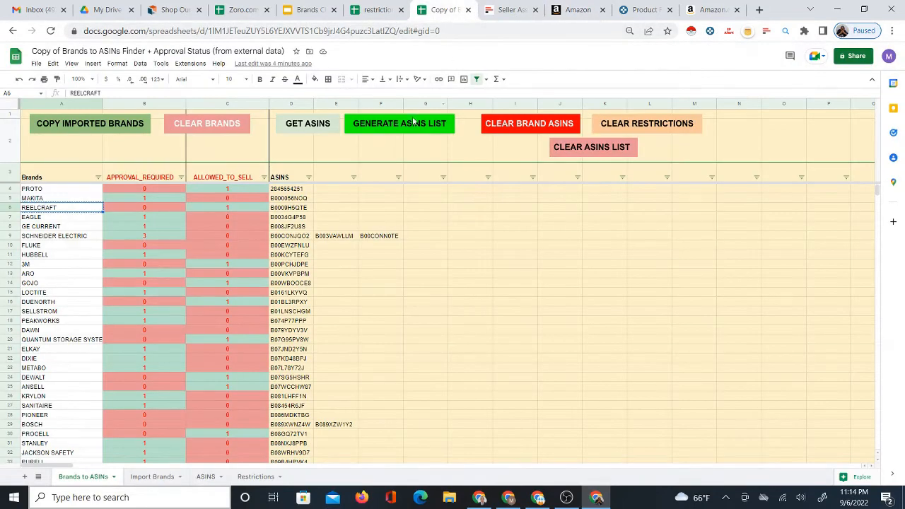
pyautogui.click(294, 208)
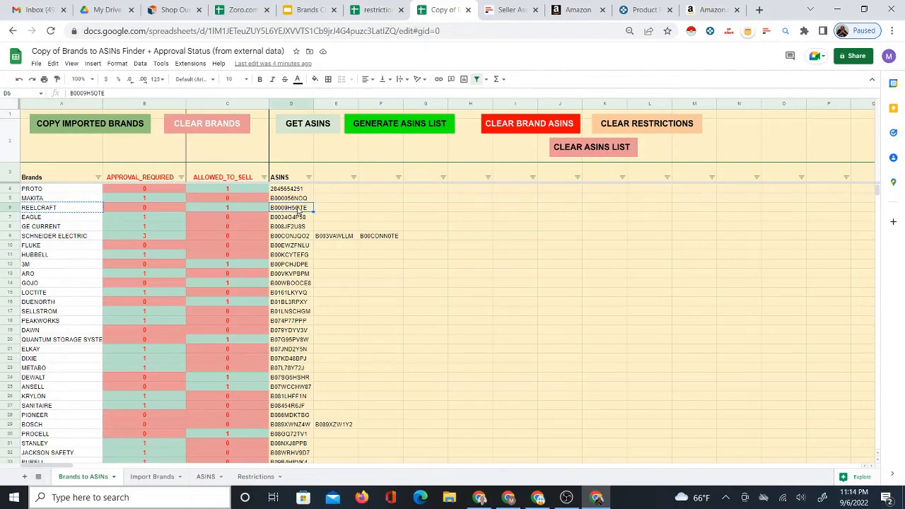
pyautogui.rightClick(297, 207)
pyautogui.click(337, 230)
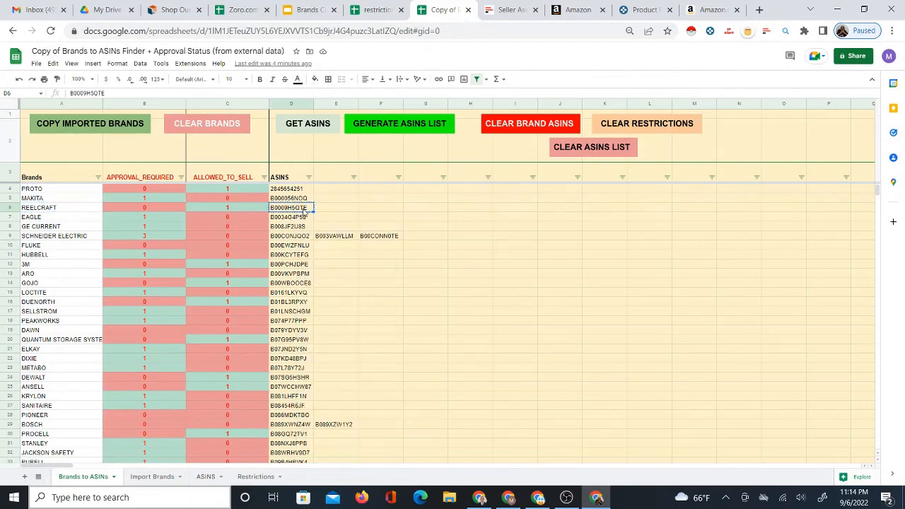
pyautogui.click(576, 10)
pyautogui.click(219, 63)
pyautogui.doubleClick(219, 64)
pyautogui.rightClick(220, 64)
pyautogui.click(271, 124)
pyautogui.press('Return')
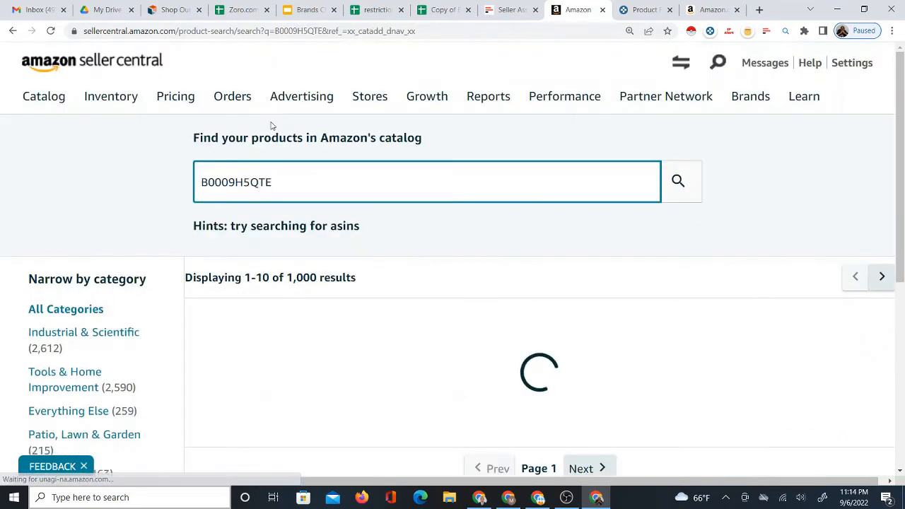
pyautogui.scroll(-3, 437, 259)
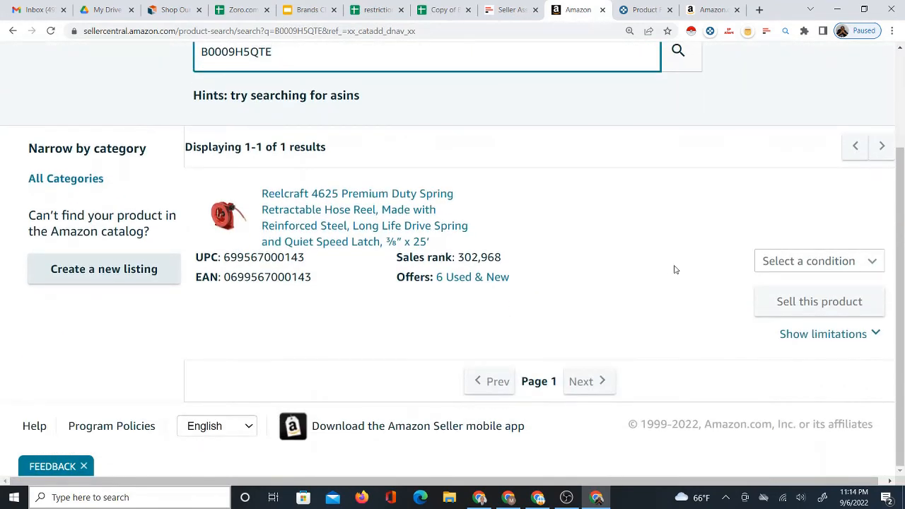
# Check selling approval for the Reelcraft 4625 hose reel in New condition, and compare it with REELCRAFT's row in the Brands to ASINs sheet
pyautogui.click(774, 263)
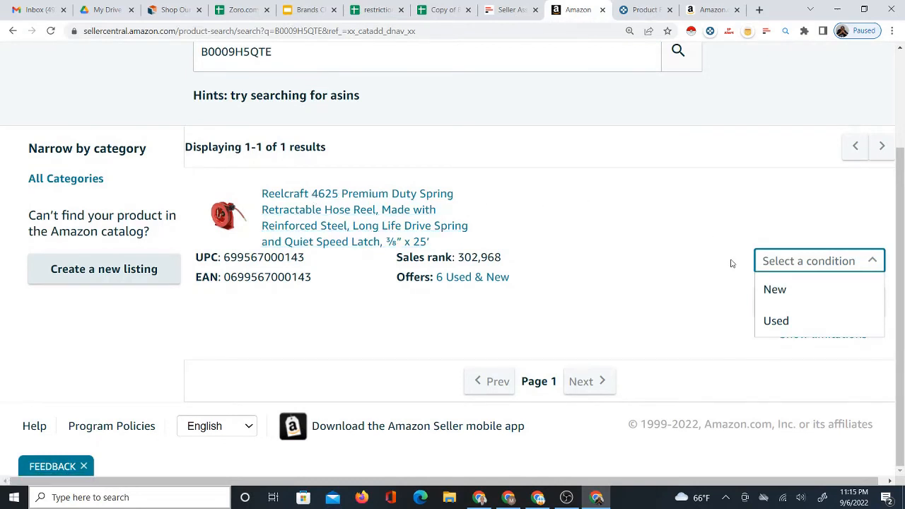
pyautogui.click(776, 287)
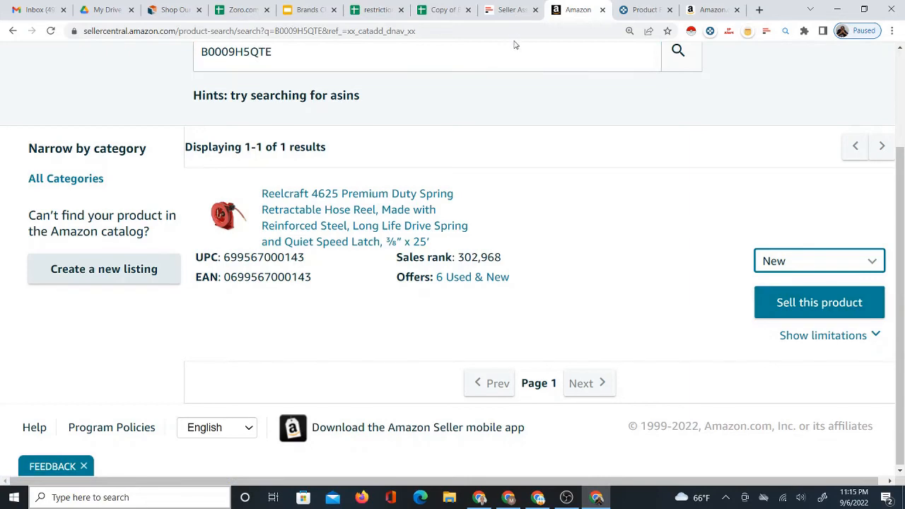
pyautogui.click(443, 10)
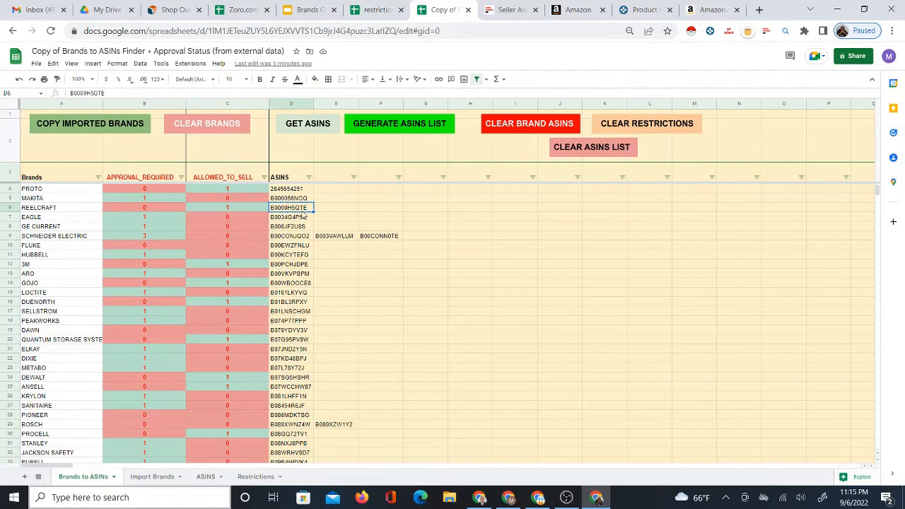
# Switch back to Seller Central and search its catalog for reelcraft in place of the ASIN
pyautogui.click(572, 9)
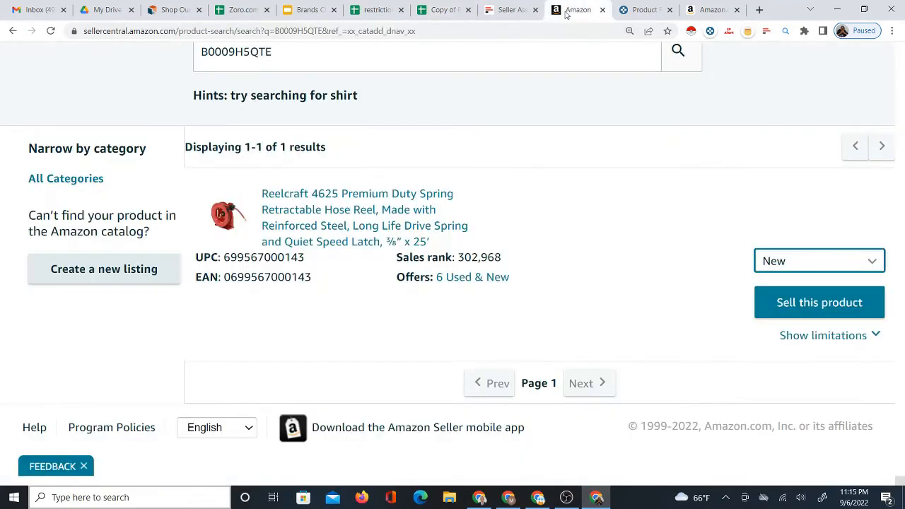
pyautogui.scroll(2, 312, 134)
pyautogui.click(244, 170)
pyautogui.hotkey('ctrl', 'a')
pyautogui.write('re')
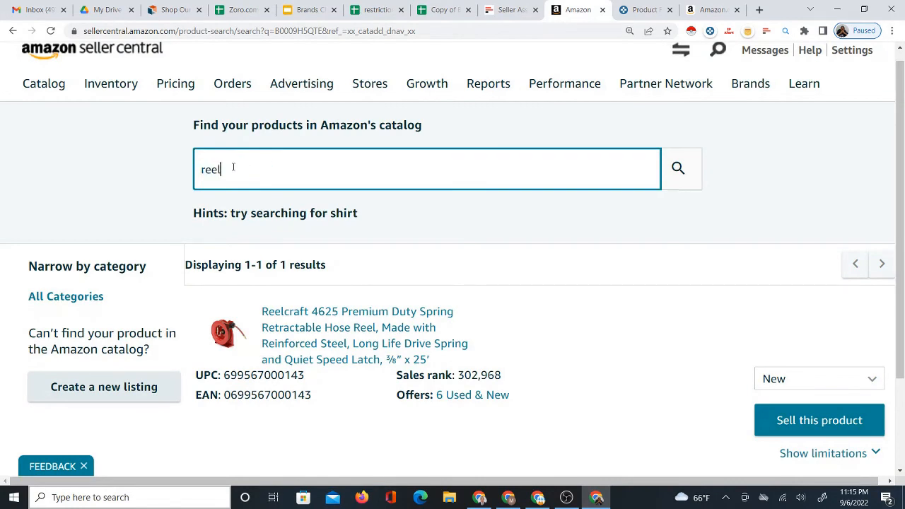
pyautogui.write('elcraft')
pyautogui.press('Return')
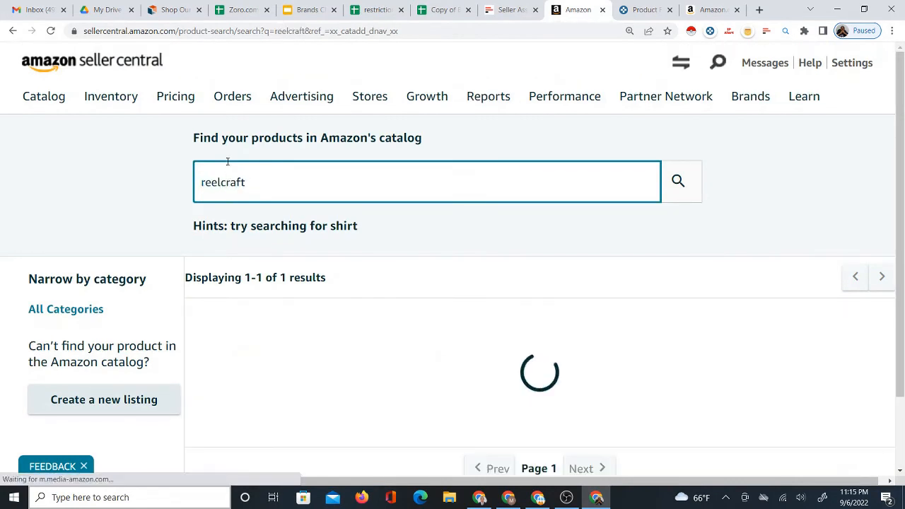
# Check selling approval for the Reelcraft CA33112 L Heavy Duty Hand Crank Hose Reel by choosing the New condition
pyautogui.scroll(-7, 442, 337)
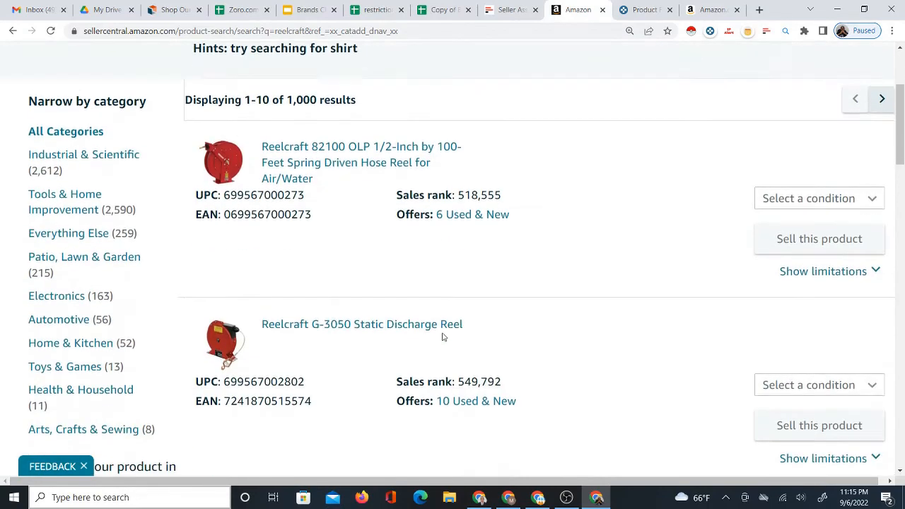
pyautogui.scroll(-3, 805, 351)
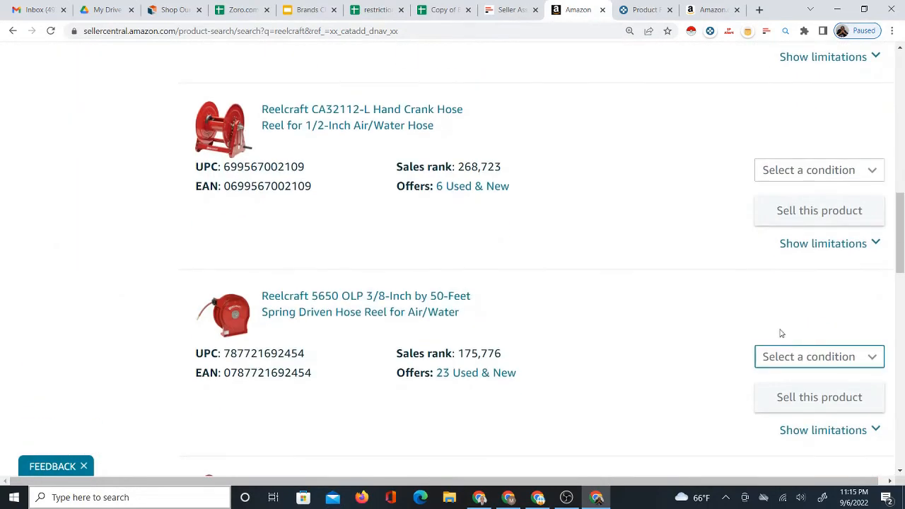
pyautogui.scroll(-3, 790, 356)
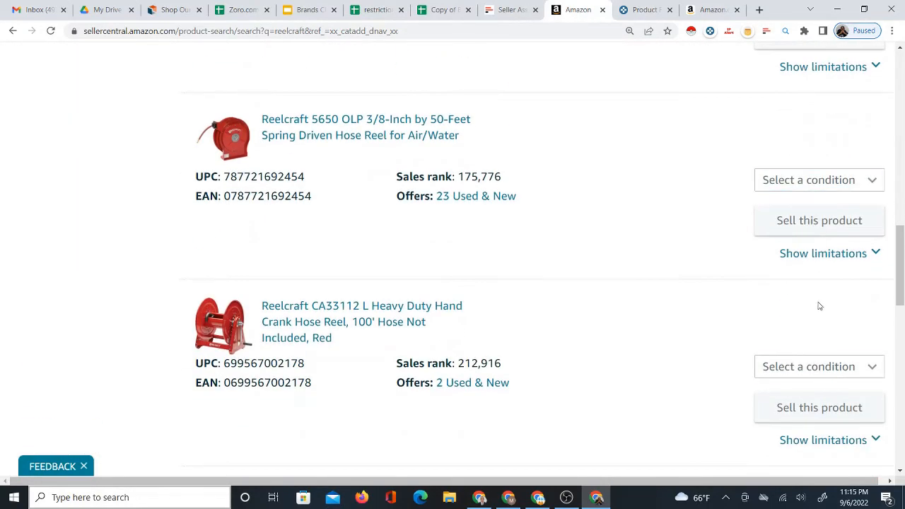
pyautogui.scroll(-3, 801, 368)
pyautogui.click(842, 253)
pyautogui.click(814, 276)
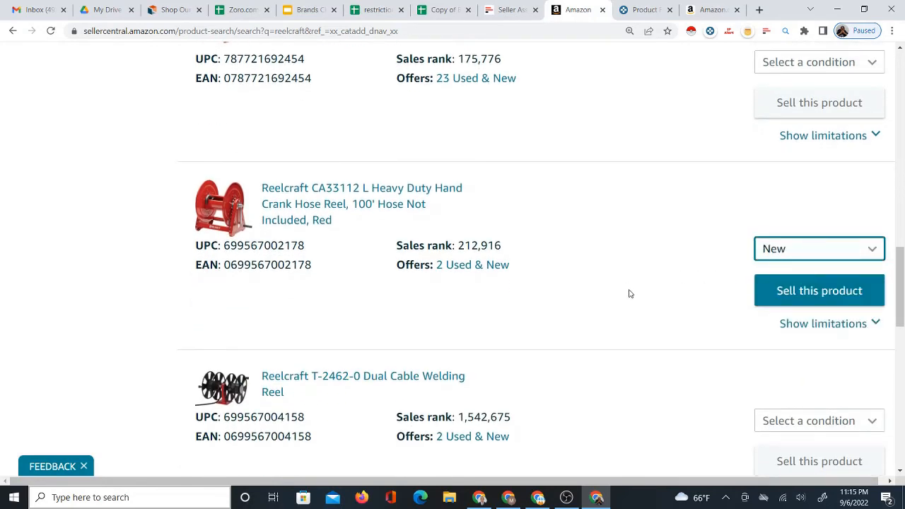
# Check selling approval for the Reelcraft LH2080-143 Hand Crank Extension Cord Reel by choosing the New condition
pyautogui.scroll(-3, 628, 290)
pyautogui.scroll(-5, 693, 302)
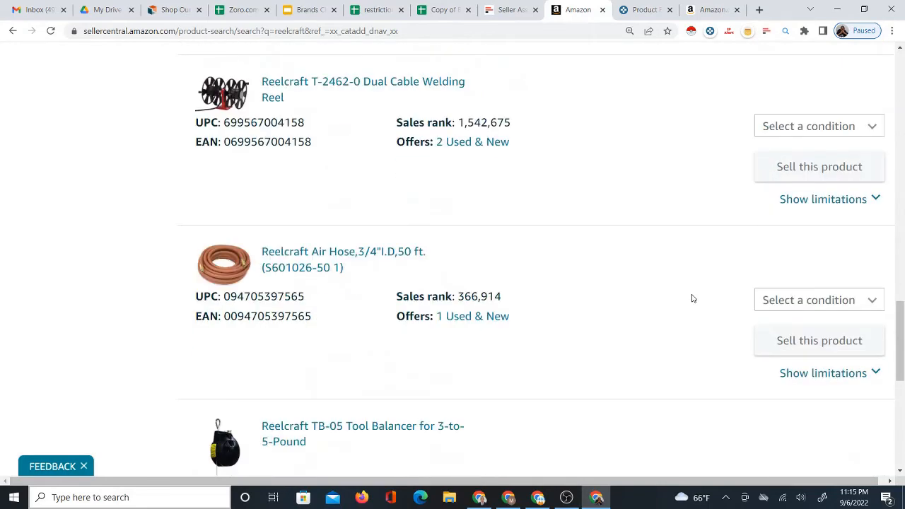
pyautogui.scroll(-5, 693, 298)
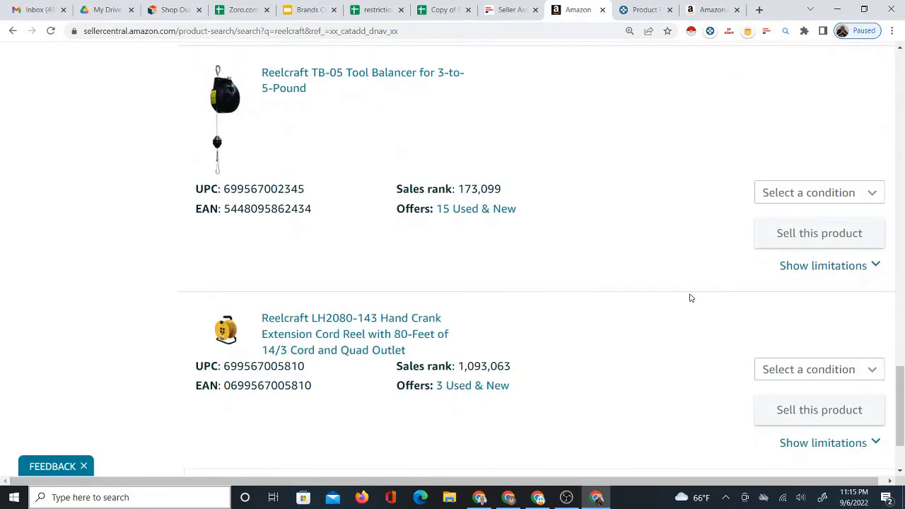
pyautogui.scroll(-2, 685, 297)
pyautogui.click(786, 261)
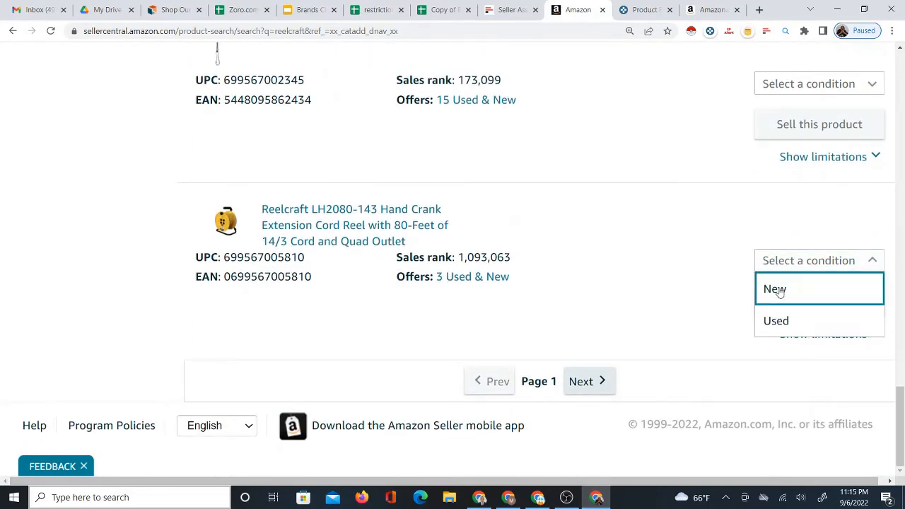
pyautogui.click(769, 288)
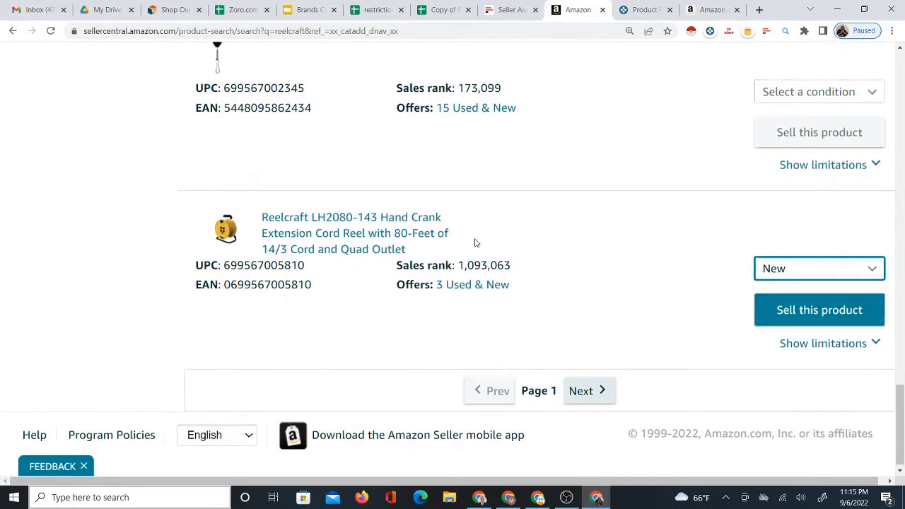
# Check selling approval for the Reelcraft CA32112-L Hand Crank Hose Reel by choosing the New condition
pyautogui.scroll(3, 466, 239)
pyautogui.scroll(8, 473, 237)
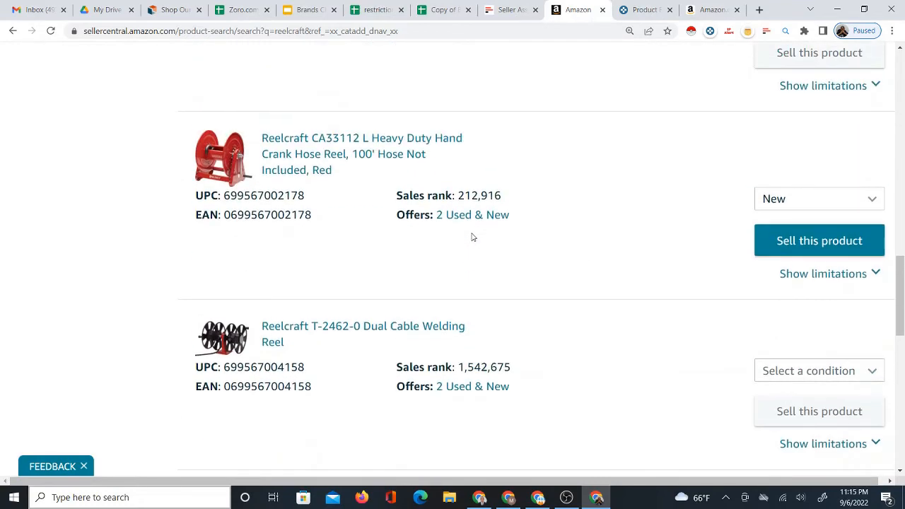
pyautogui.scroll(5, 473, 237)
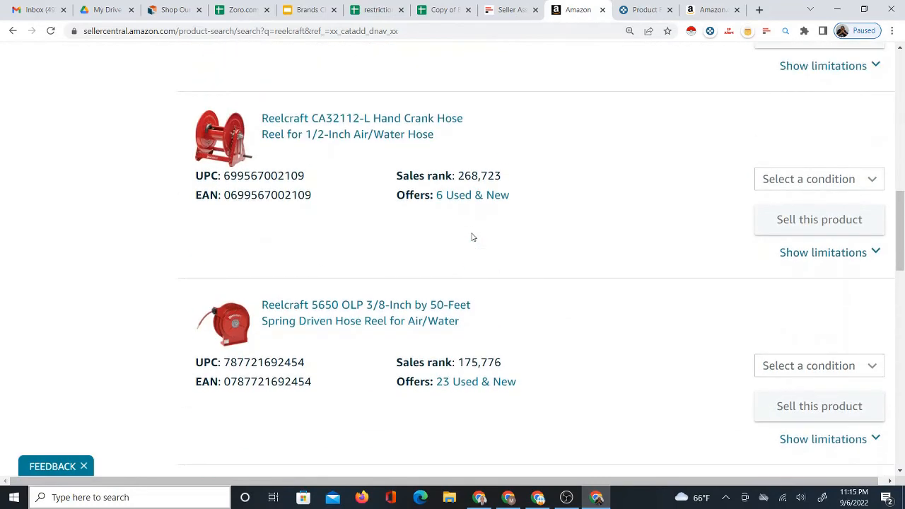
pyautogui.scroll(2, 471, 237)
pyautogui.click(830, 296)
pyautogui.click(795, 323)
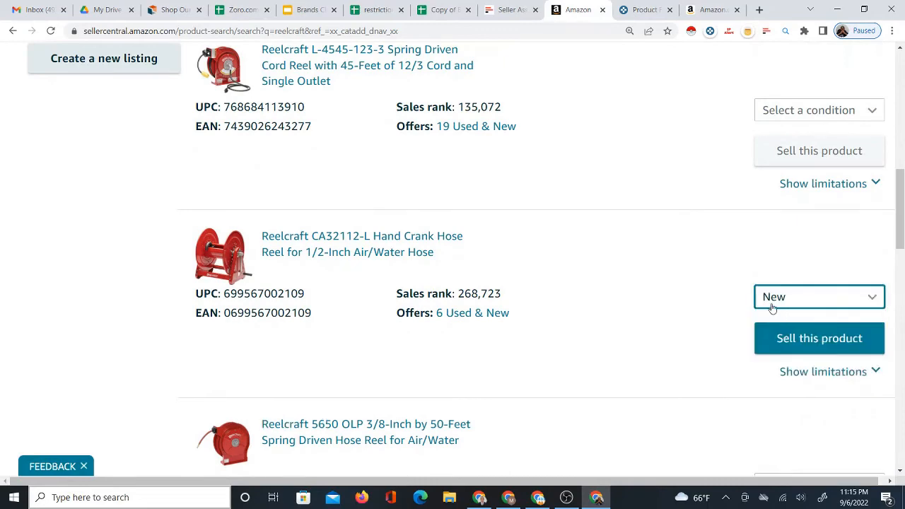
# Choose the New condition for the Reelcraft L-4545-123-3 cord reel and the G-3050 Static Discharge Reel to check their selling approval
pyautogui.scroll(2, 523, 305)
pyautogui.click(827, 291)
pyautogui.click(779, 315)
pyautogui.scroll(2, 503, 284)
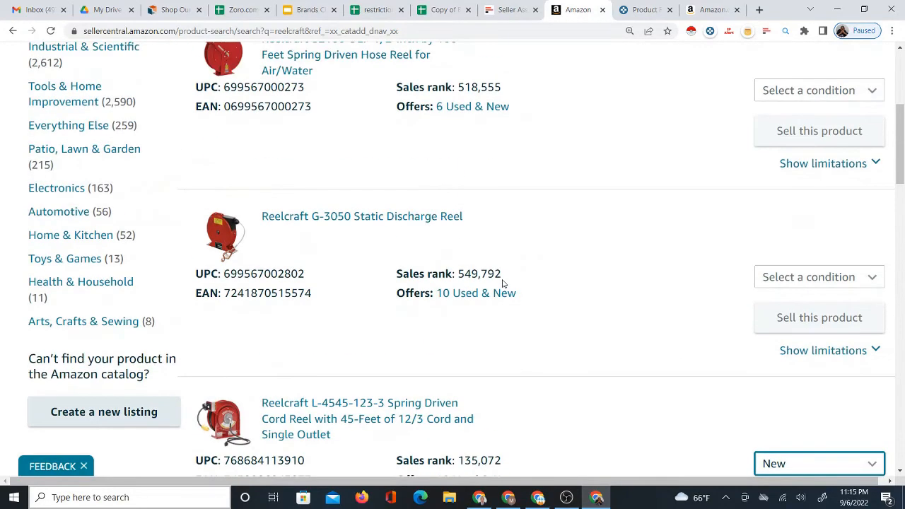
pyautogui.click(771, 277)
pyautogui.click(777, 305)
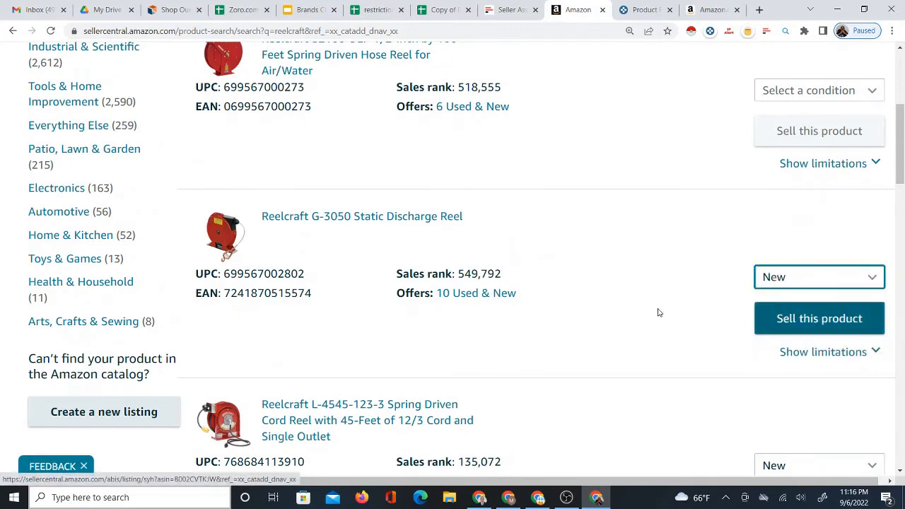
pyautogui.scroll(2, 431, 300)
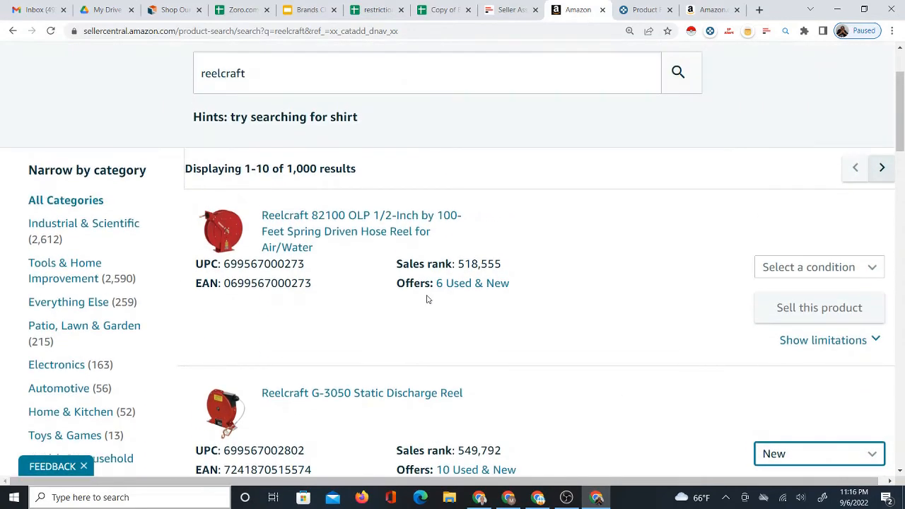
# Inspect SCHNEIDER ELECTRIC's ASINs in the Brands to ASINs sheet and copy that brand name
pyautogui.click(442, 10)
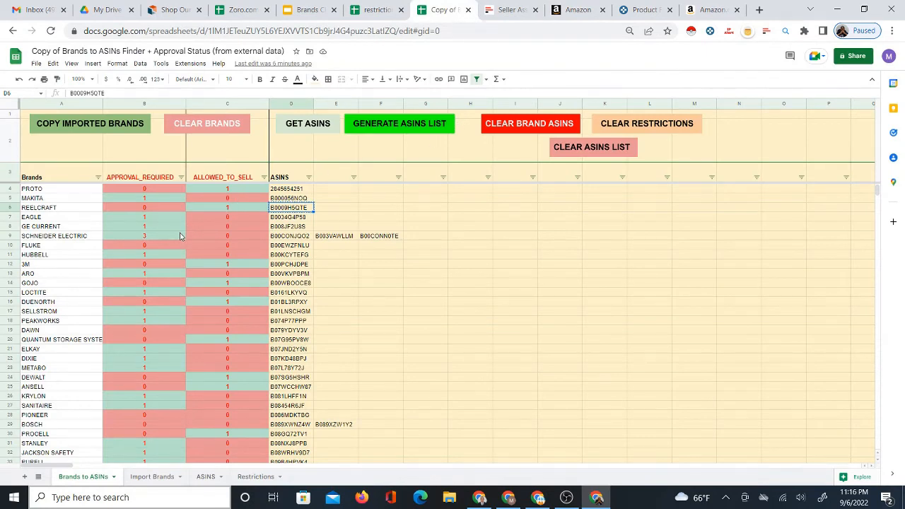
pyautogui.moveTo(298, 240); pyautogui.dragTo(364, 239)
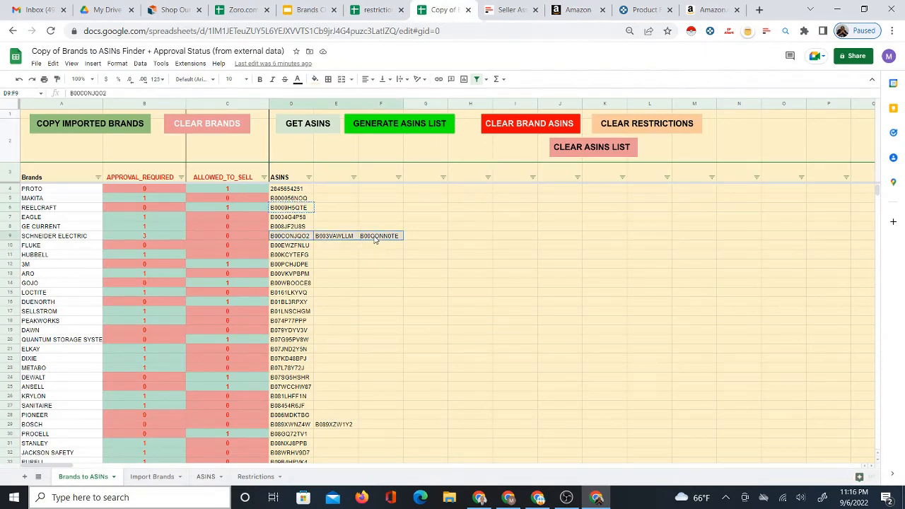
pyautogui.rightClick(81, 237)
pyautogui.click(110, 248)
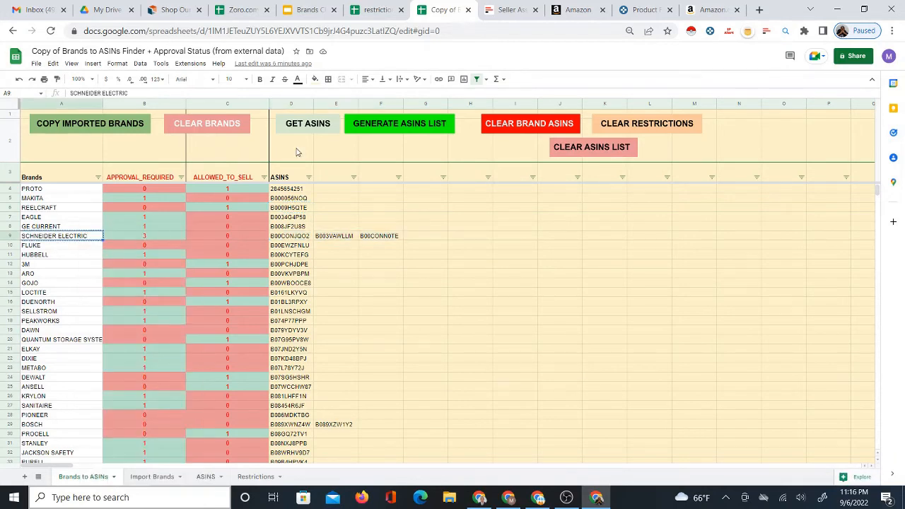
# Switch to Seller Central and search its catalog for the copied brand SCHNEIDER ELECTRIC in place of reelcraft
pyautogui.click(565, 10)
pyautogui.click(238, 73)
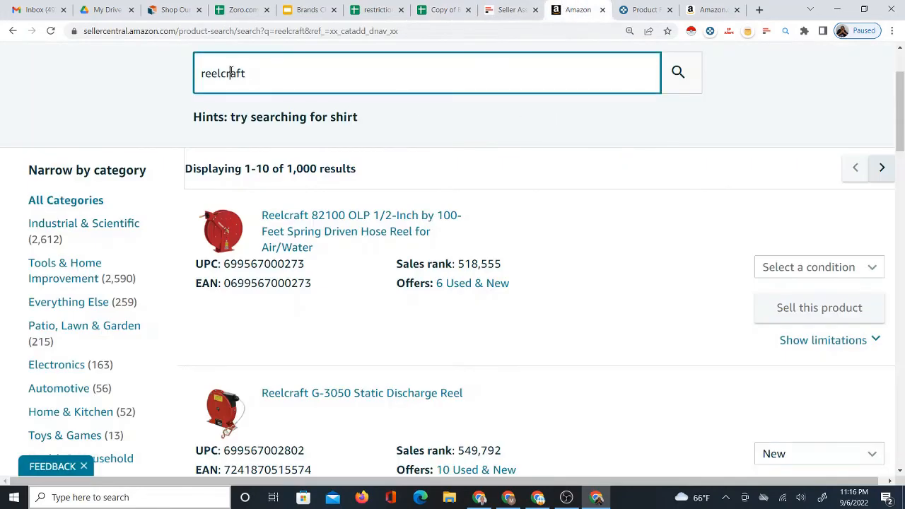
pyautogui.doubleClick(232, 70)
pyautogui.hotkey('ctrl', 'v')
pyautogui.press('Return')
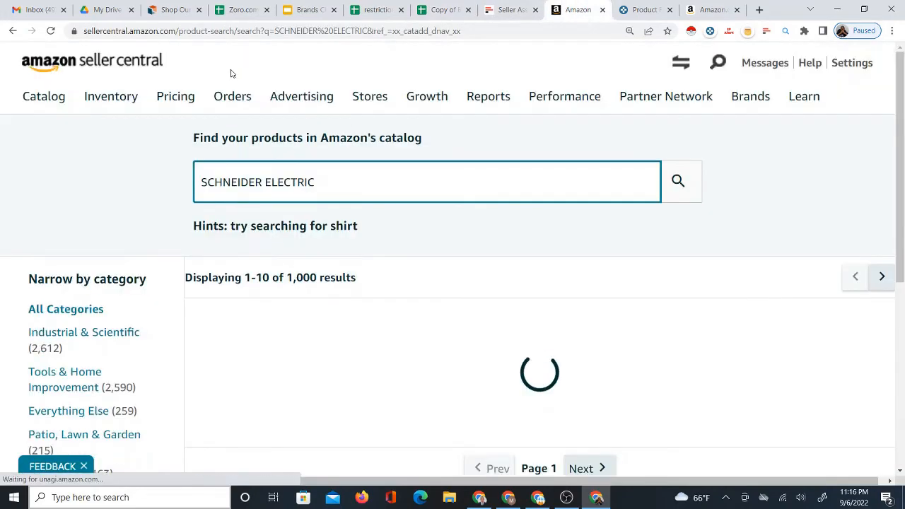
# Choose the New condition for the HOM120 Miniature Circuit Breaker and the Square D QO 60 Amp Generator Panel to check their selling approval
pyautogui.scroll(-3, 602, 262)
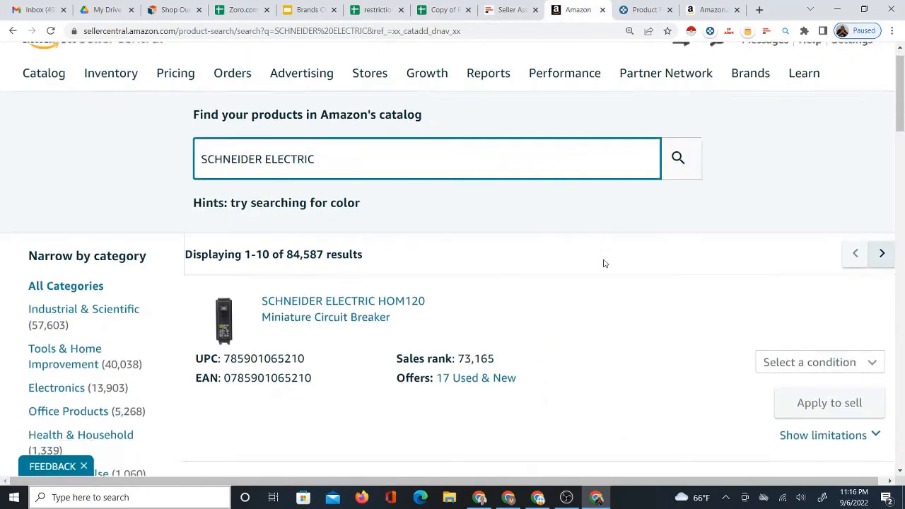
pyautogui.click(790, 210)
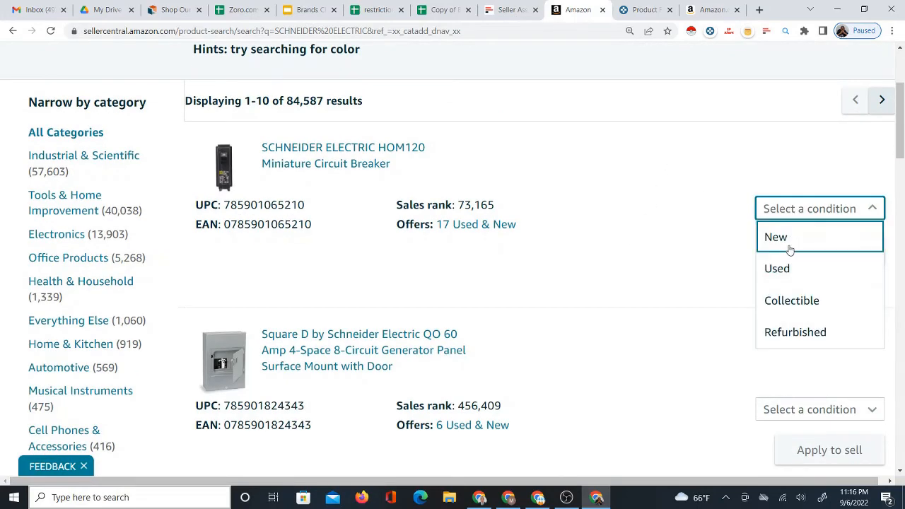
pyautogui.click(787, 244)
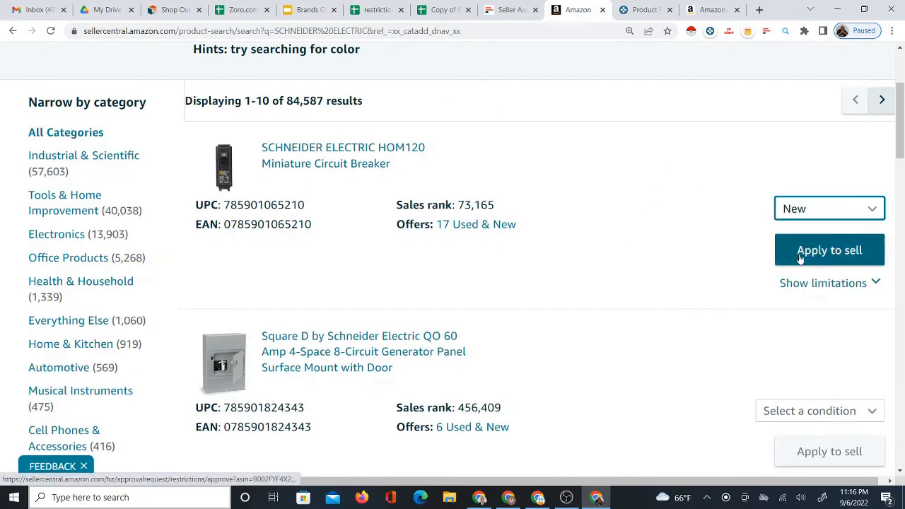
pyautogui.scroll(-3, 802, 283)
pyautogui.click(832, 237)
pyautogui.click(800, 263)
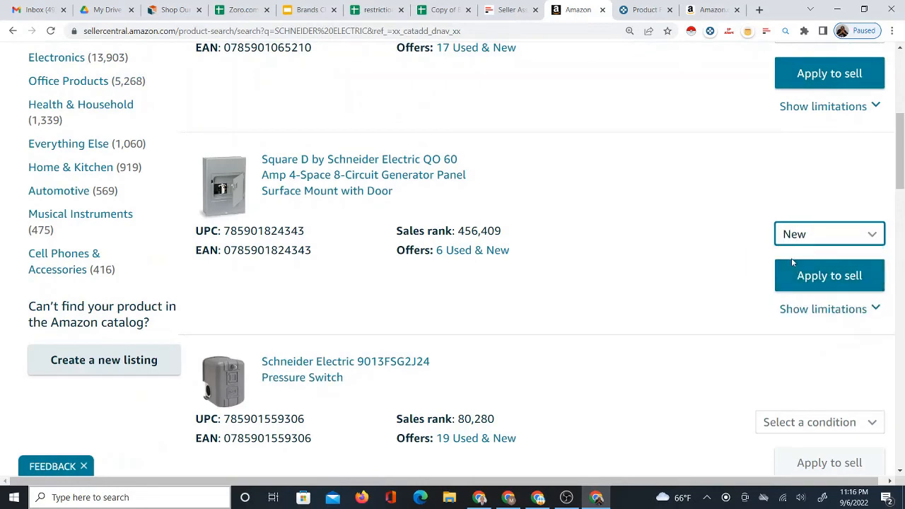
# Choose the New condition for the 9013FSG2J24 Pressure Switch and the ATS01N109FT Soft Start Motor Starter to check their selling approval
pyautogui.scroll(-2, 799, 293)
pyautogui.click(832, 305)
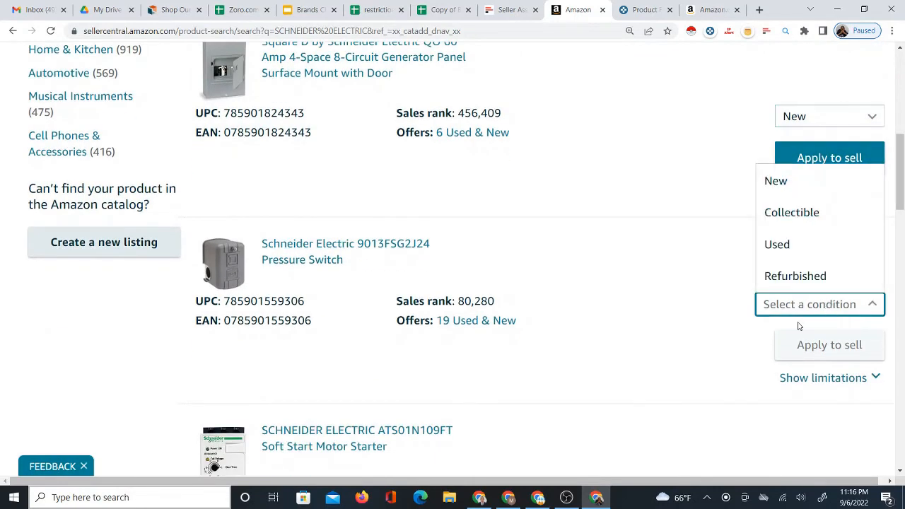
pyautogui.click(786, 183)
pyautogui.scroll(-3, 796, 323)
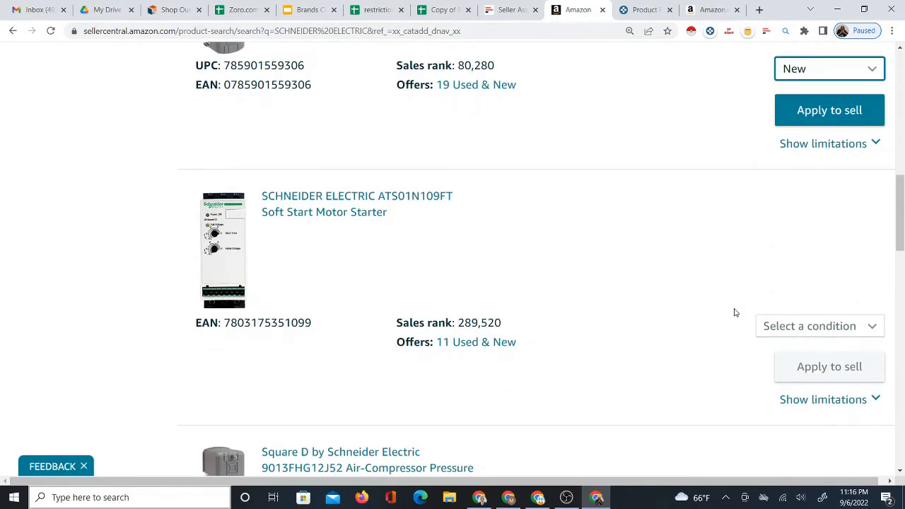
pyautogui.click(789, 327)
pyautogui.click(782, 204)
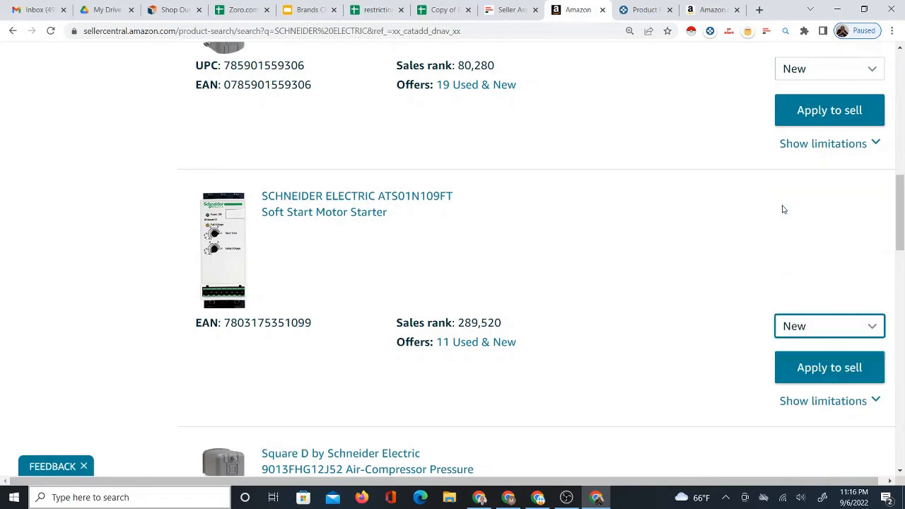
# Review the restriction_data and Brands to ASINs sheets, and open the Brands Checker presentation at the semi-automated method slide
pyautogui.click(375, 8)
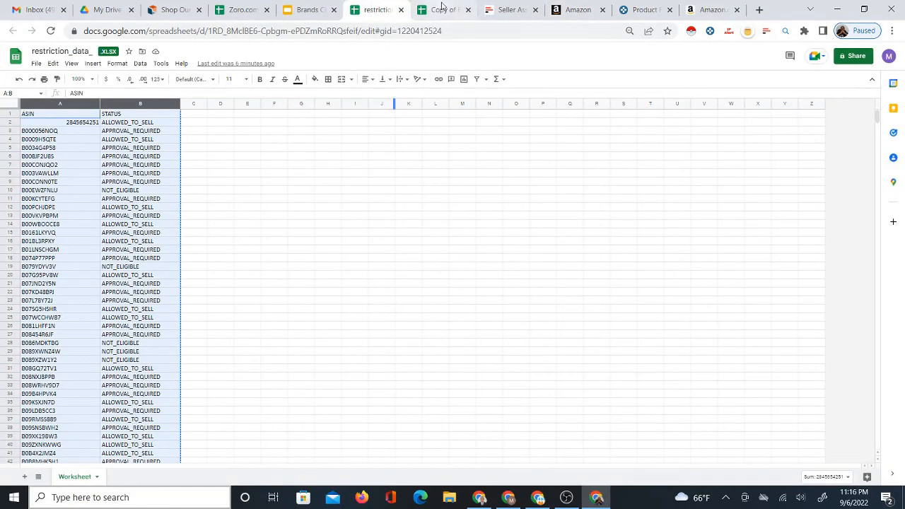
pyautogui.click(443, 7)
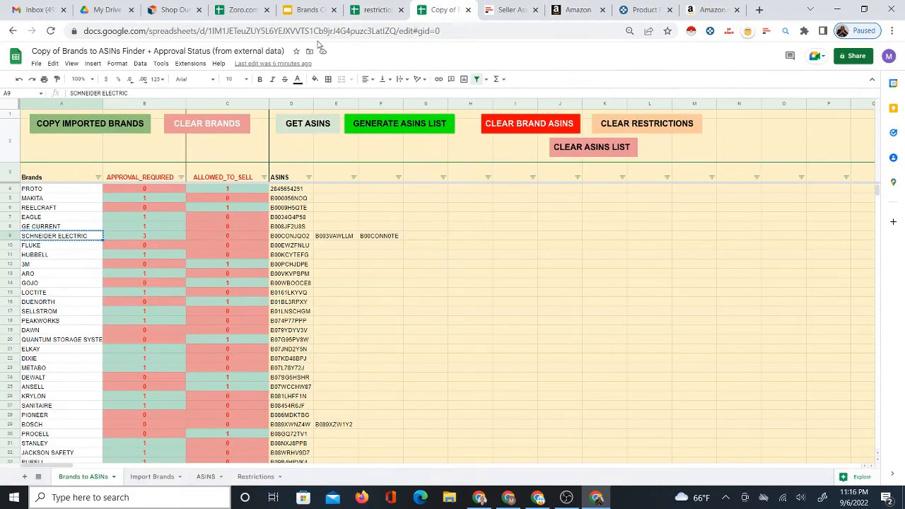
pyautogui.click(295, 13)
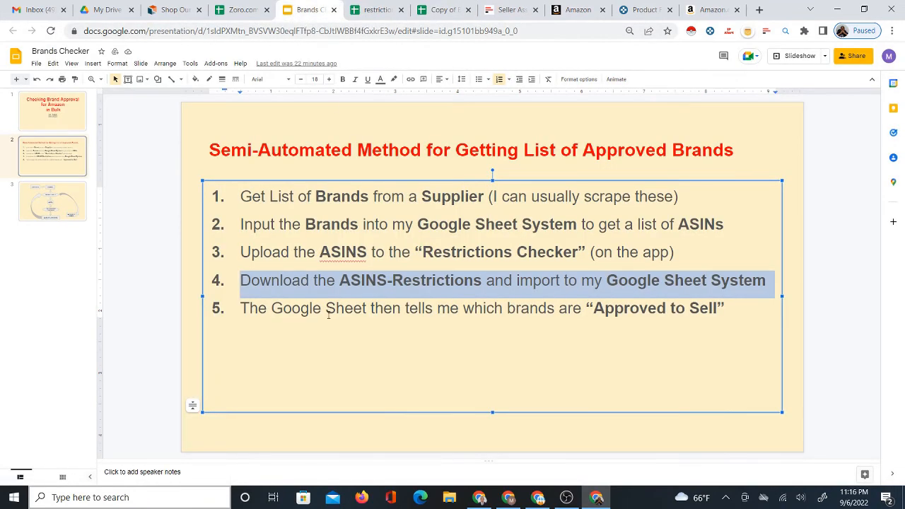
# Highlight the fifth step on the semi-automated method slide, and switch to the copied Brands to ASINs spreadsheet
pyautogui.tripleClick(379, 313)
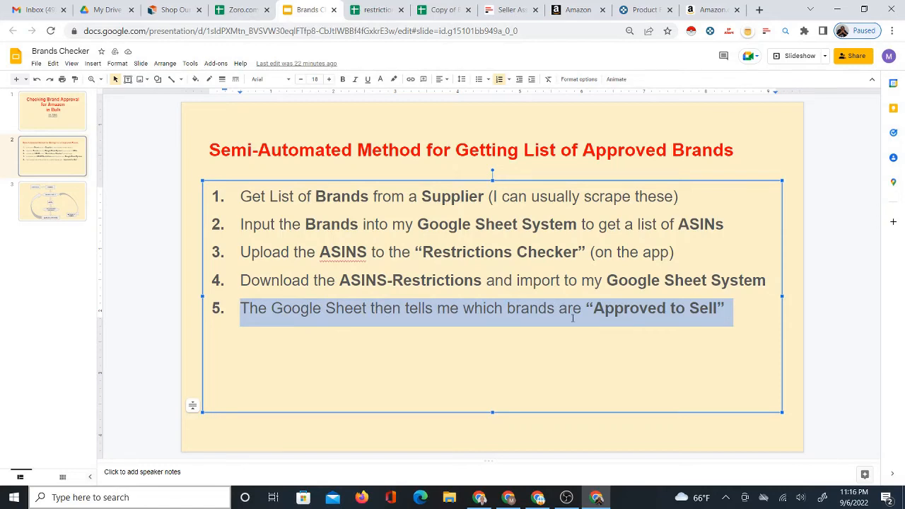
pyautogui.click(376, 10)
pyautogui.click(432, 10)
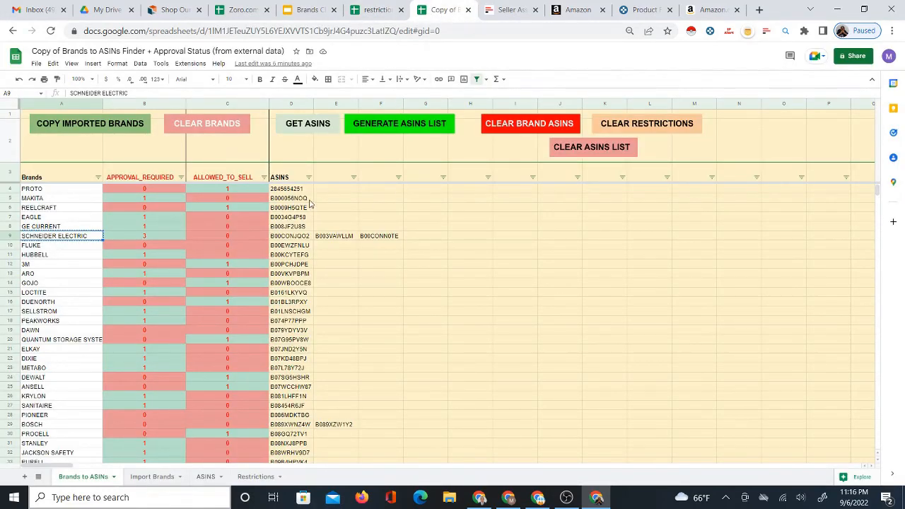
# Examine the filter options of the ALLOWED_TO_SELL column and look through the brand rows of the Brands to ASINs sheet
pyautogui.click(227, 178)
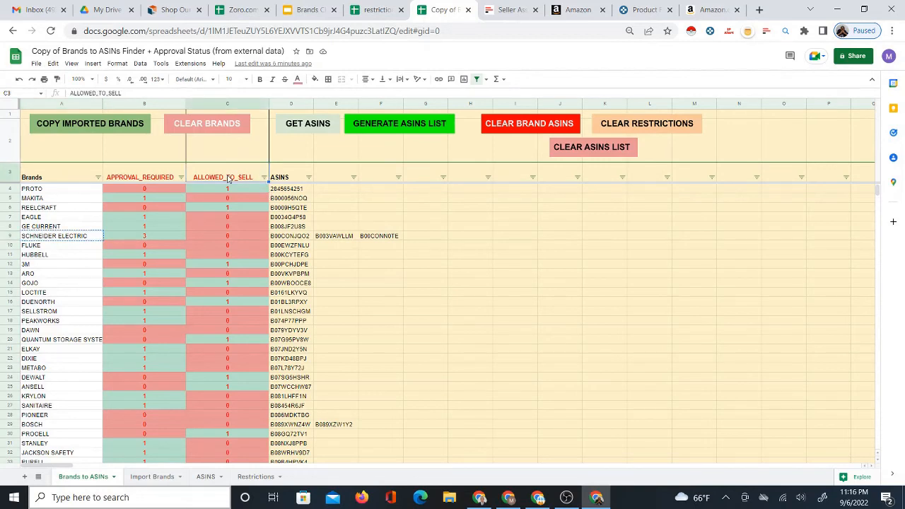
pyautogui.click(264, 177)
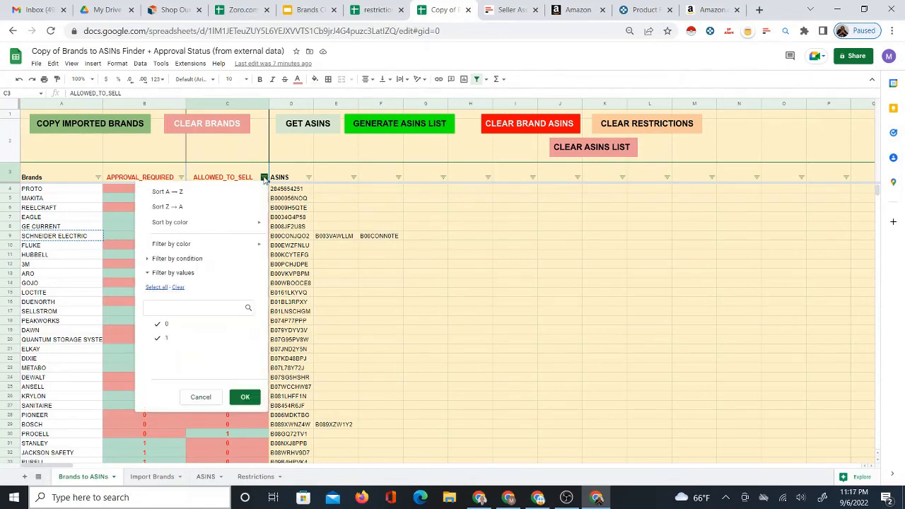
pyautogui.click(309, 227)
pyautogui.scroll(-5, 311, 283)
pyautogui.scroll(-3, 311, 283)
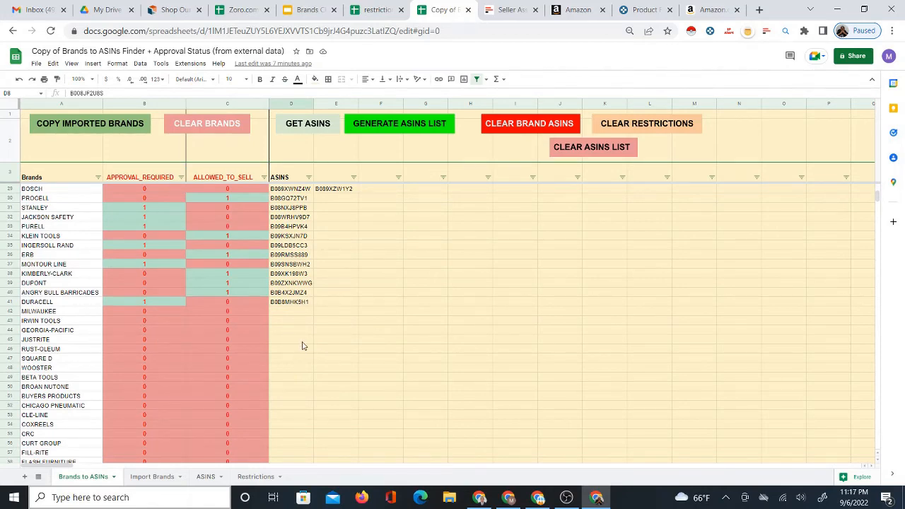
pyautogui.scroll(8, 301, 348)
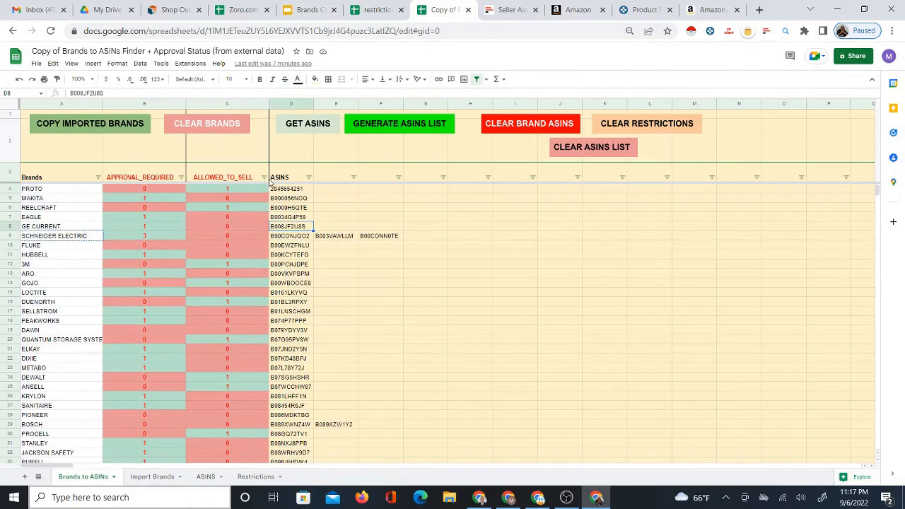
# Filter the ALLOWED_TO_SELL column to show only the value 1, and select the filtered brands from PROTO to ANGRY BULL BARRICADES
pyautogui.click(264, 177)
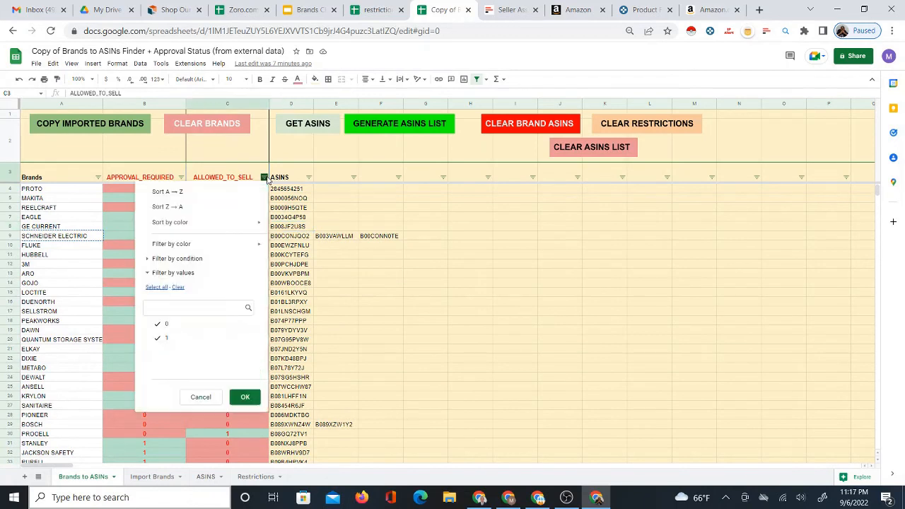
pyautogui.click(174, 326)
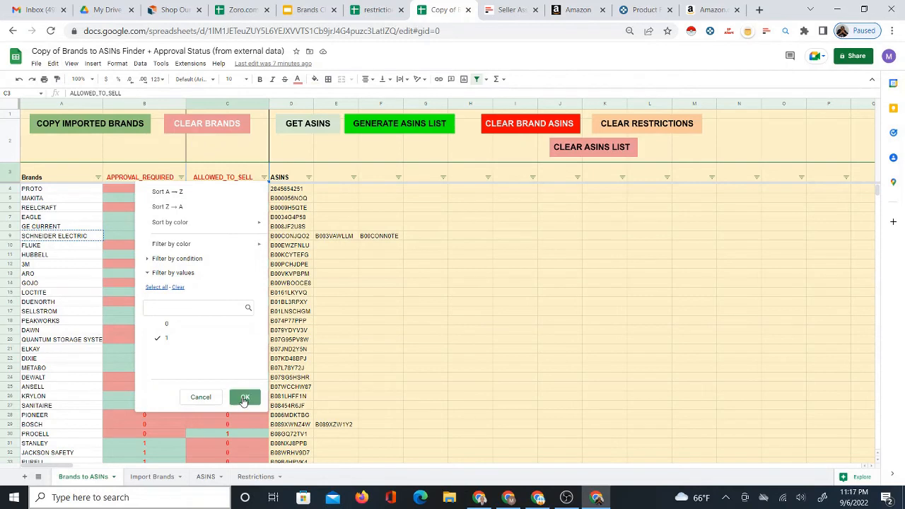
pyautogui.click(244, 397)
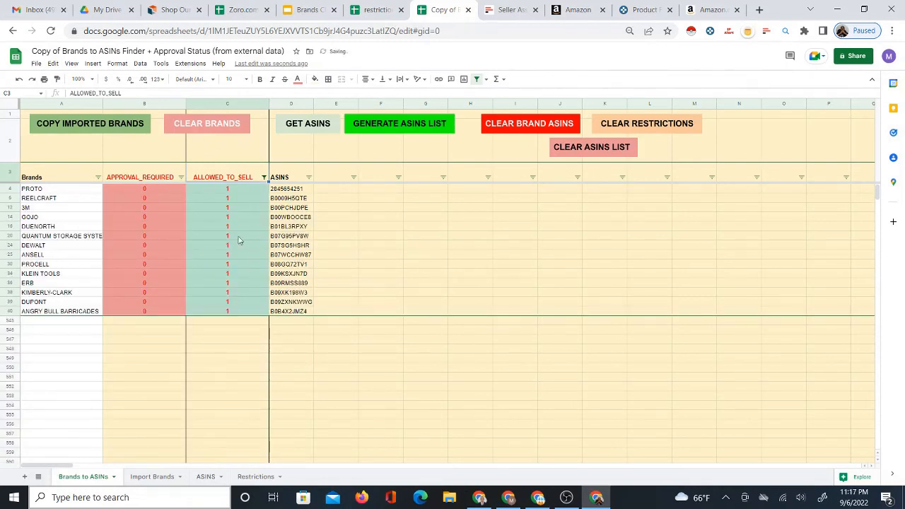
pyautogui.moveTo(58, 192); pyautogui.dragTo(70, 313)
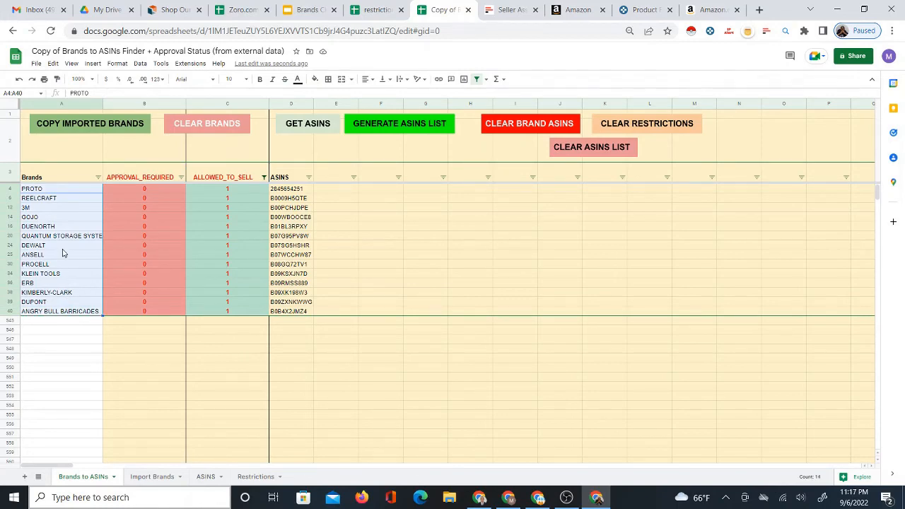
# Switch between the Seller Central results for SCHNEIDER ELECTRIC and Keepa's Product Finder to review both tools, including the Product Finder introduction
pyautogui.click(574, 20)
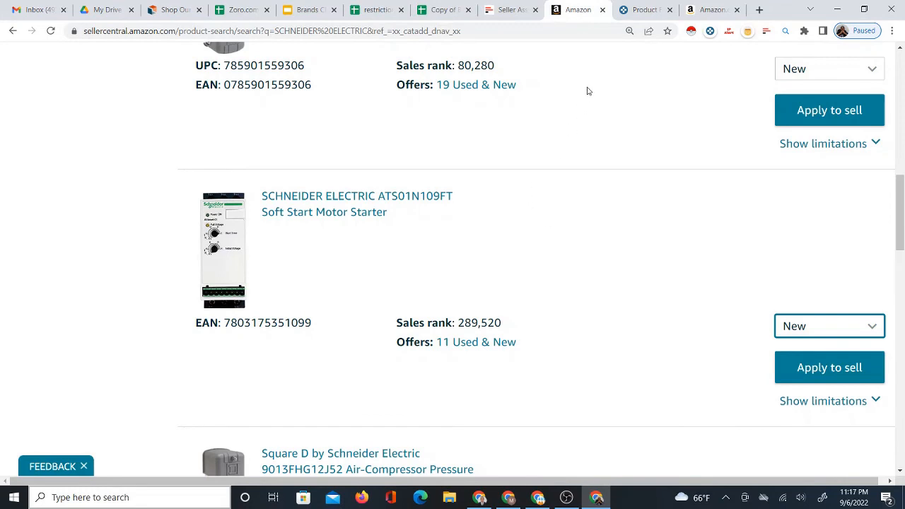
pyautogui.click(629, 11)
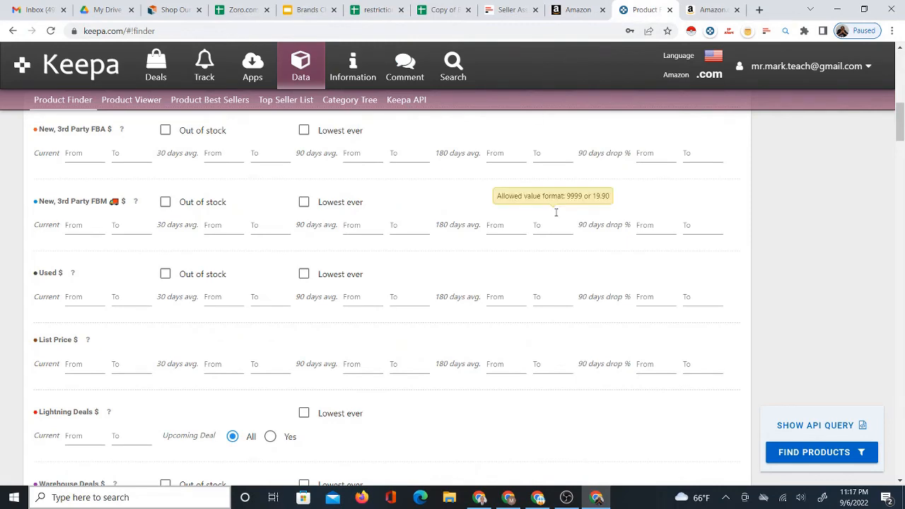
pyautogui.scroll(10, 588, 227)
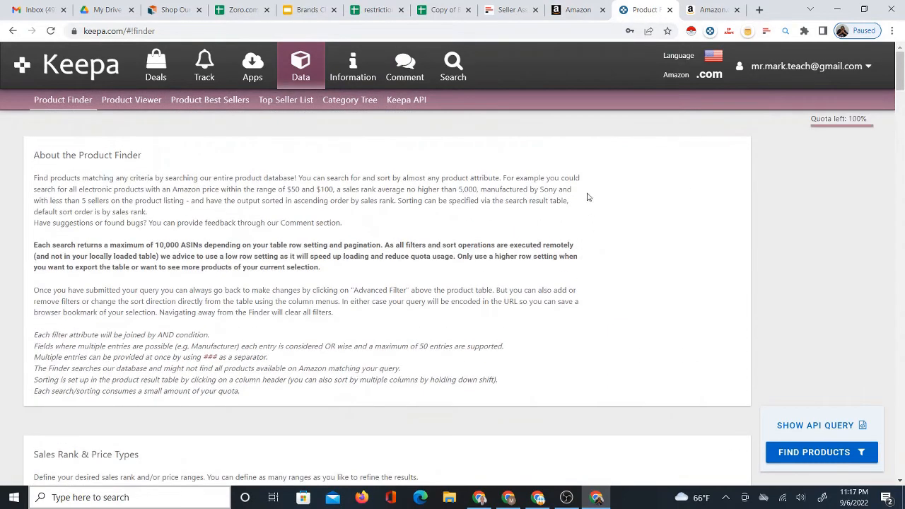
pyautogui.click(578, 11)
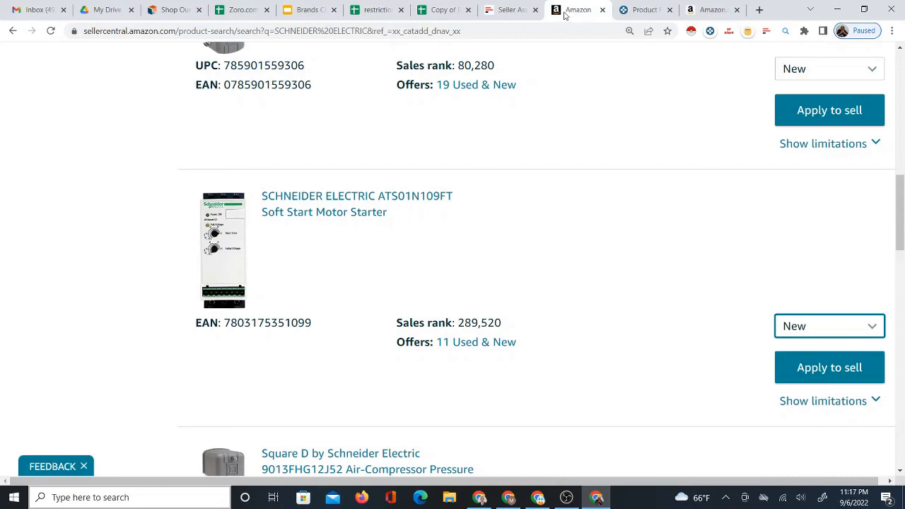
pyautogui.click(640, 10)
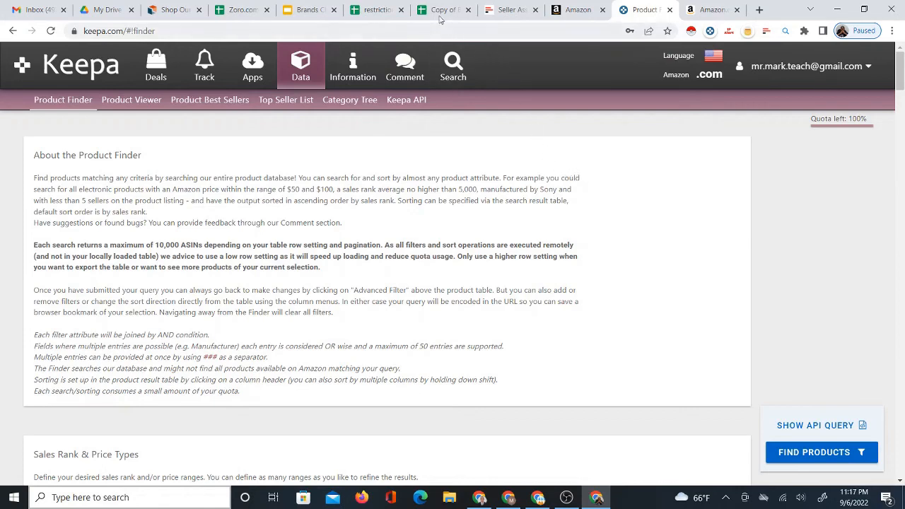
# Return to the copied Brands to ASINs sheet and include the value 0 again in the ALLOWED_TO_SELL filter
pyautogui.click(437, 12)
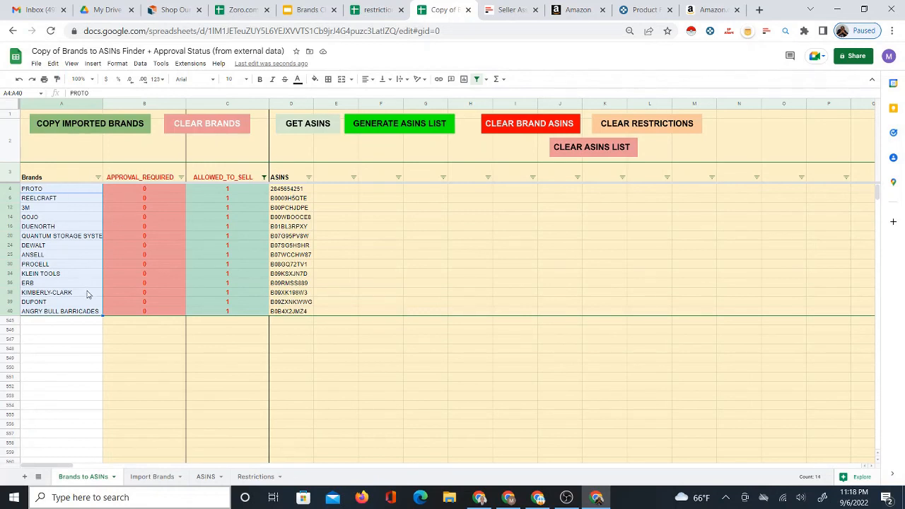
pyautogui.click(263, 177)
pyautogui.click(185, 338)
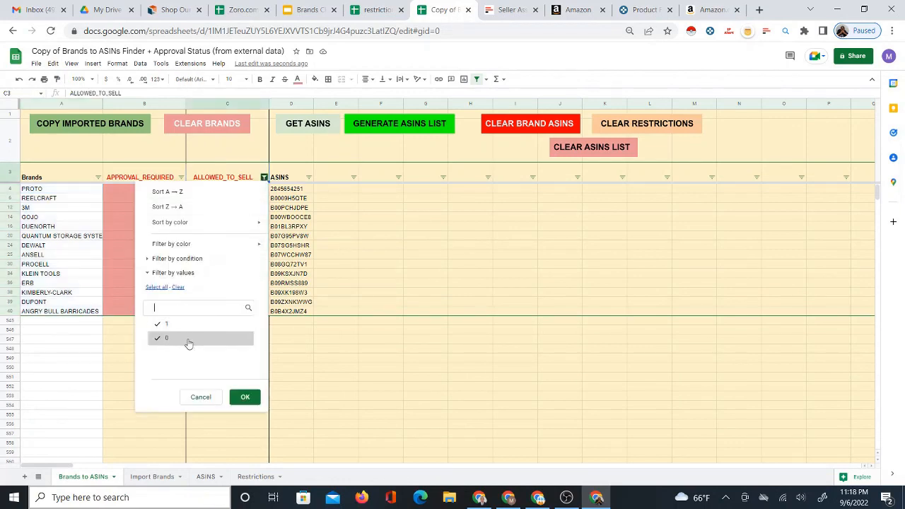
pyautogui.click(243, 398)
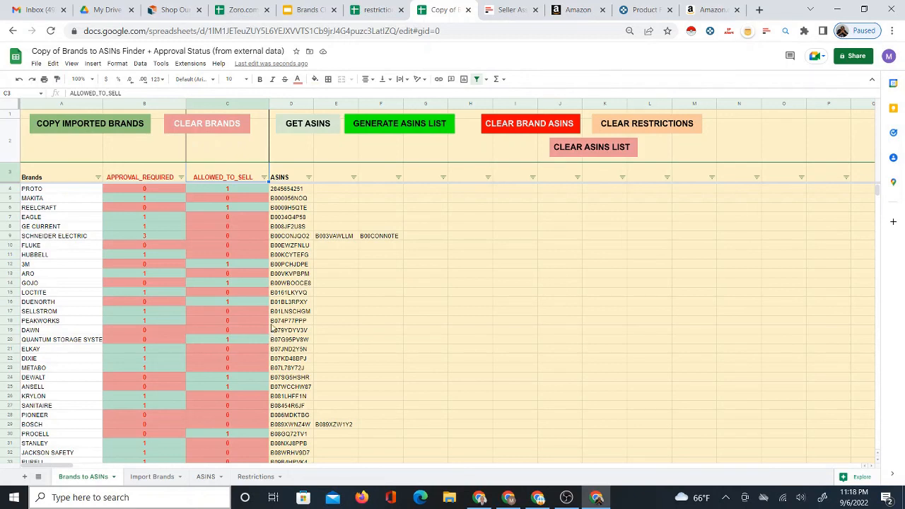
# Review the Brands Checker title slide, Zoro.com Brands List, copied sheet, Seller Assistant processed files and Keepa Product Finder, ending on the title slide
pyautogui.click(305, 10)
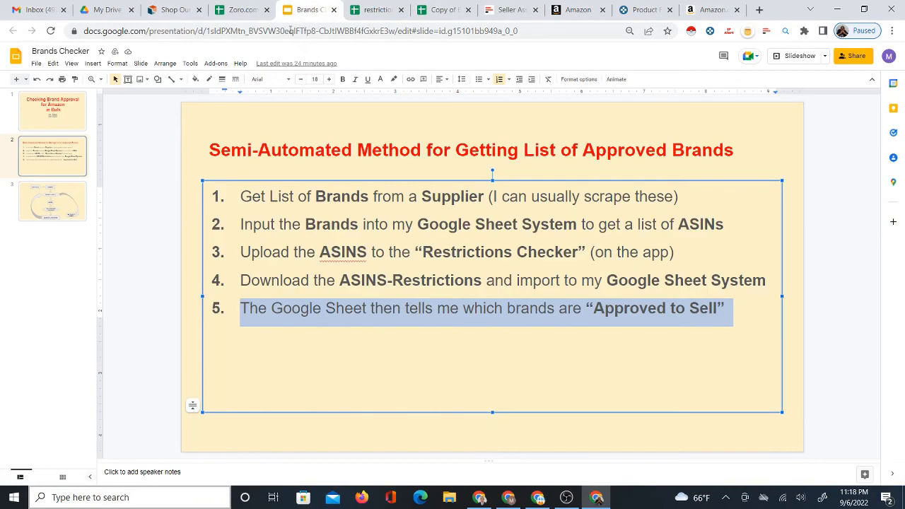
pyautogui.click(77, 125)
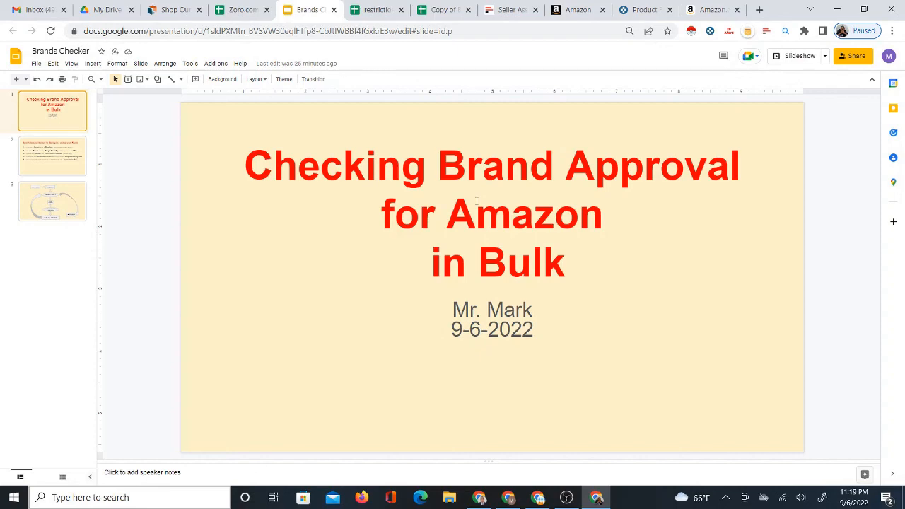
pyautogui.click(235, 11)
pyautogui.scroll(15, 101, 255)
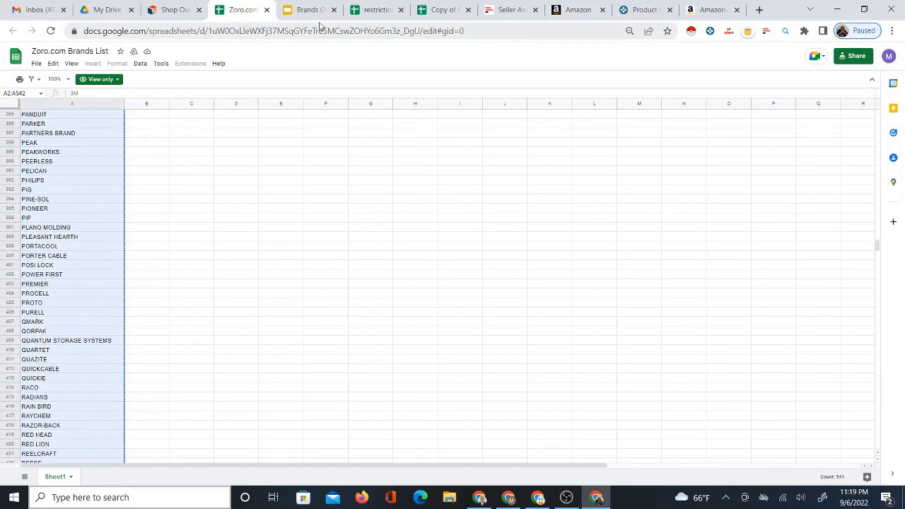
pyautogui.click(433, 12)
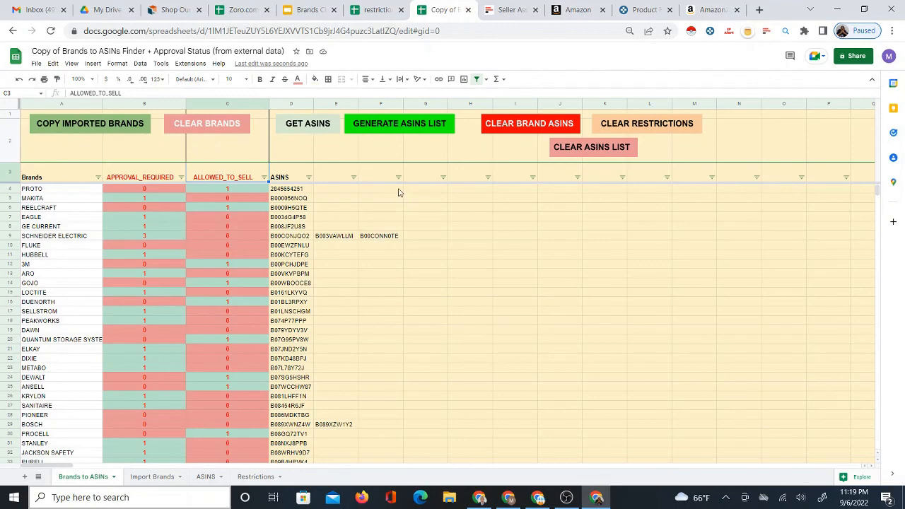
pyautogui.click(500, 11)
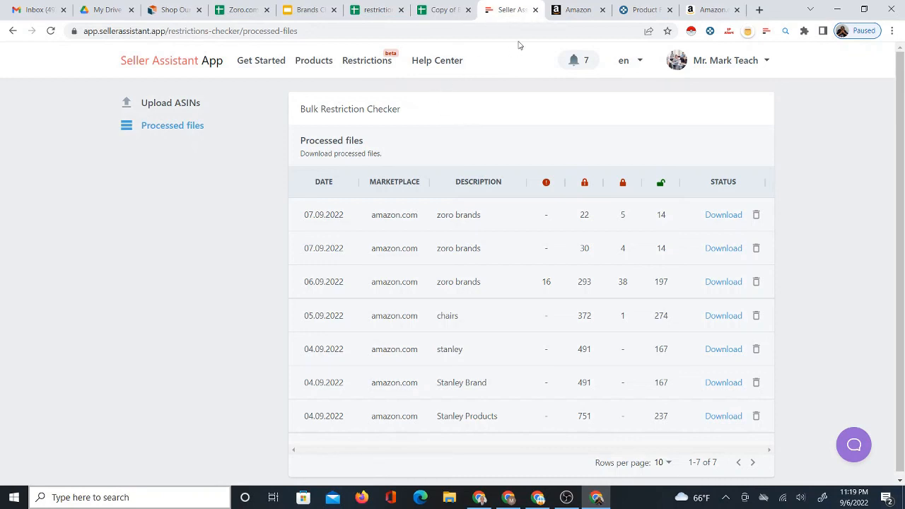
pyautogui.click(626, 11)
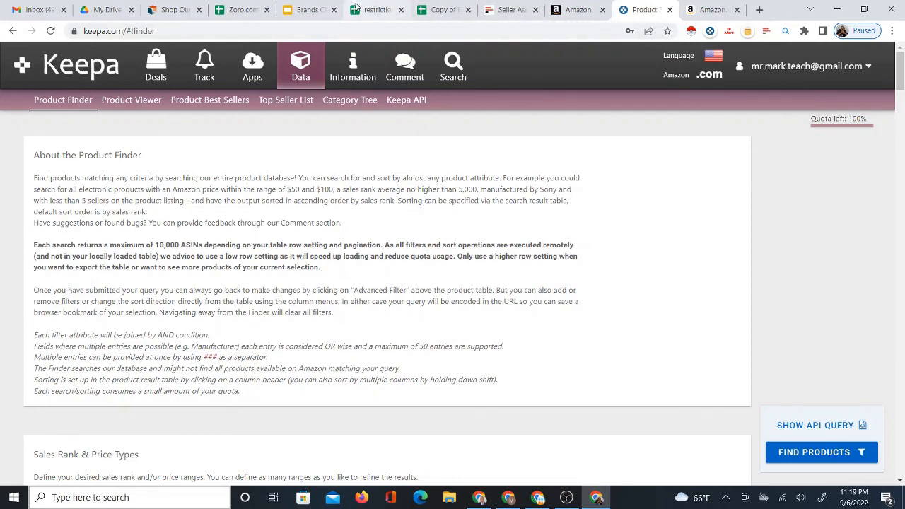
pyautogui.click(309, 10)
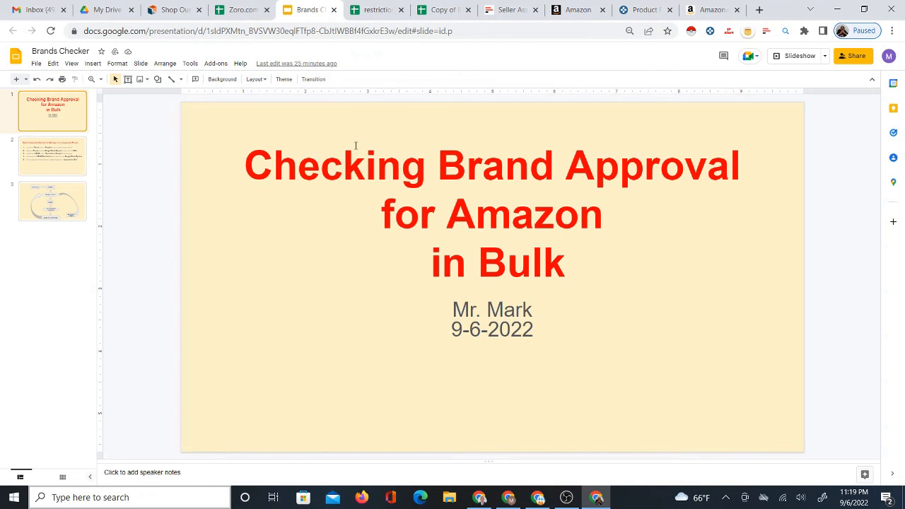